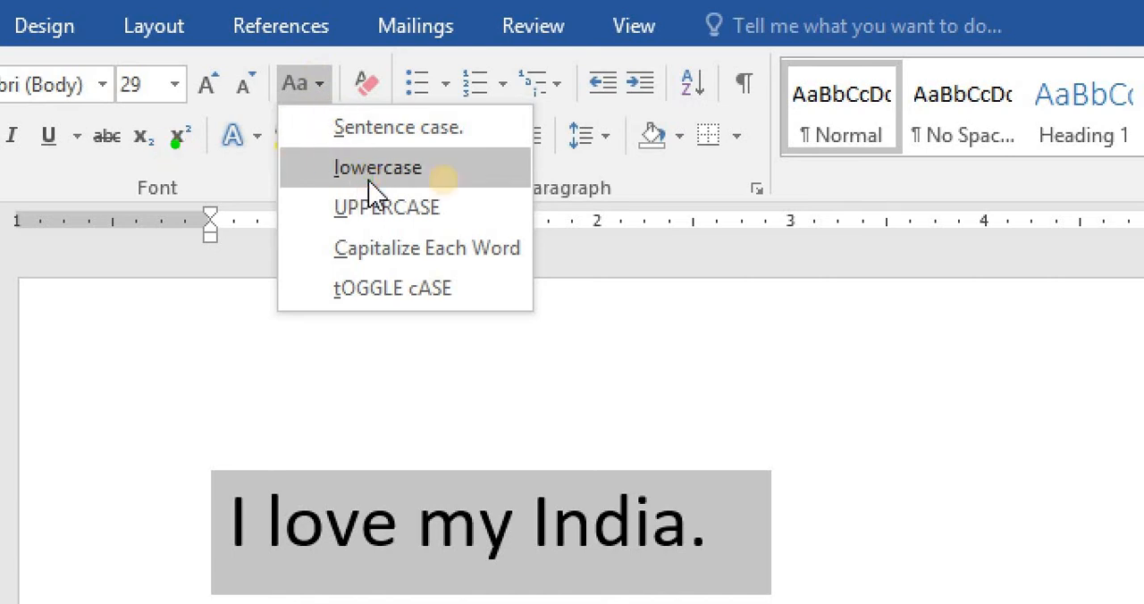
# - Select the whole sentence and change its case to UPPERCASE
pyautogui.click(447, 177)
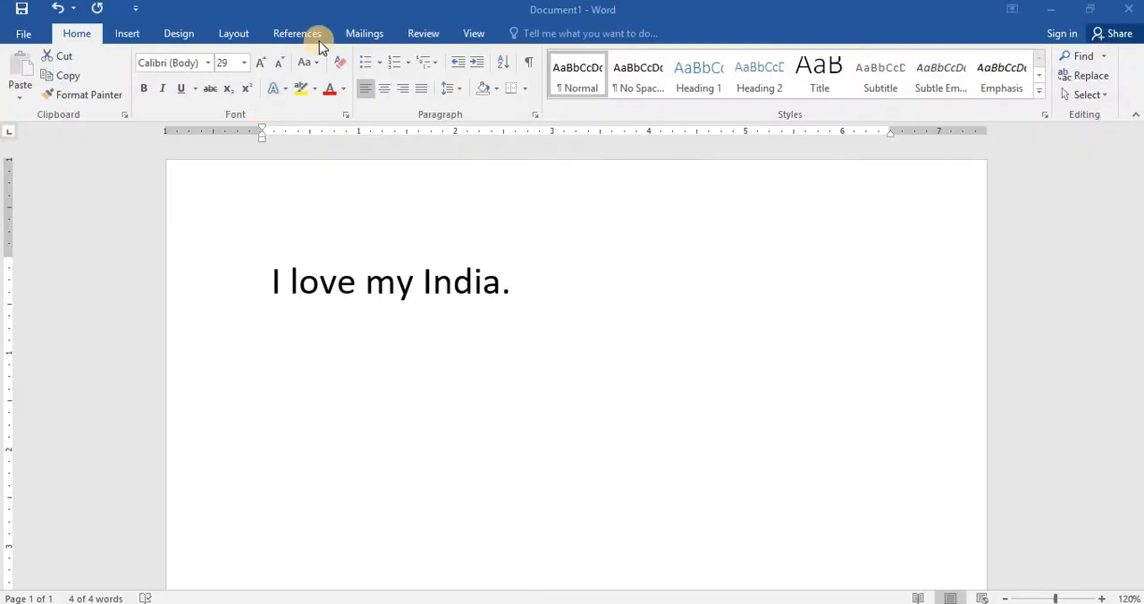
pyautogui.hotkey('ctrl', 'a')
pyautogui.click(313, 62)
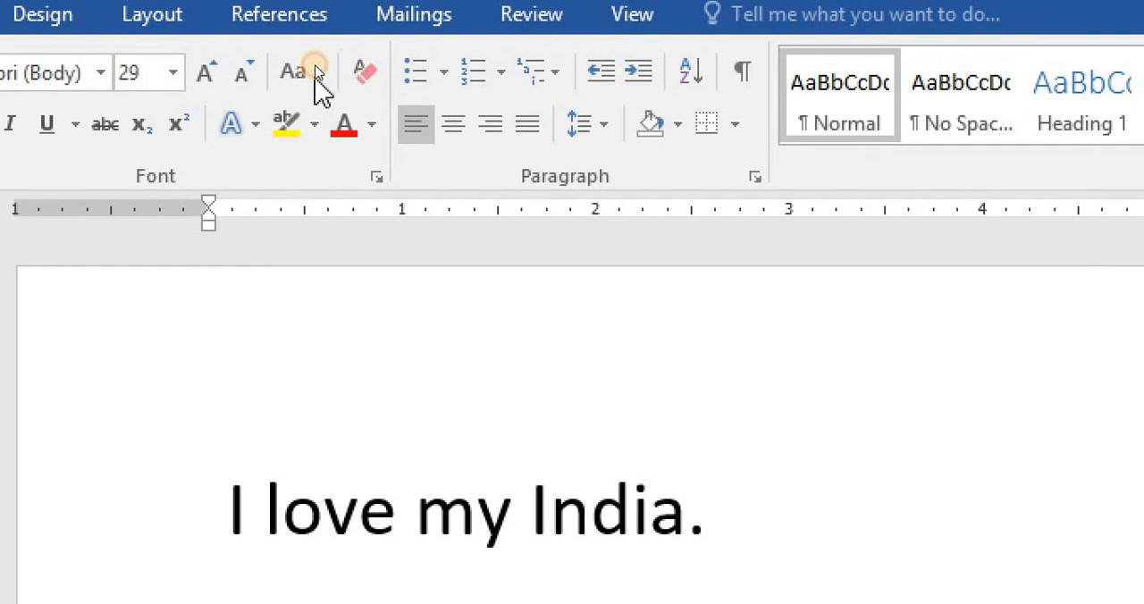
pyautogui.hotkey('ctrl', 'a')
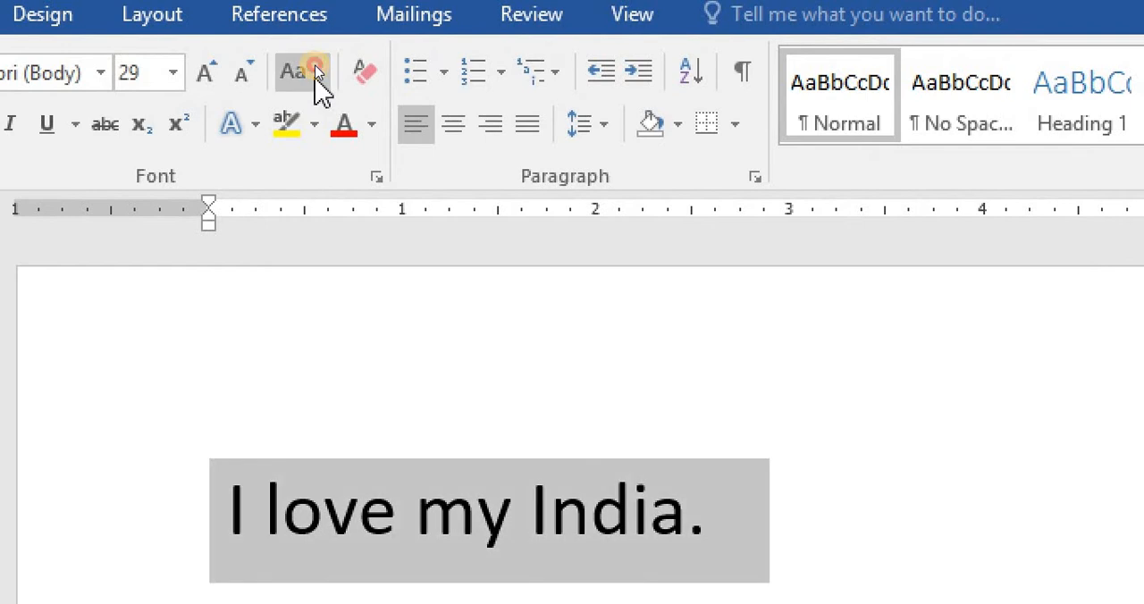
pyautogui.click(317, 73)
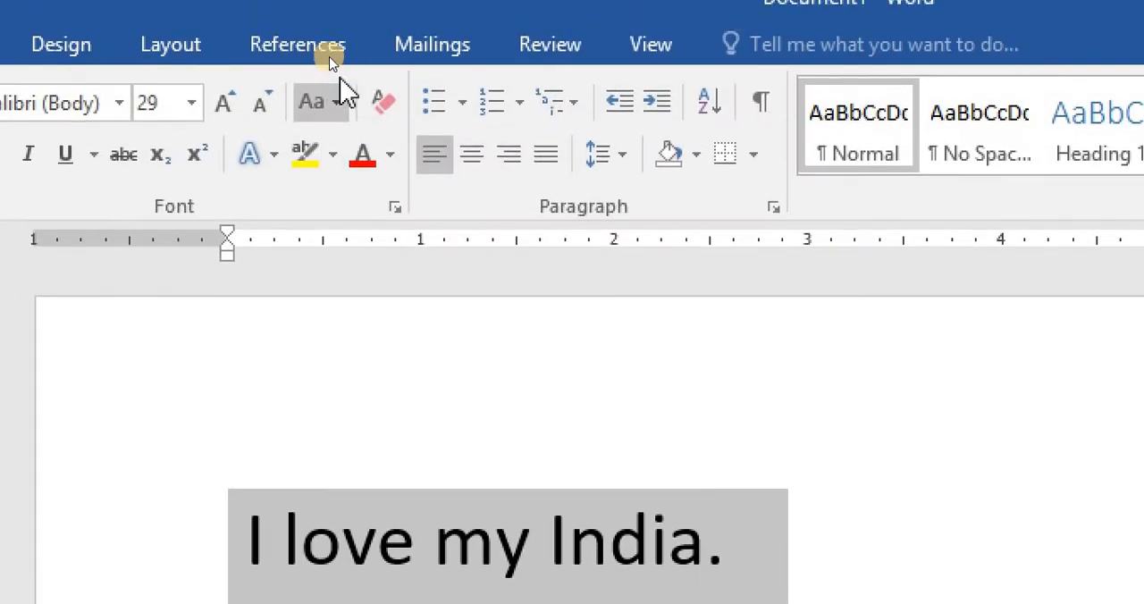
pyautogui.click(338, 105)
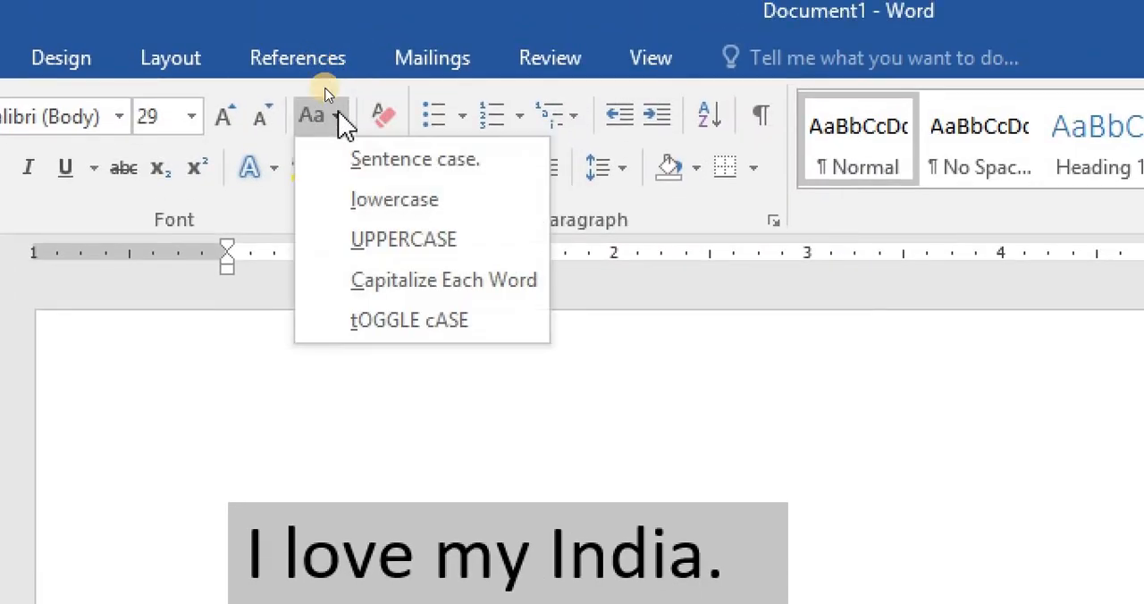
pyautogui.click(362, 246)
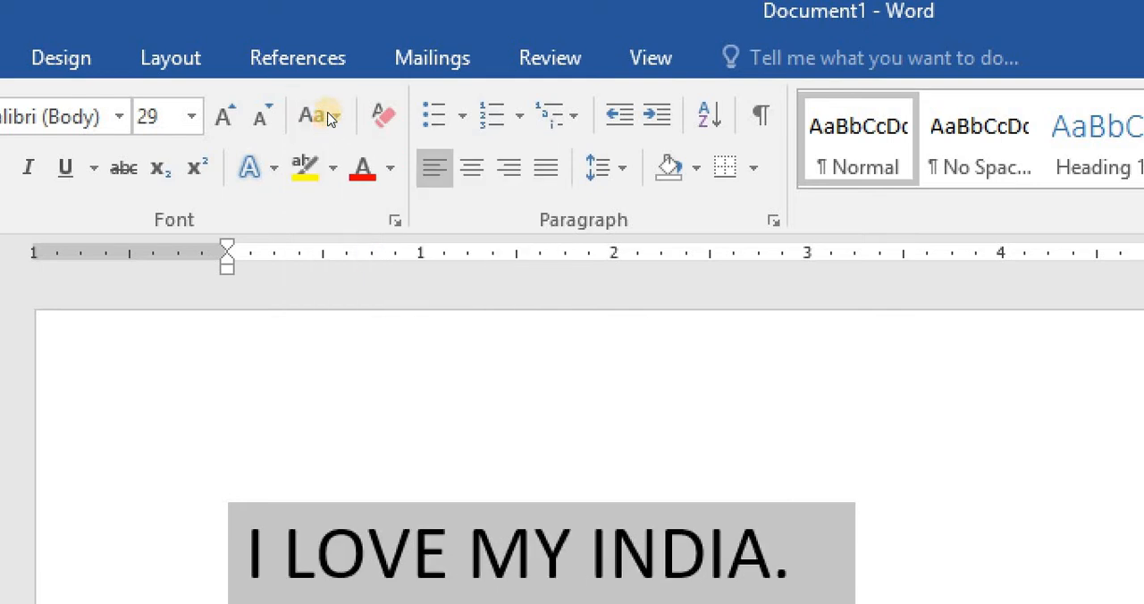
# - Make the sentence bold and change its case to lowercase
pyautogui.hotkey('ctrl', 'b')
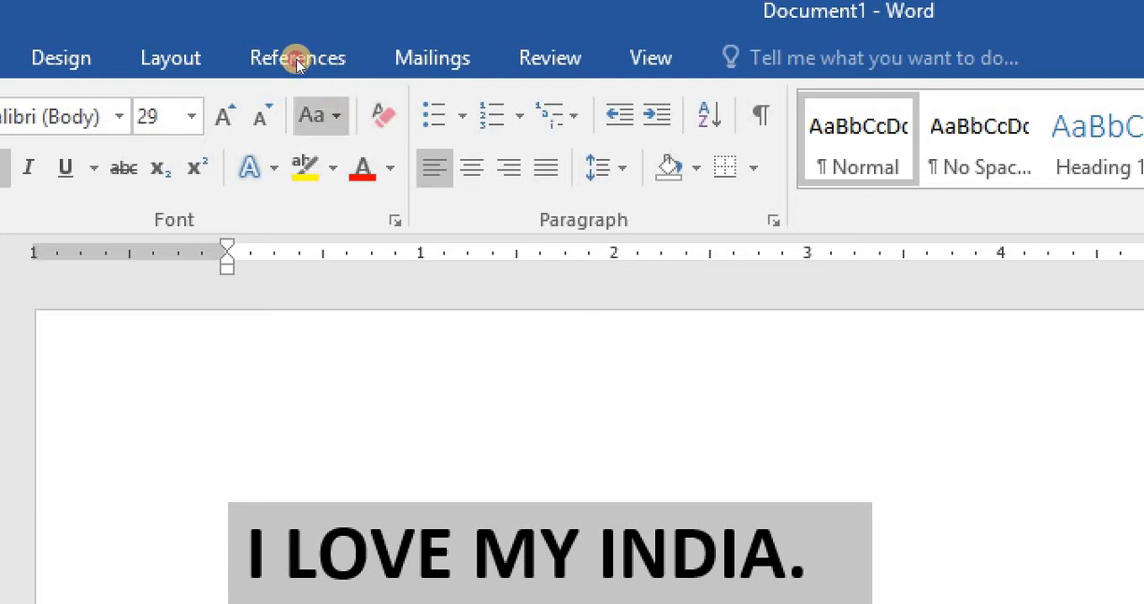
pyautogui.click(313, 117)
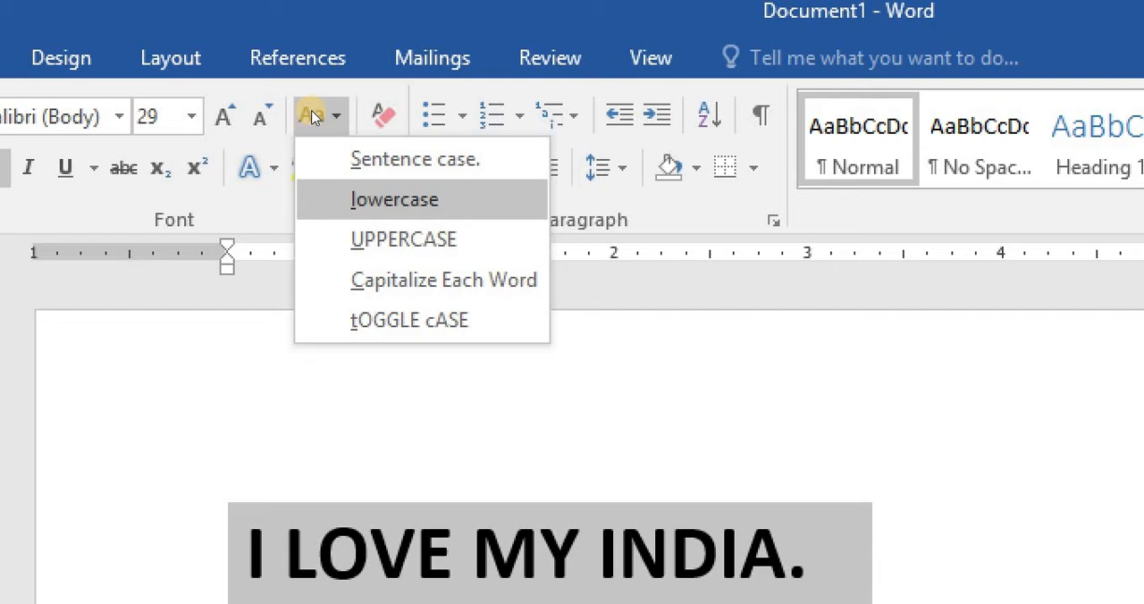
pyautogui.click(394, 199)
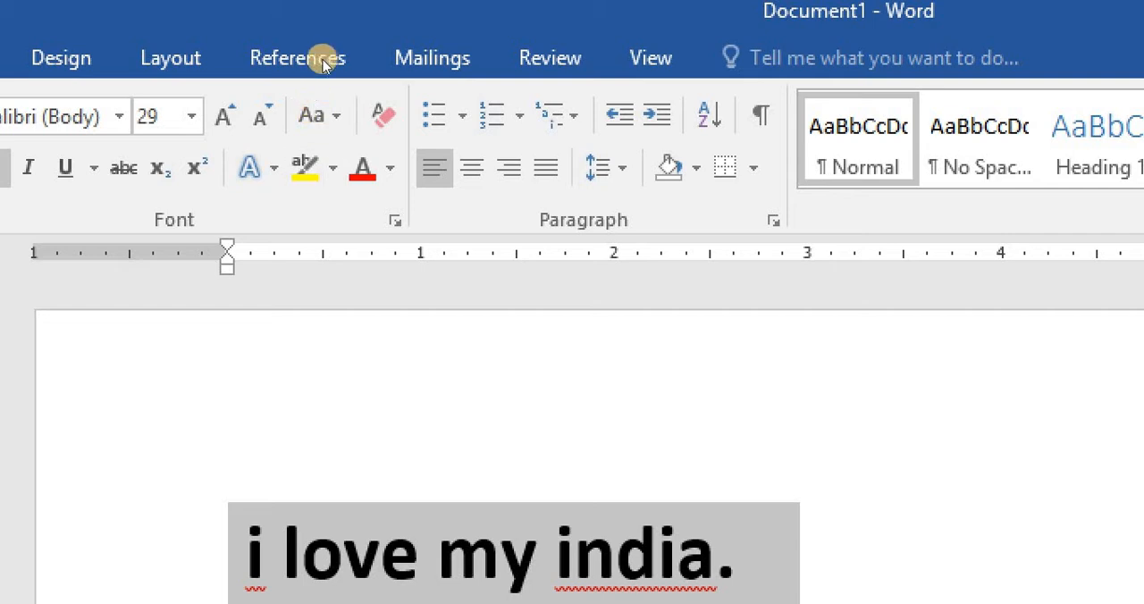
# - Change the sentence to UPPERCASE, then apply Capitalize Each Word to it
pyautogui.click(320, 115)
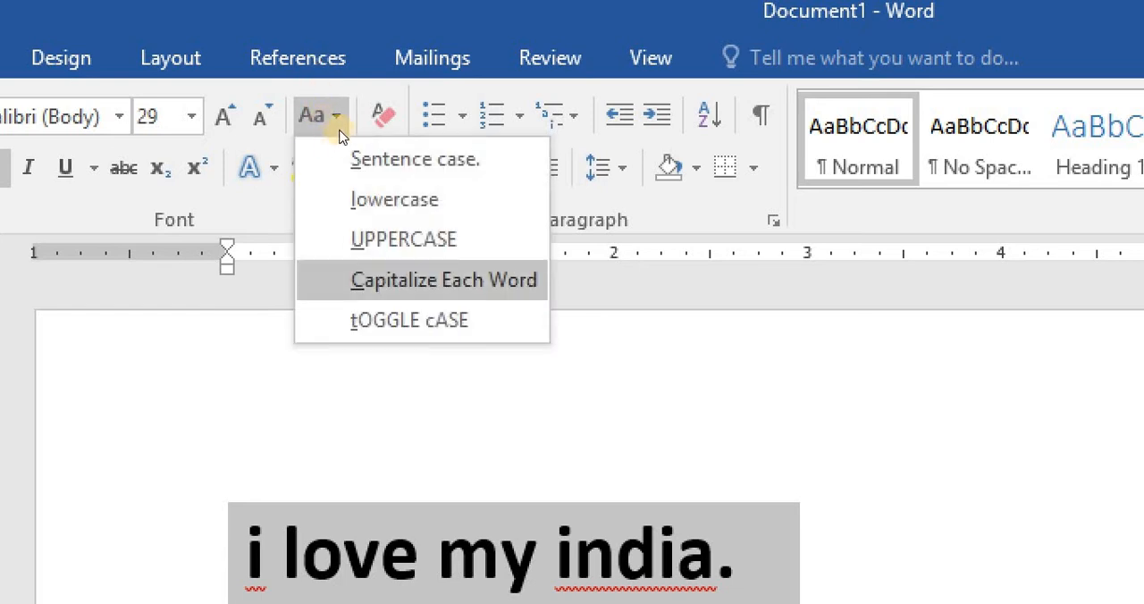
pyautogui.click(403, 239)
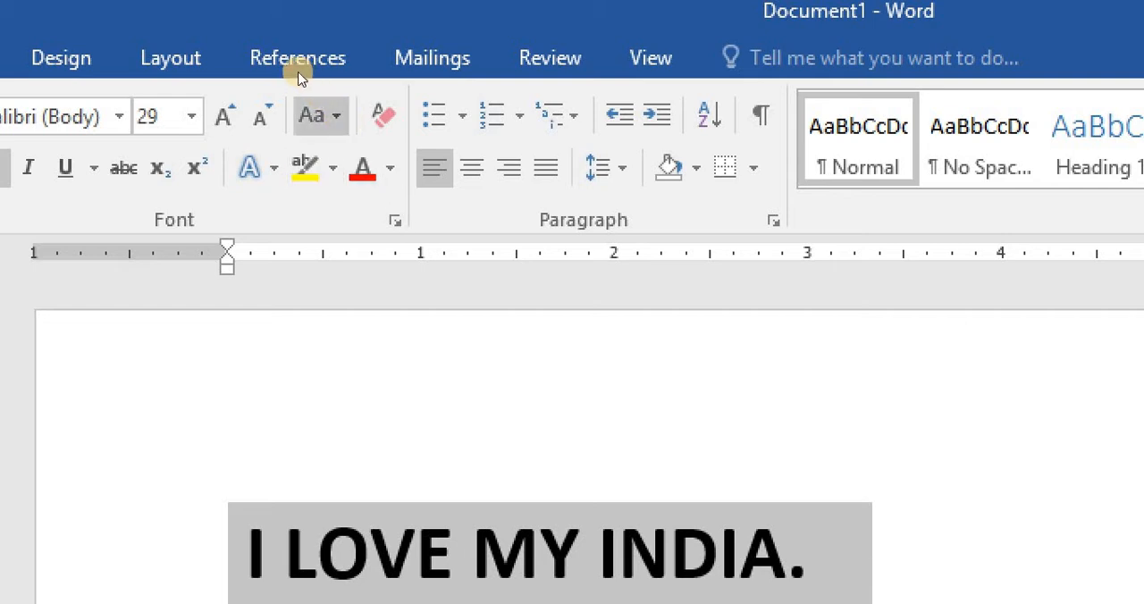
pyautogui.click(318, 115)
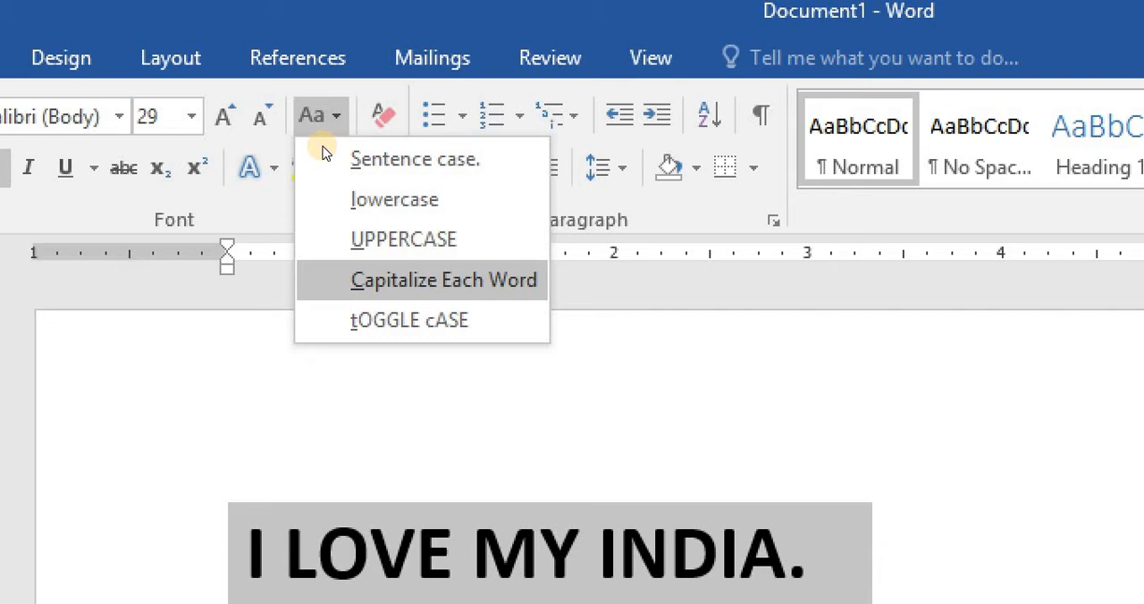
pyautogui.press('Return')
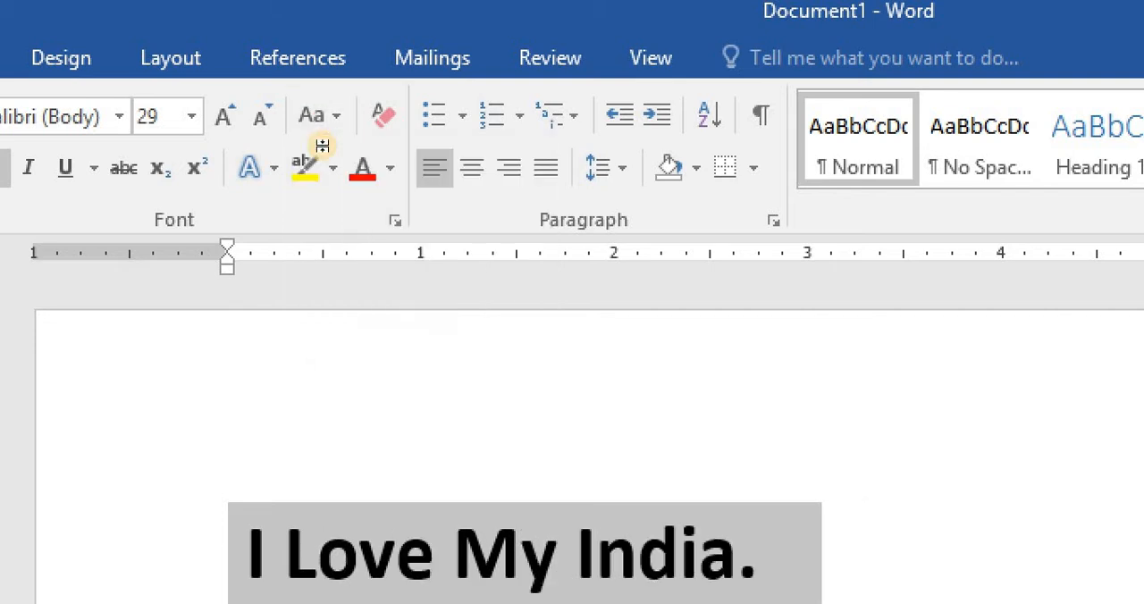
pyautogui.click(319, 552)
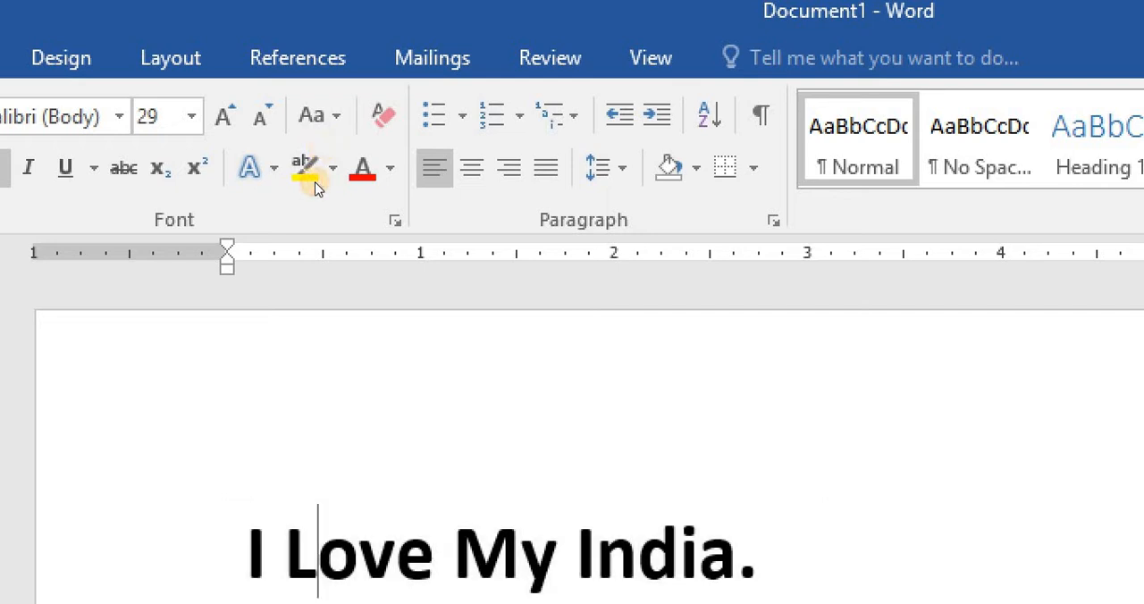
pyautogui.press('Right')
pyautogui.press('Right')
pyautogui.press('Right')
pyautogui.press('Right')
pyautogui.press('Right')
pyautogui.press('Right')
pyautogui.press('Right')
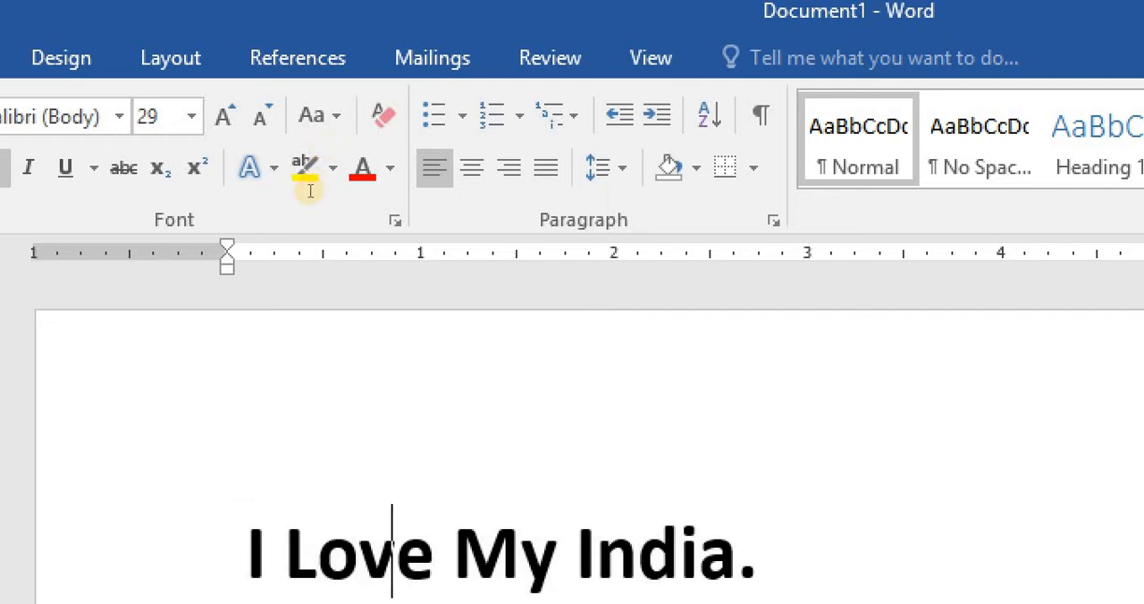
pyautogui.press('Right')
pyautogui.press('Right')
pyautogui.press('Right')
pyautogui.press('Right')
pyautogui.press('Right')
pyautogui.press('Left')
# - Select the whole sentence and apply tOGGLE cASE to it
pyautogui.hotkey('ctrl', 'a')
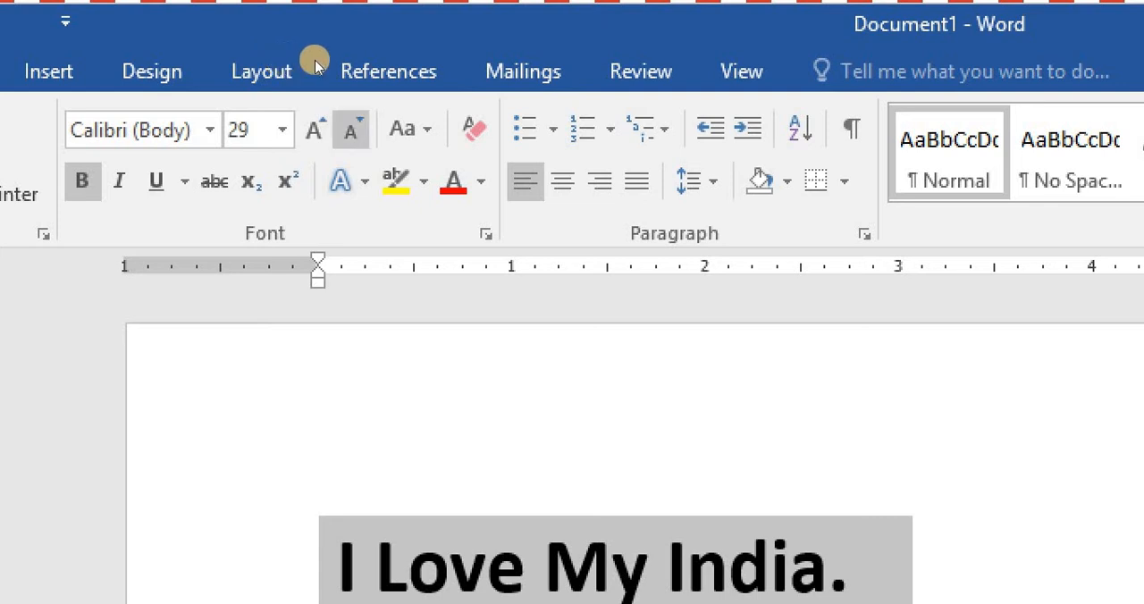
pyautogui.click(412, 130)
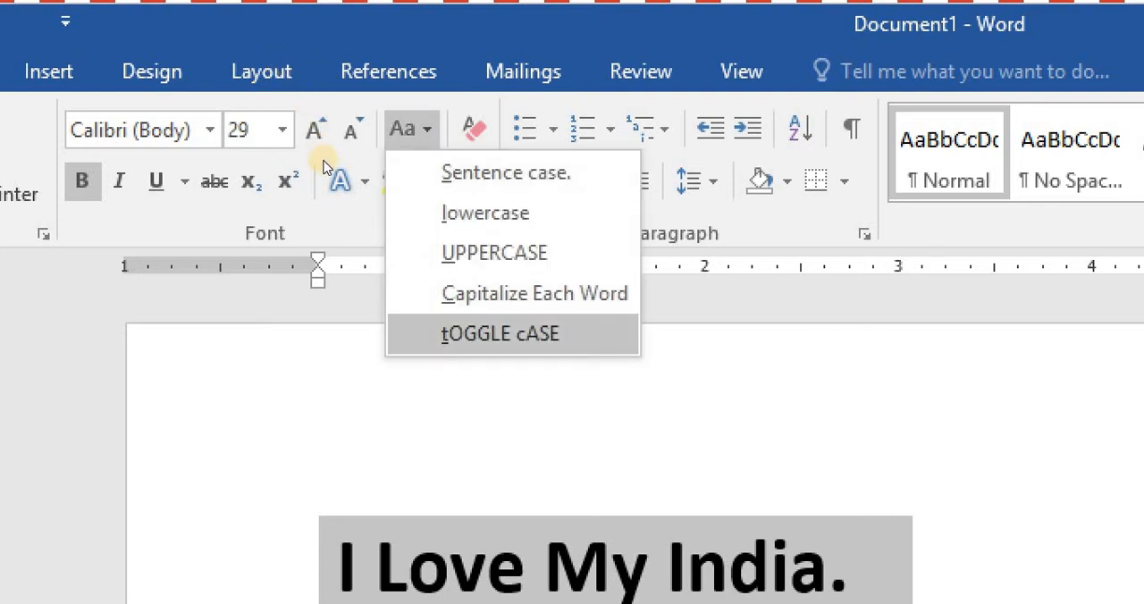
pyautogui.click(501, 333)
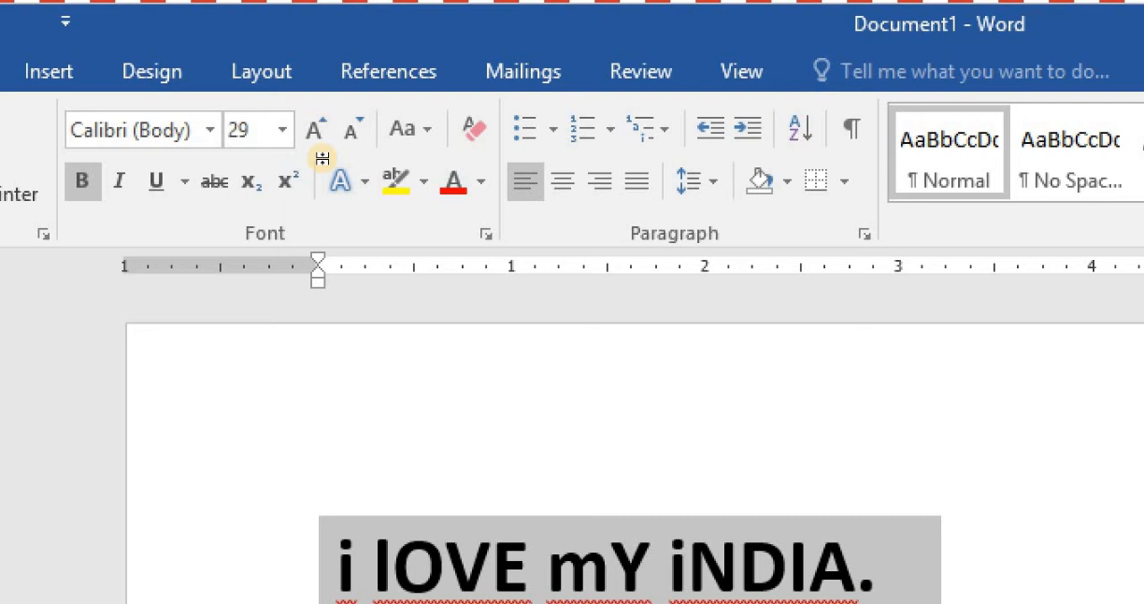
# - Place the cursor inside the second word and apply Sentence case
pyautogui.click(446, 565)
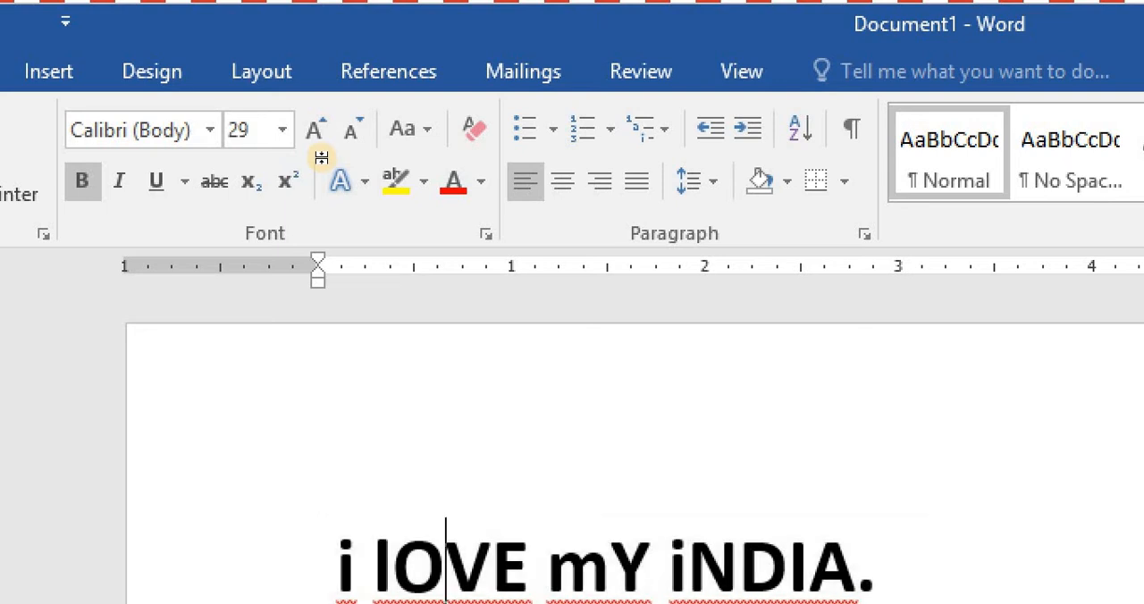
pyautogui.click(410, 129)
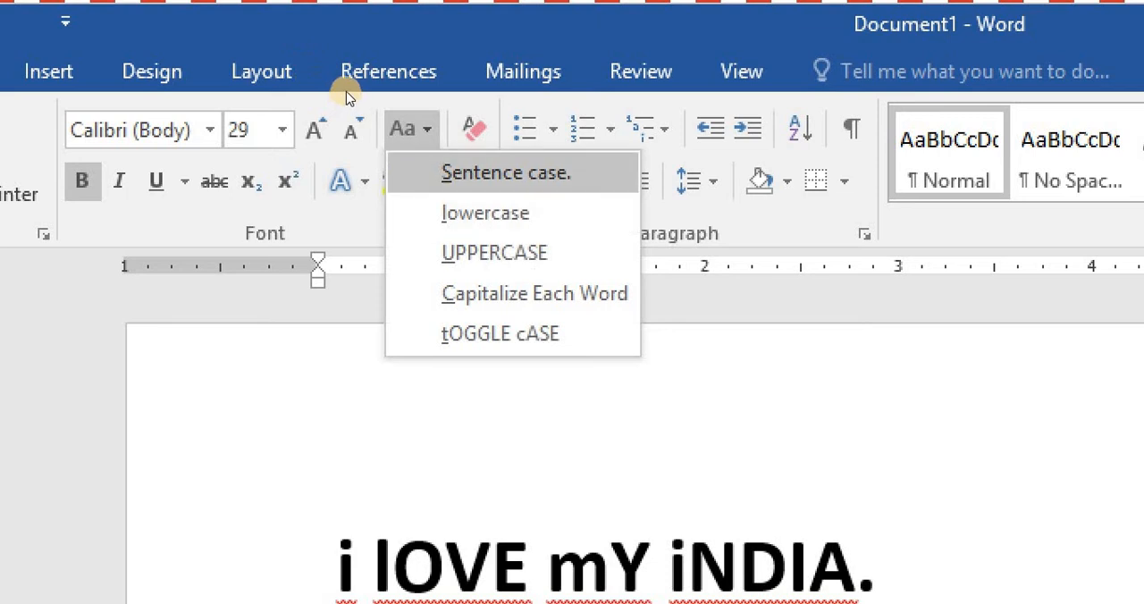
pyautogui.click(483, 180)
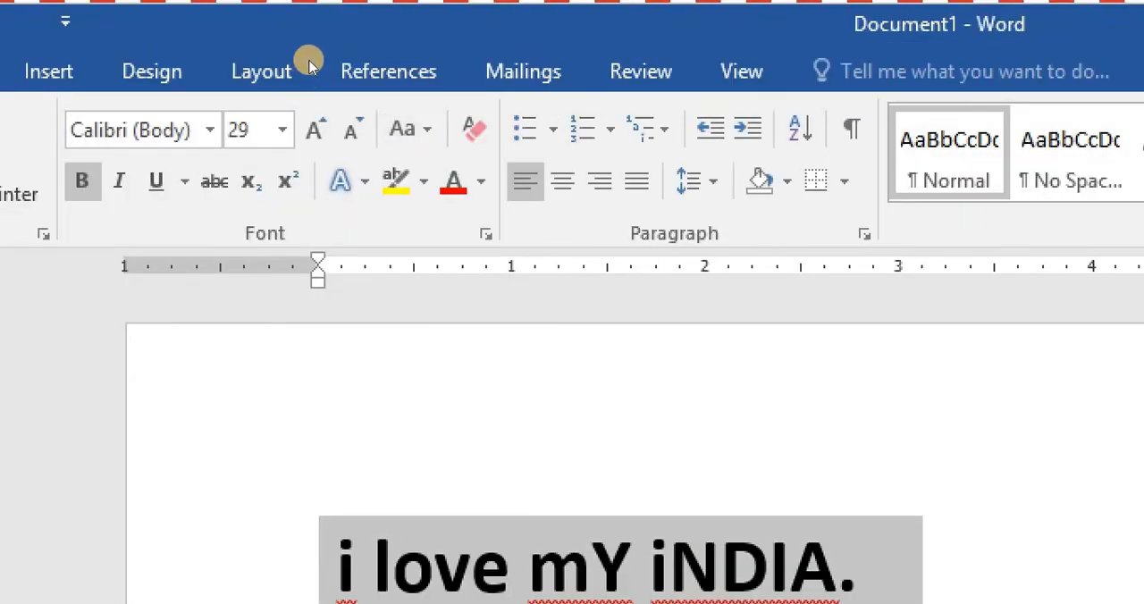
# - Apply Sentence case to the whole sentence
pyautogui.click(414, 130)
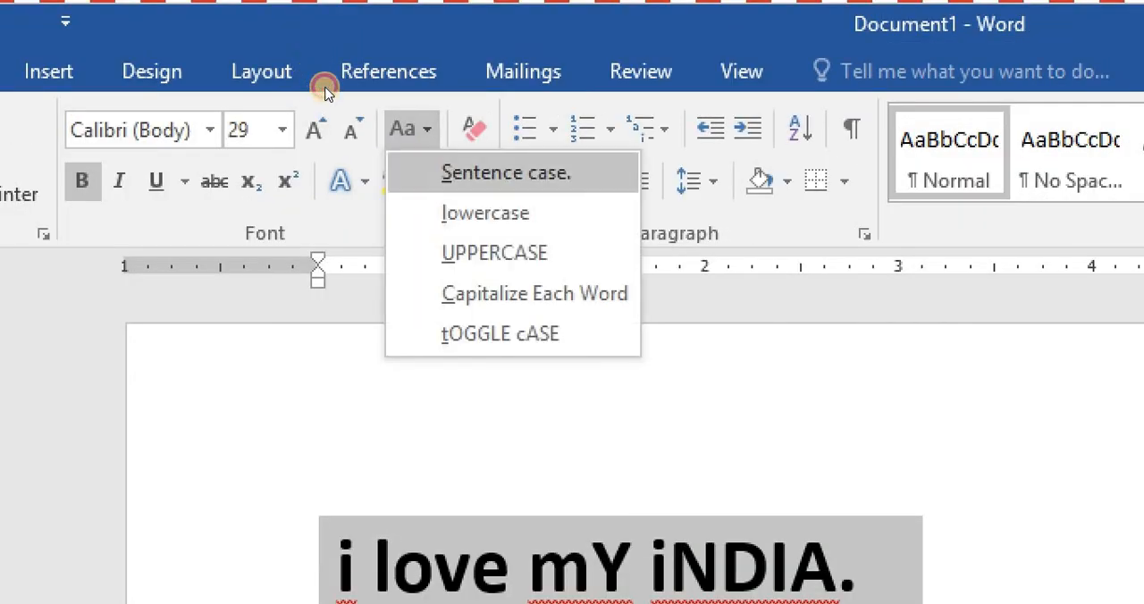
pyautogui.click(456, 177)
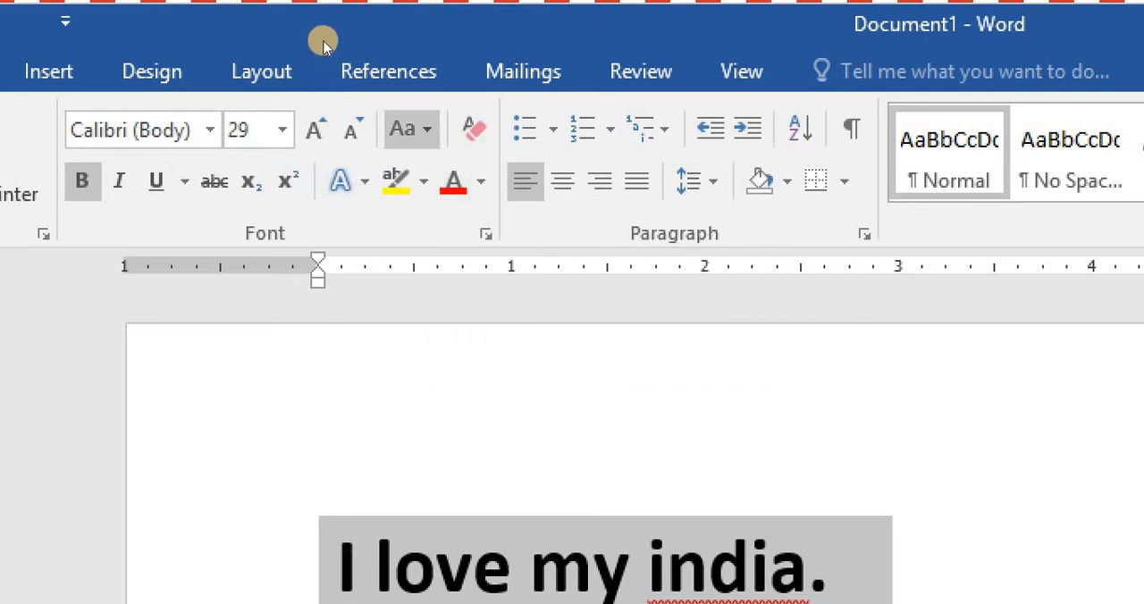
pyautogui.click(409, 130)
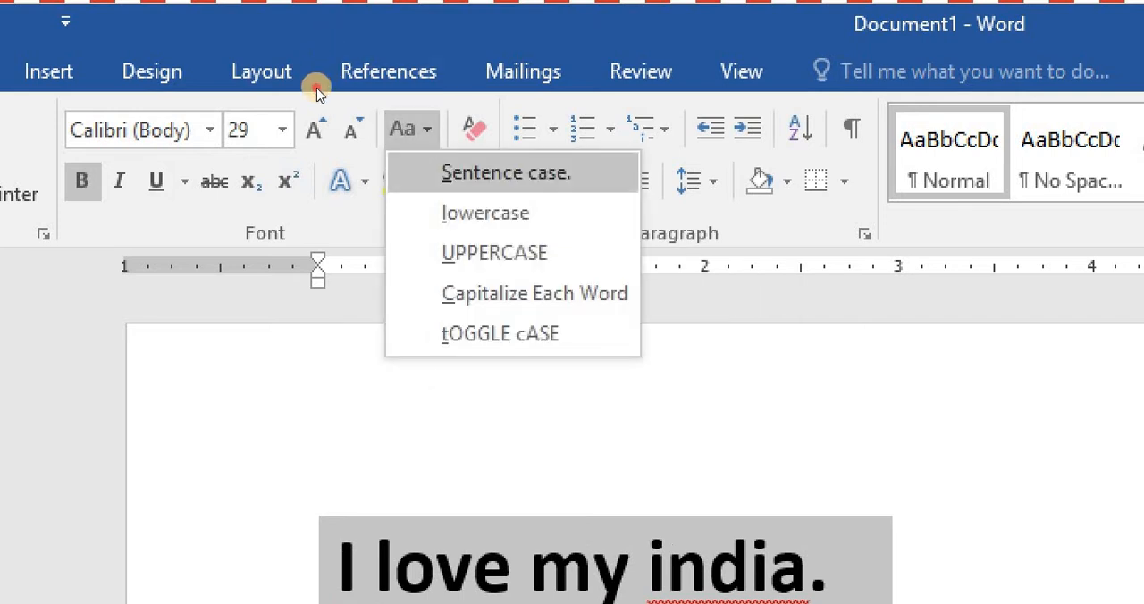
pyautogui.click(317, 88)
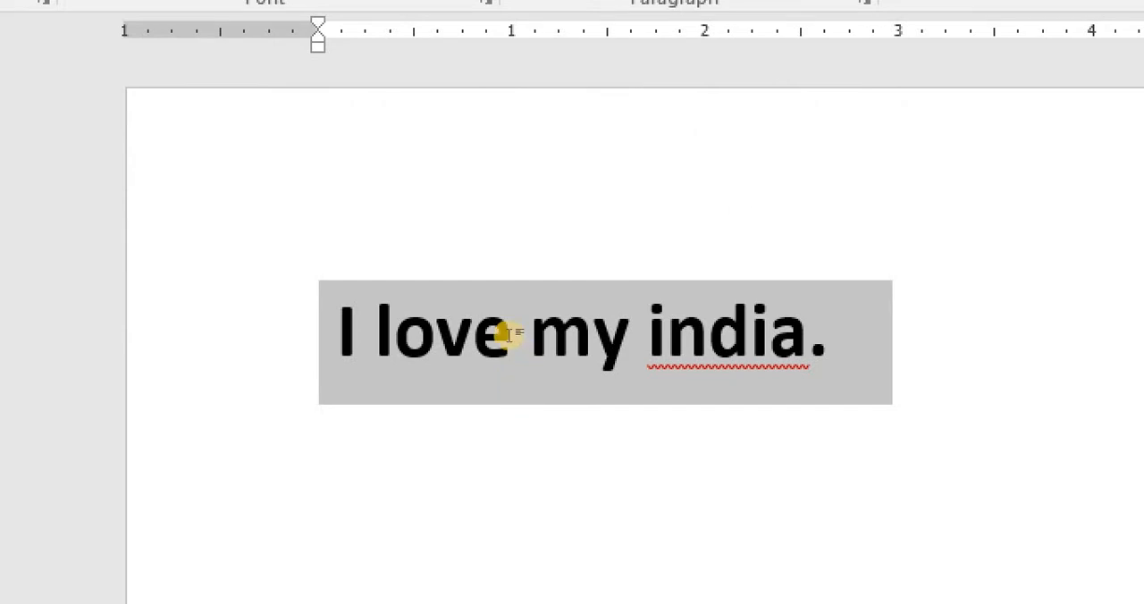
# - Replace the lowercase first letter of "india" with a capital I
pyautogui.click(444, 285)
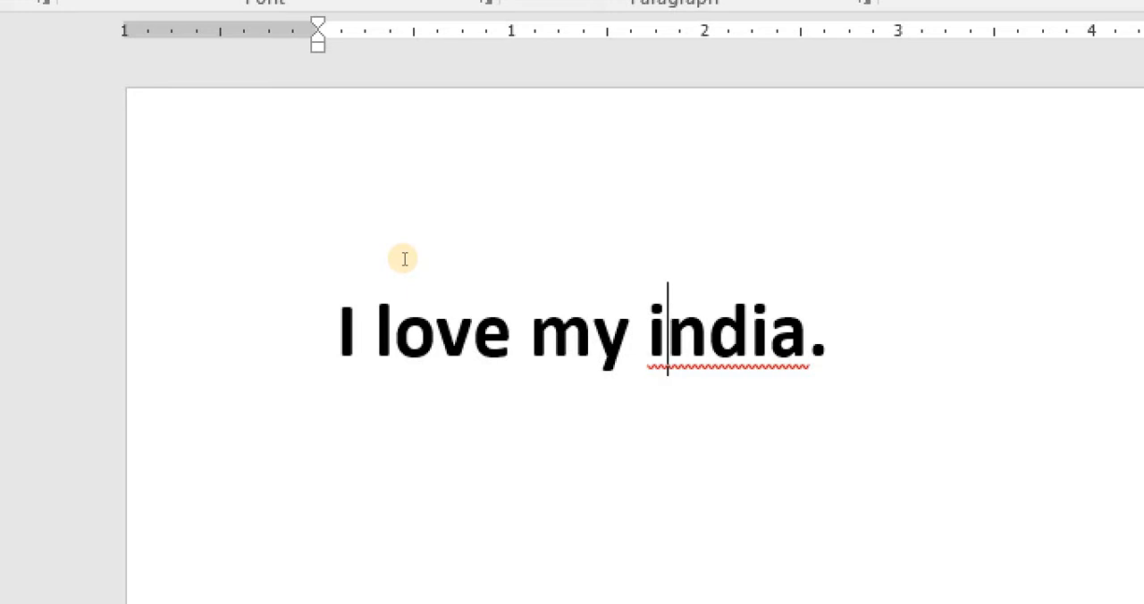
pyautogui.press('BackSpace')
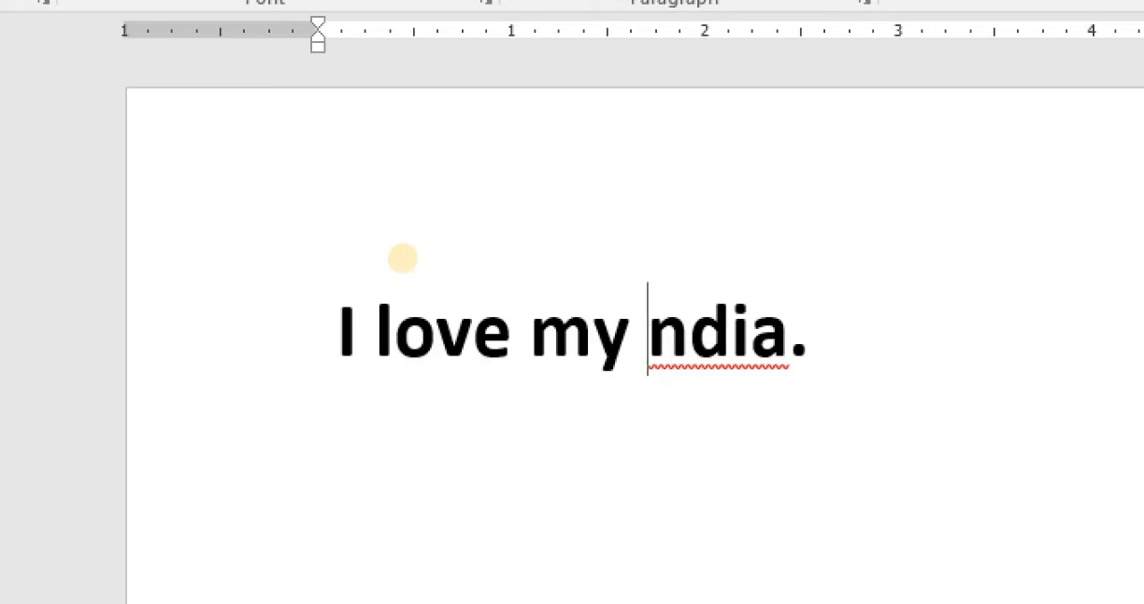
pyautogui.write('I')
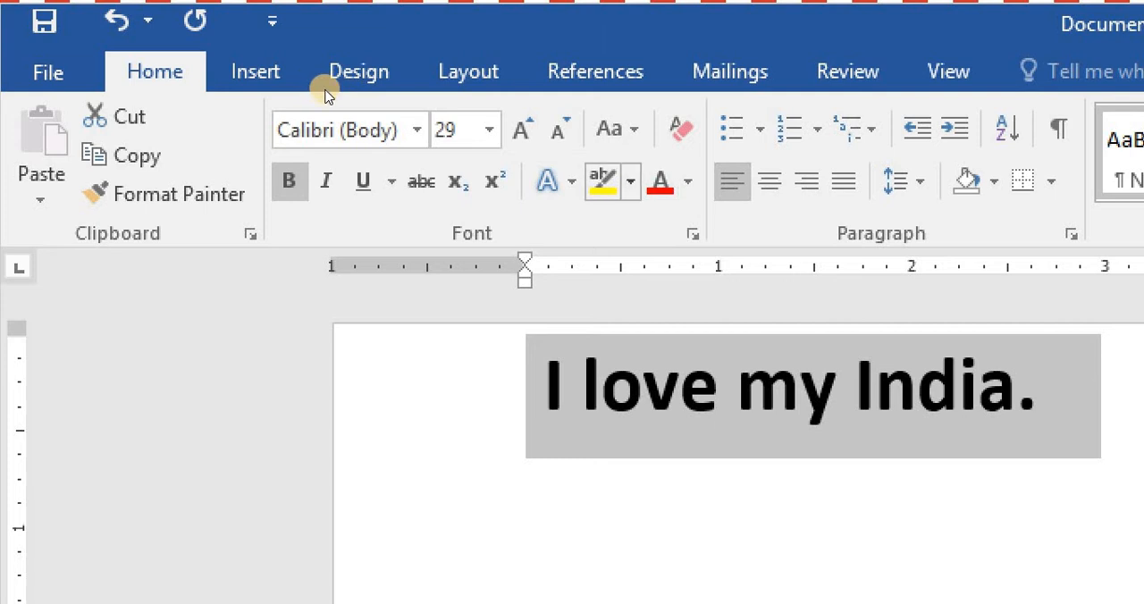
# - Set the sentence's font colour to red
pyautogui.click(661, 182)
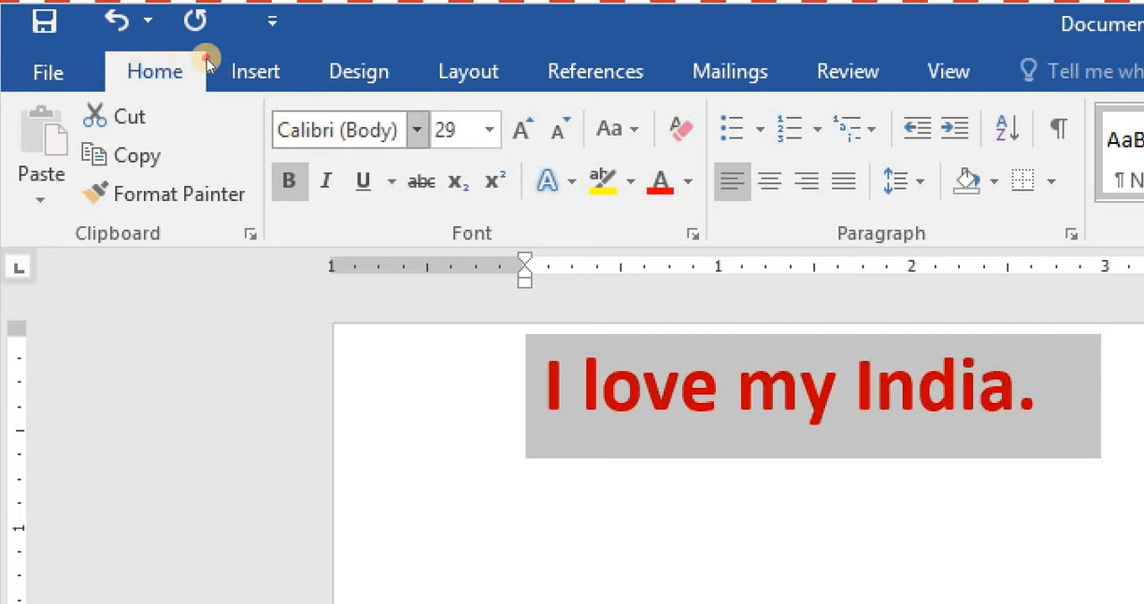
pyautogui.press('Delete')
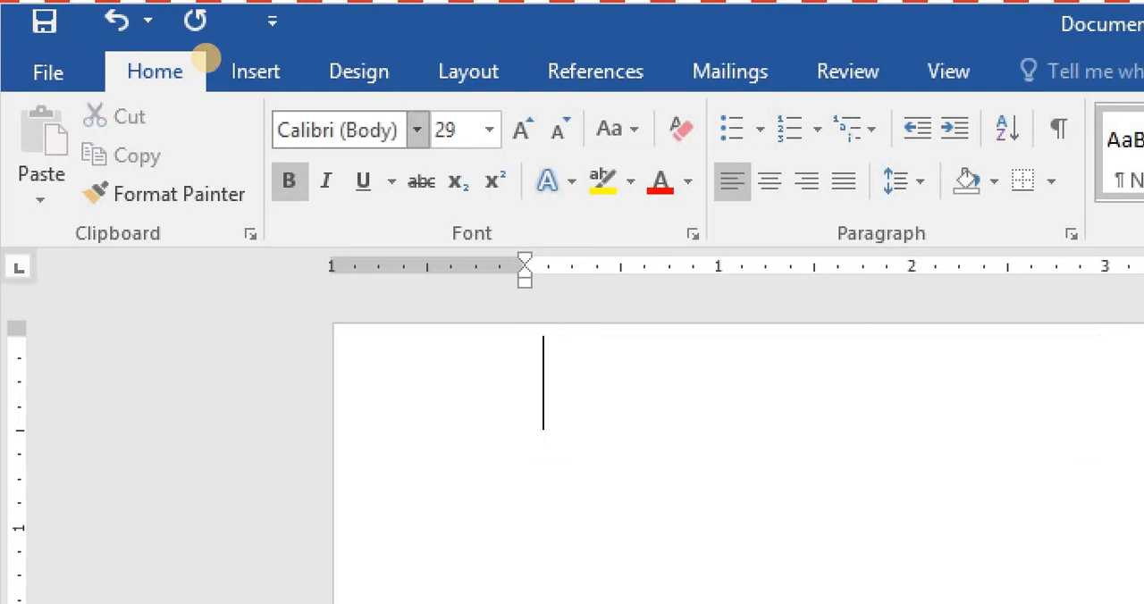
pyautogui.hotkey('ctrl', 'z')
# - Change the sentence's font to Adobe Gothic Std B and copy the sentence
pyautogui.click(469, 71)
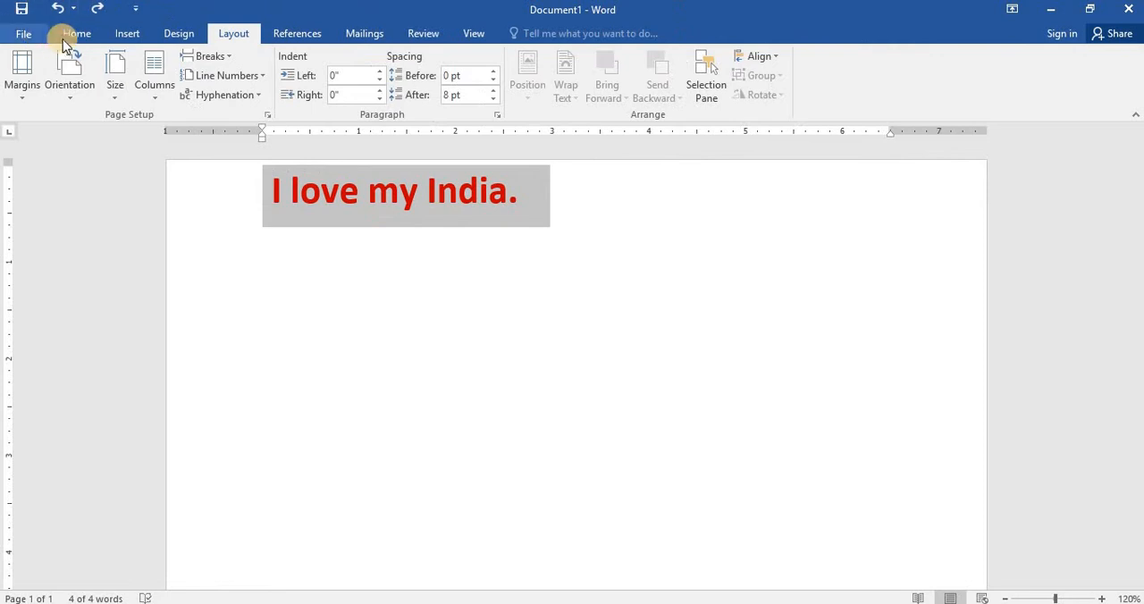
pyautogui.click(155, 71)
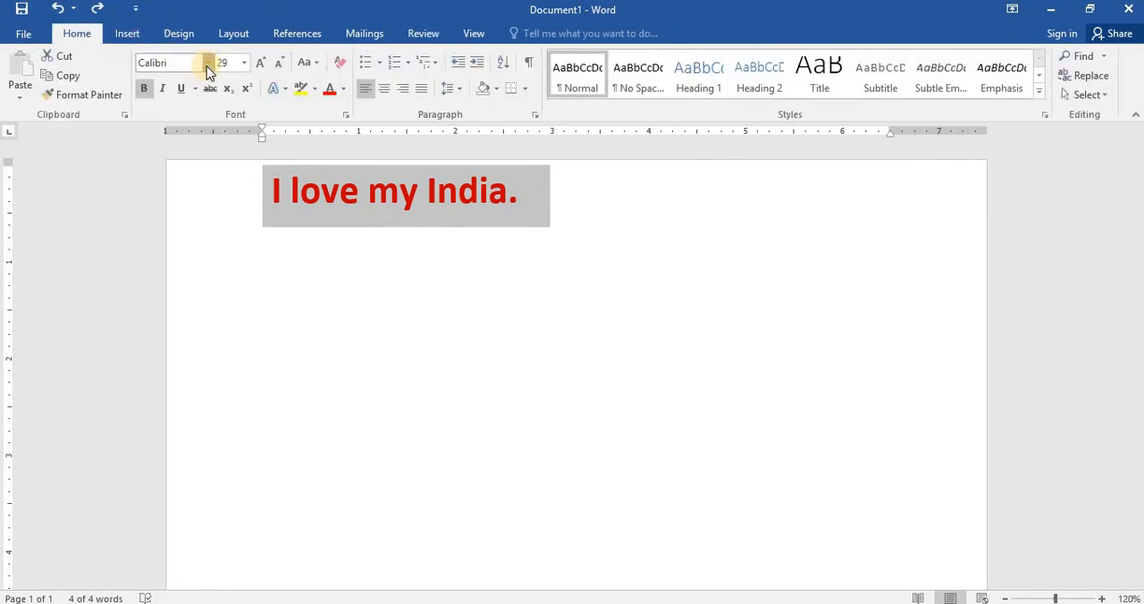
pyautogui.click(208, 64)
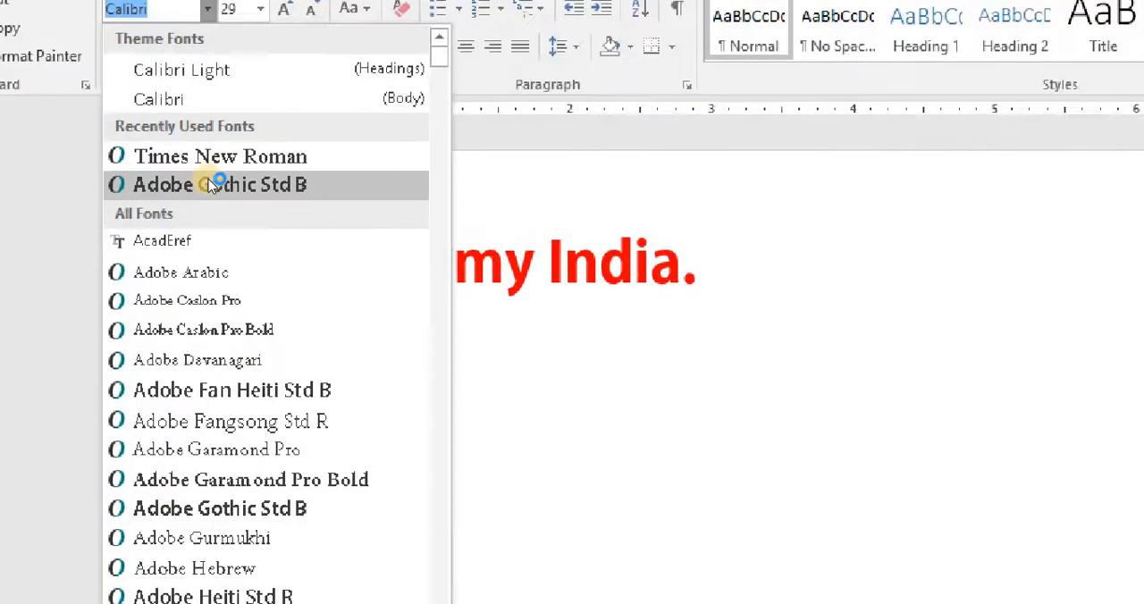
pyautogui.click(205, 182)
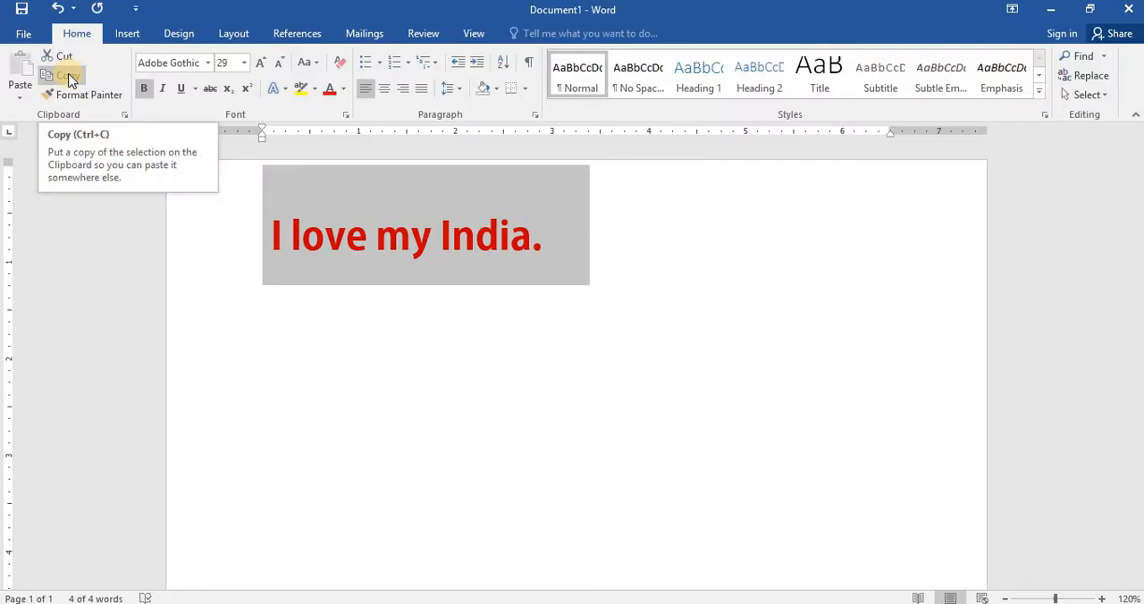
pyautogui.click(69, 78)
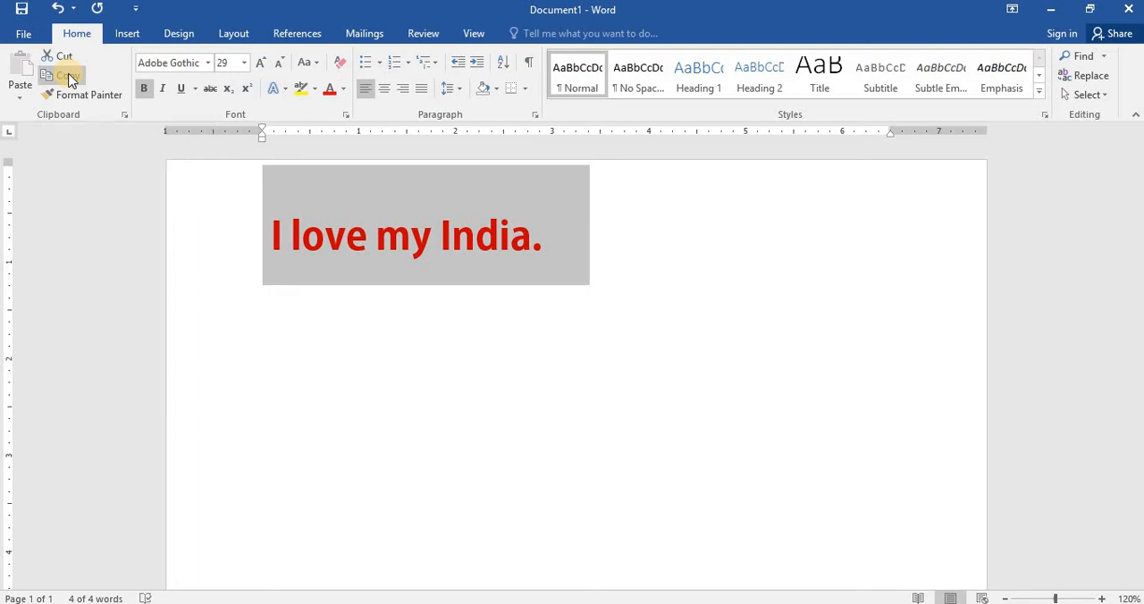
# - Start a new line below the sentence and paste the copied sentence with Keep Source Formatting
pyautogui.click(355, 314)
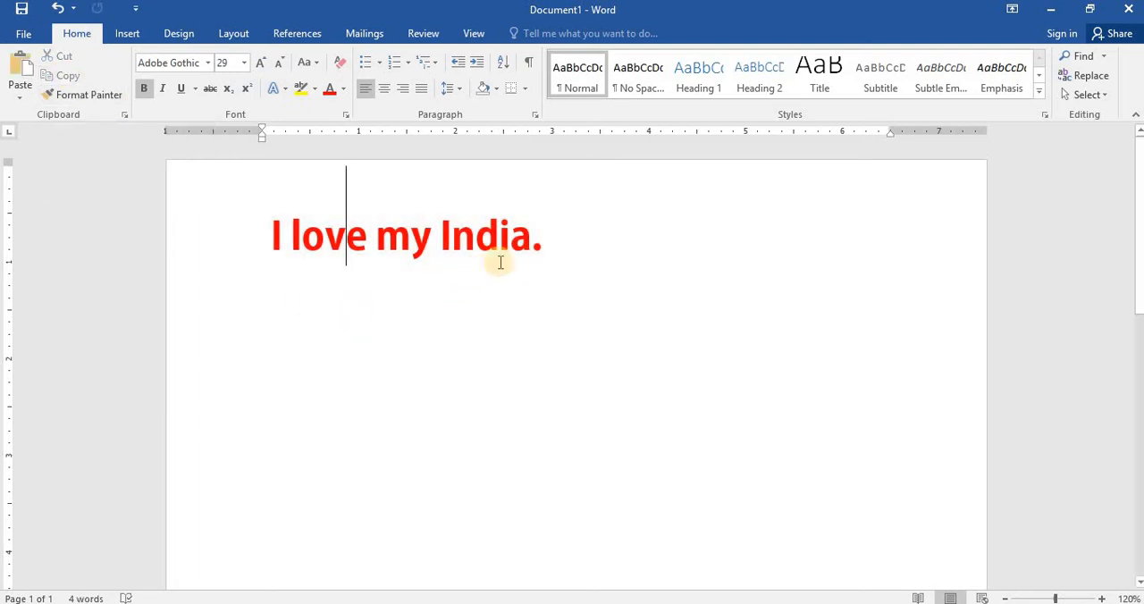
pyautogui.click(537, 247)
pyautogui.press('Return')
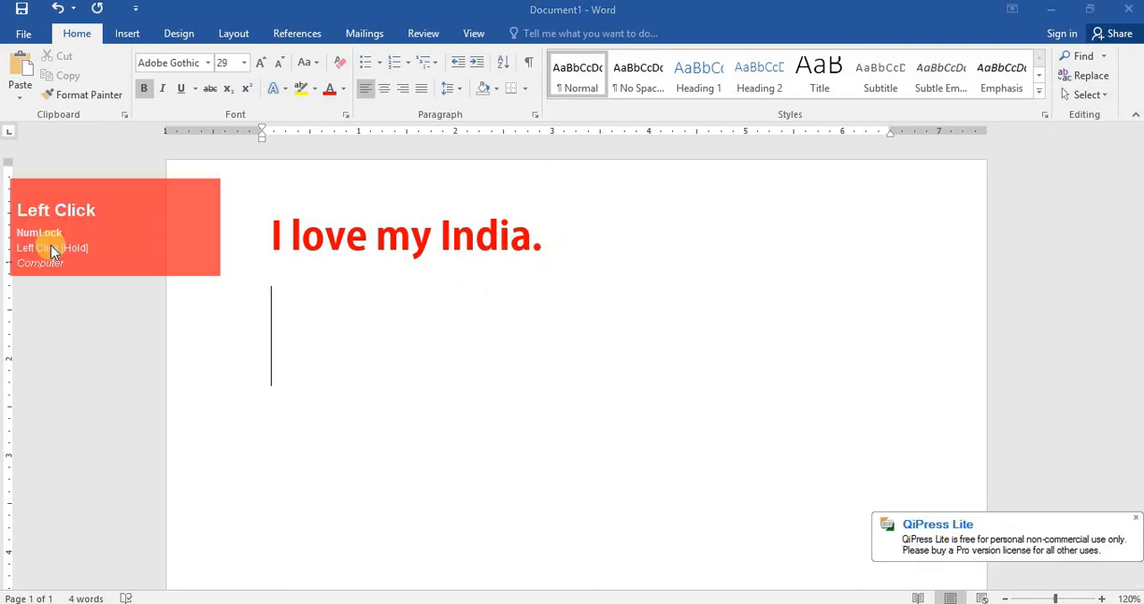
pyautogui.press('F4')
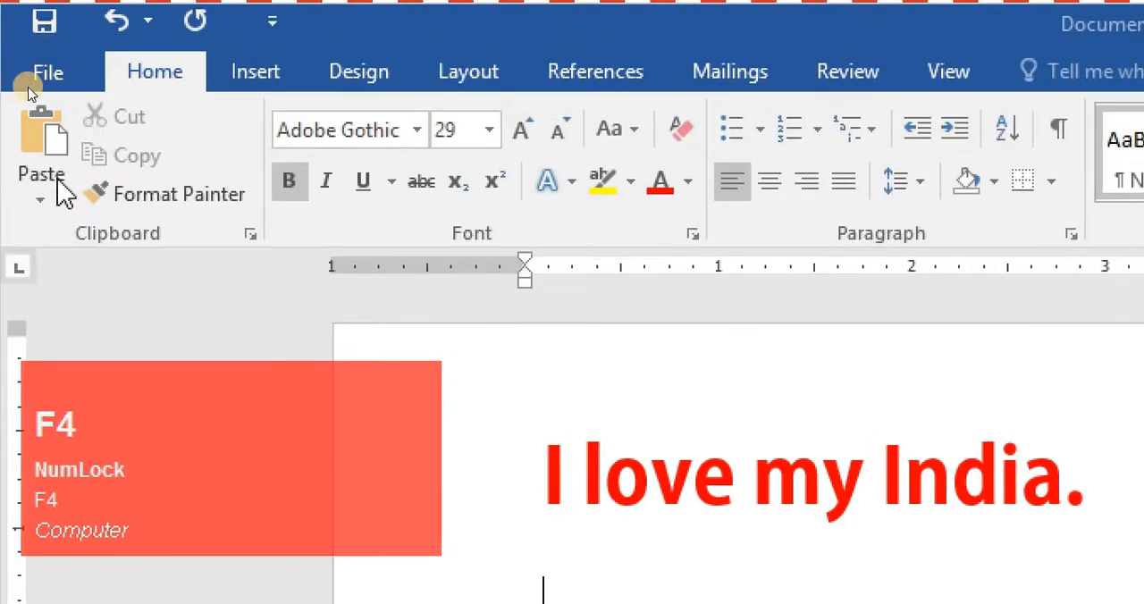
pyautogui.click(41, 198)
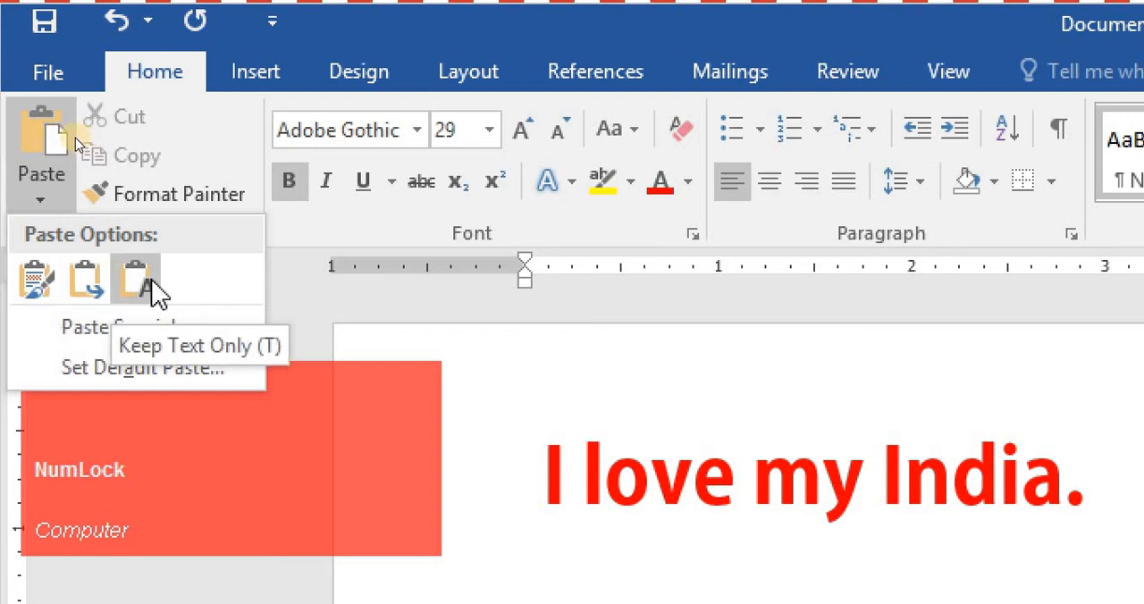
pyautogui.click(95, 403)
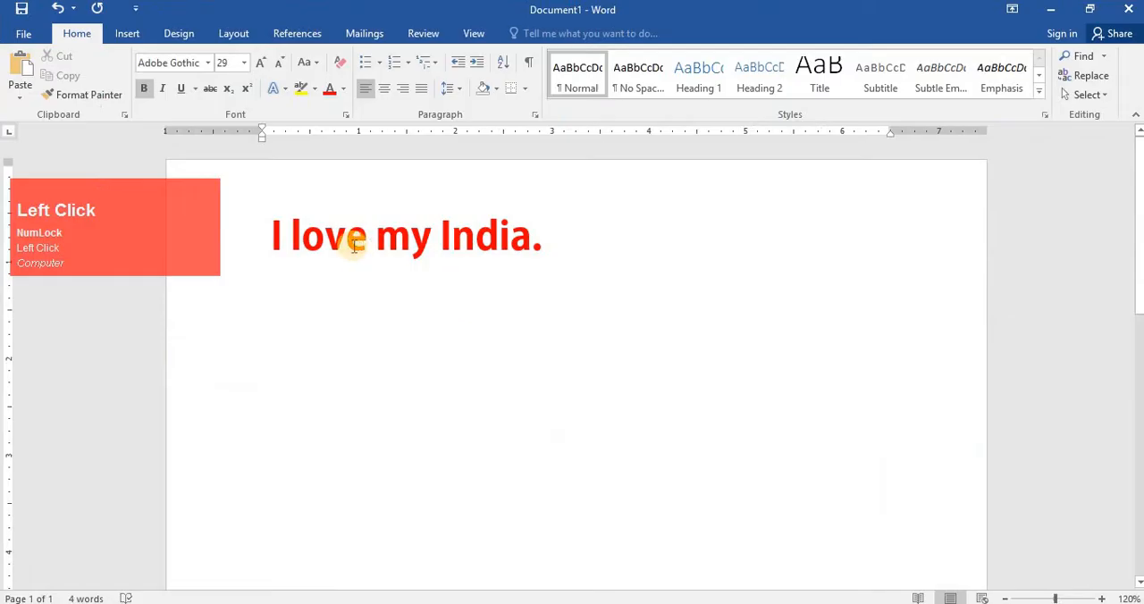
pyautogui.click(20, 96)
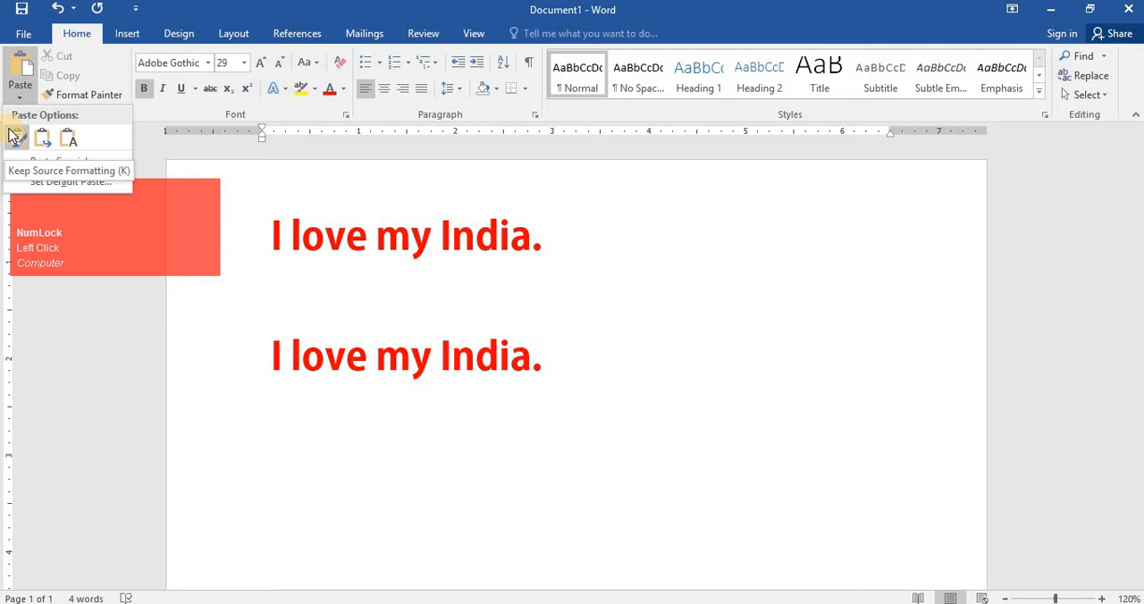
pyautogui.press('F3')
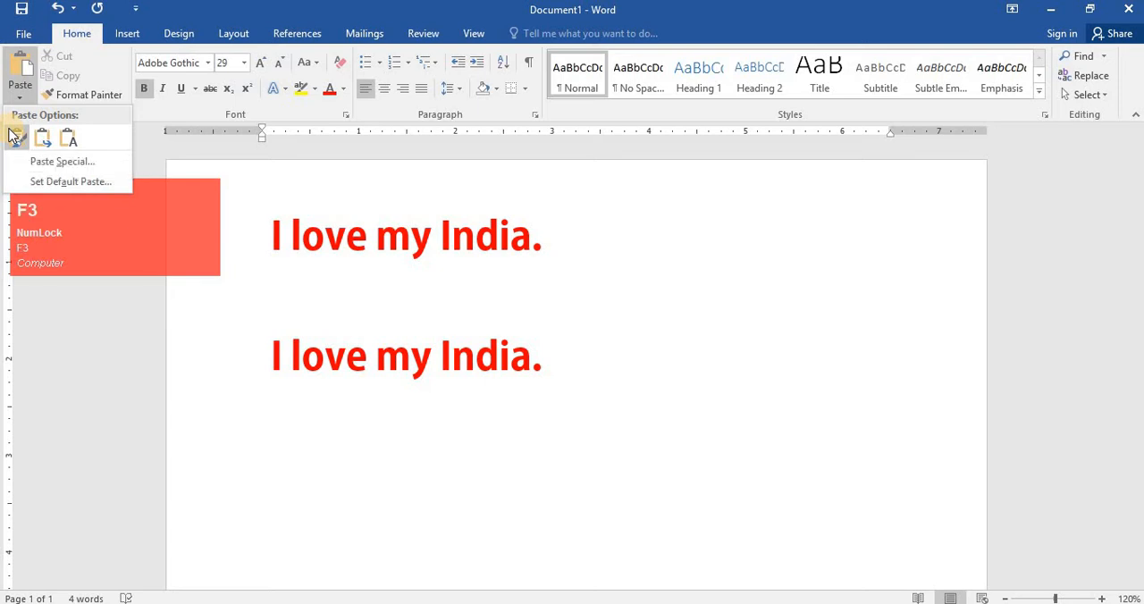
pyautogui.press('F4')
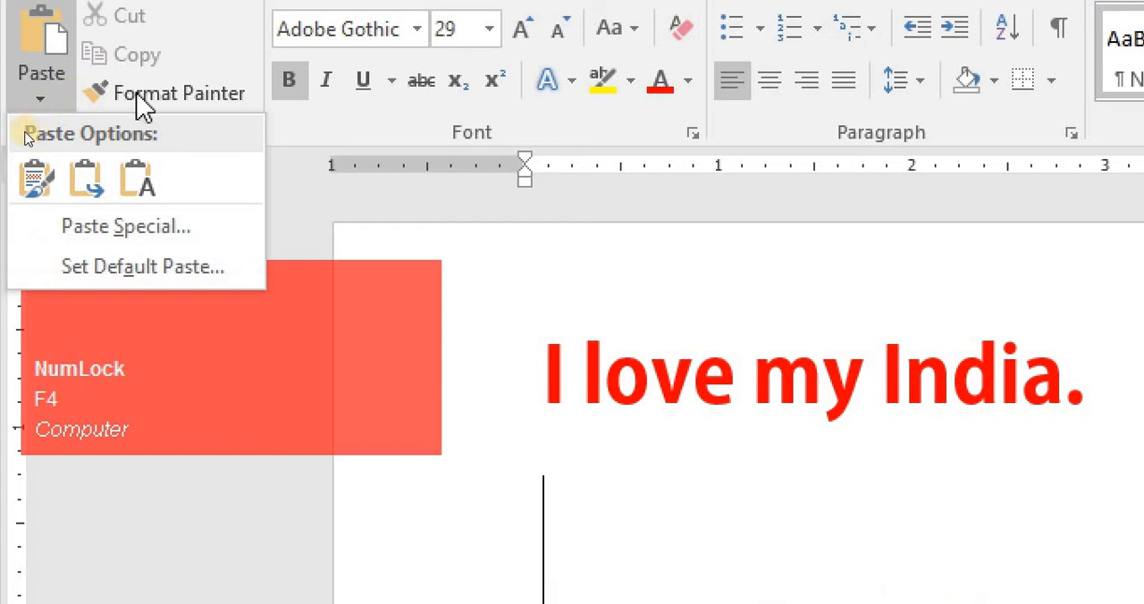
pyautogui.click(41, 178)
pyautogui.press('F4')
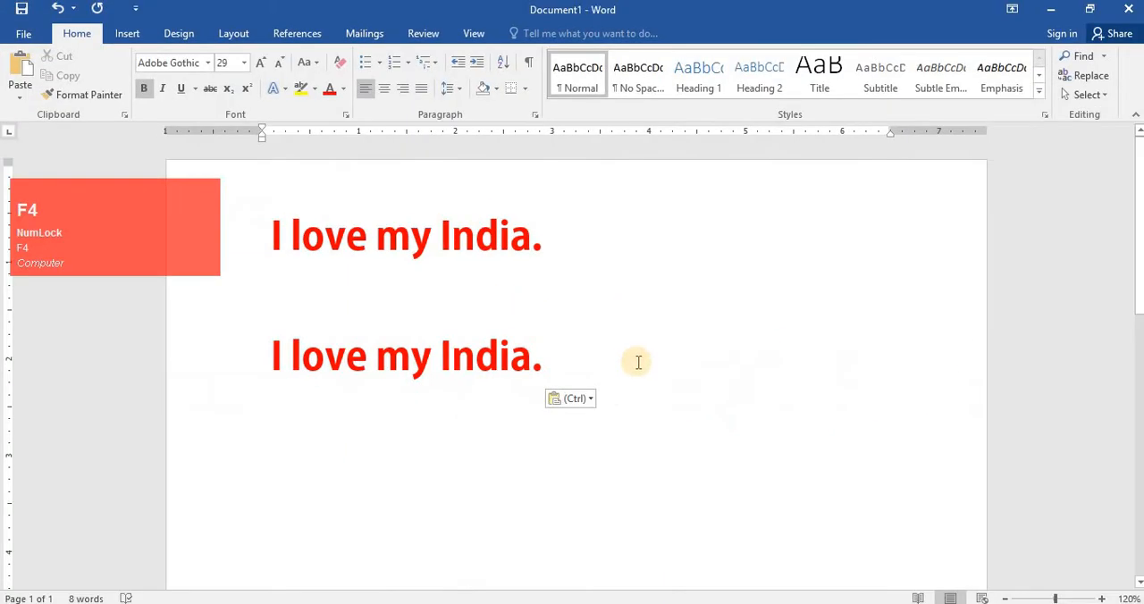
# - Start a new line after the sentence and paste it again using Keep Text Only
pyautogui.click(1052, 528)
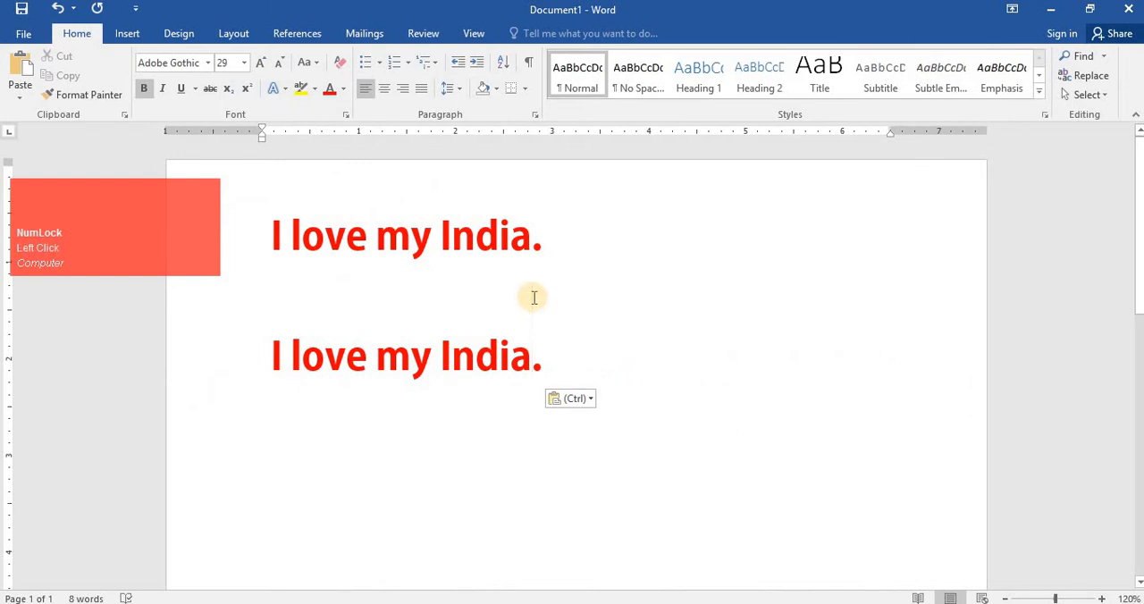
pyautogui.press('Right')
pyautogui.press('Return')
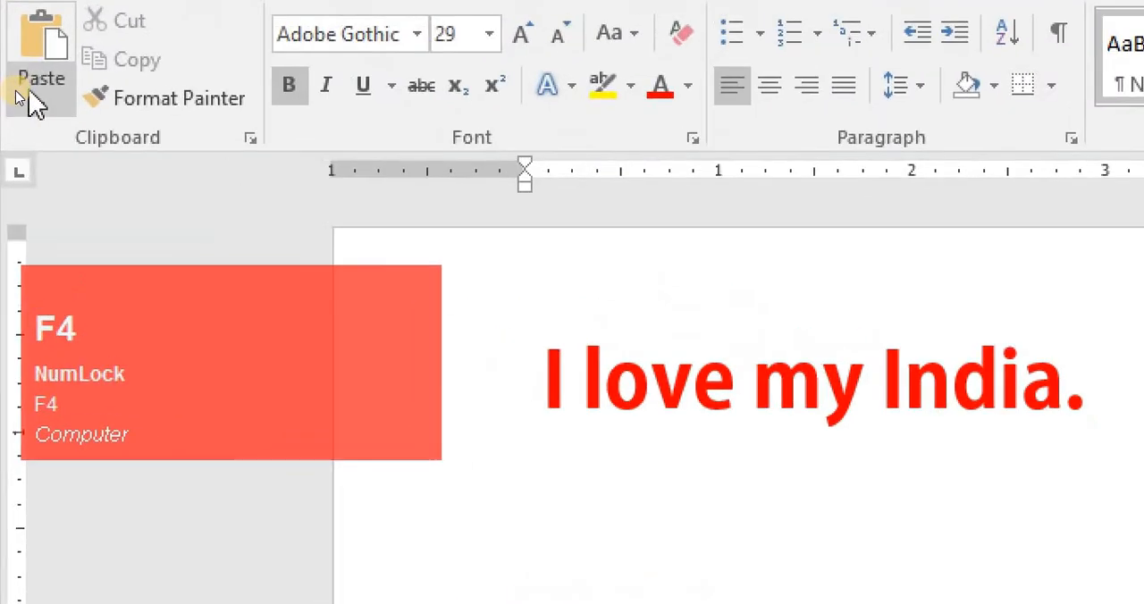
pyautogui.click(18, 99)
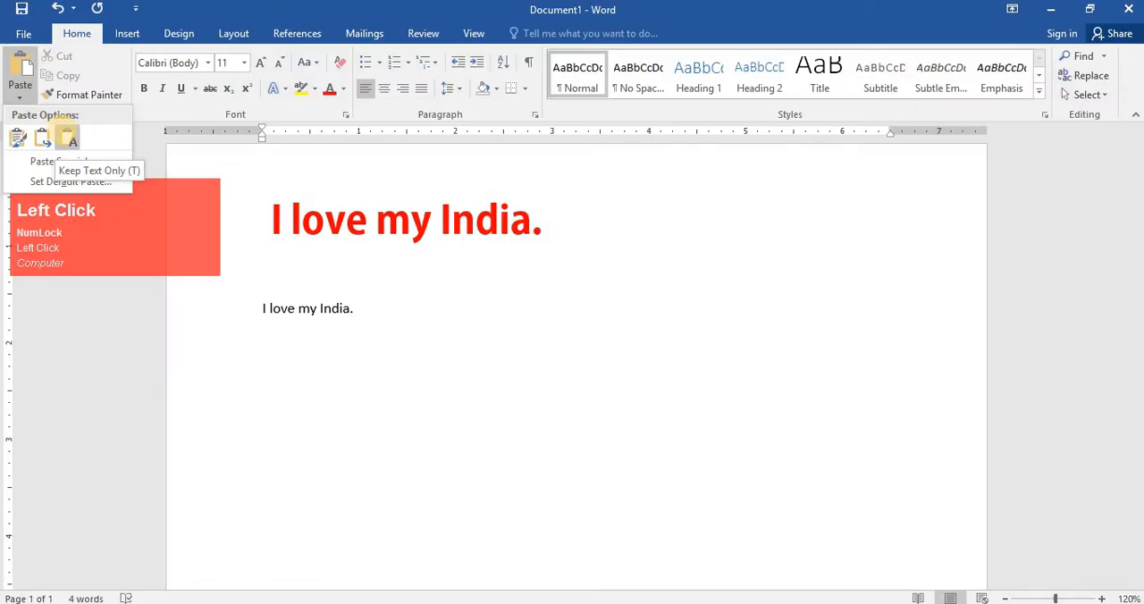
pyautogui.press('F3')
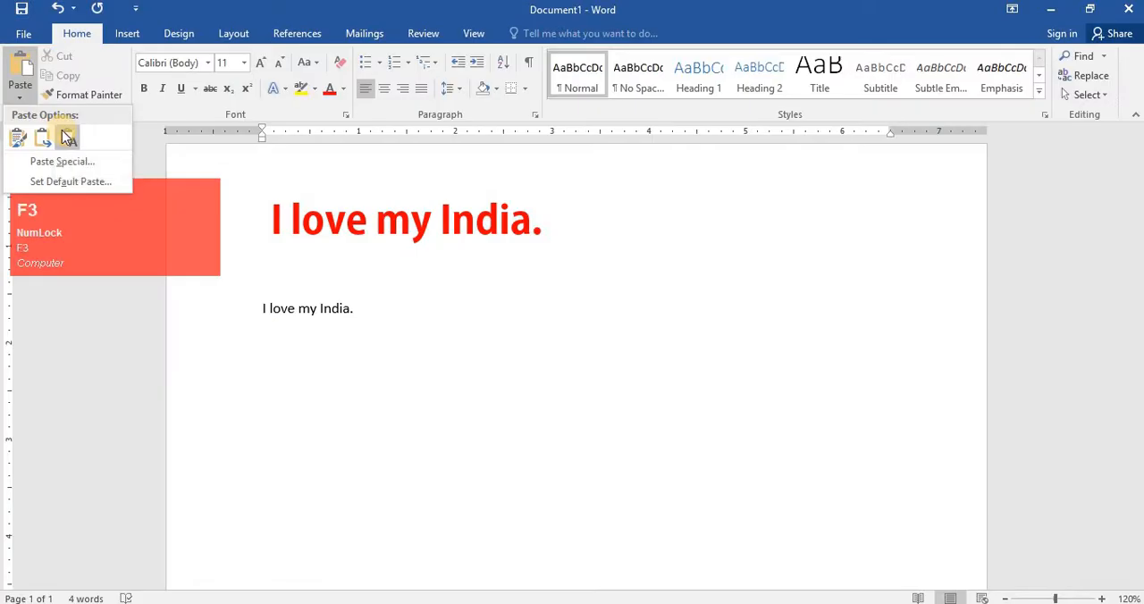
pyautogui.click(68, 138)
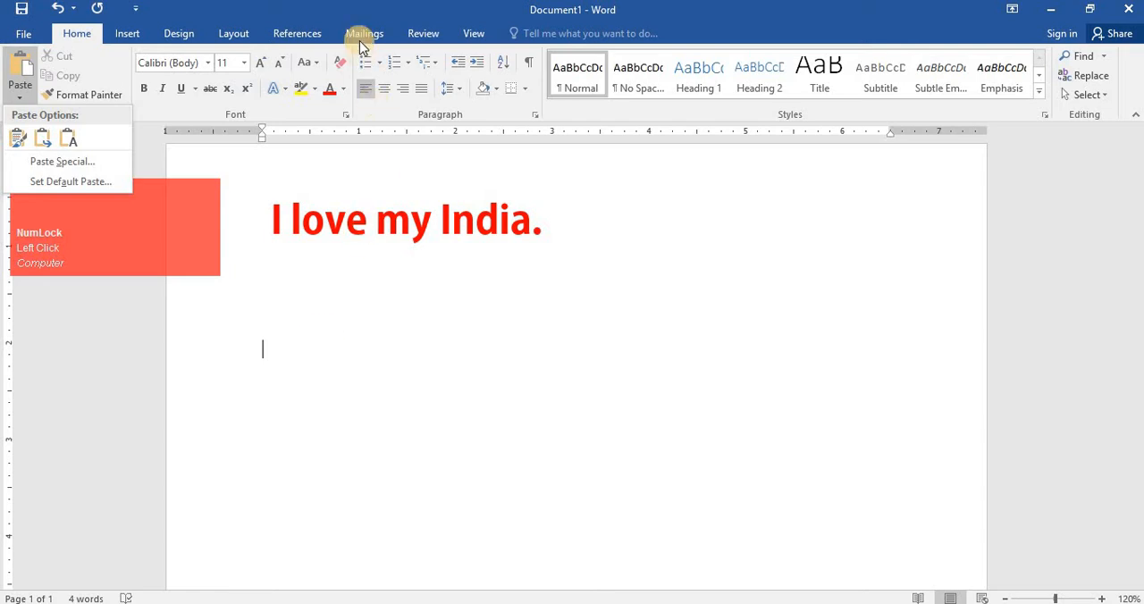
pyautogui.click(339, 64)
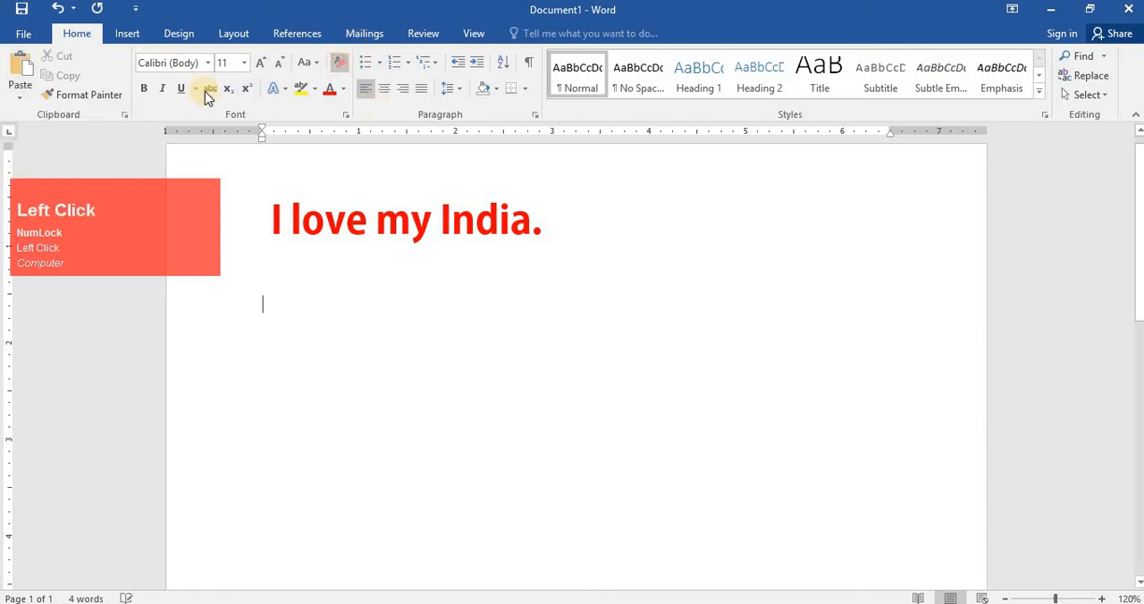
pyautogui.click(19, 89)
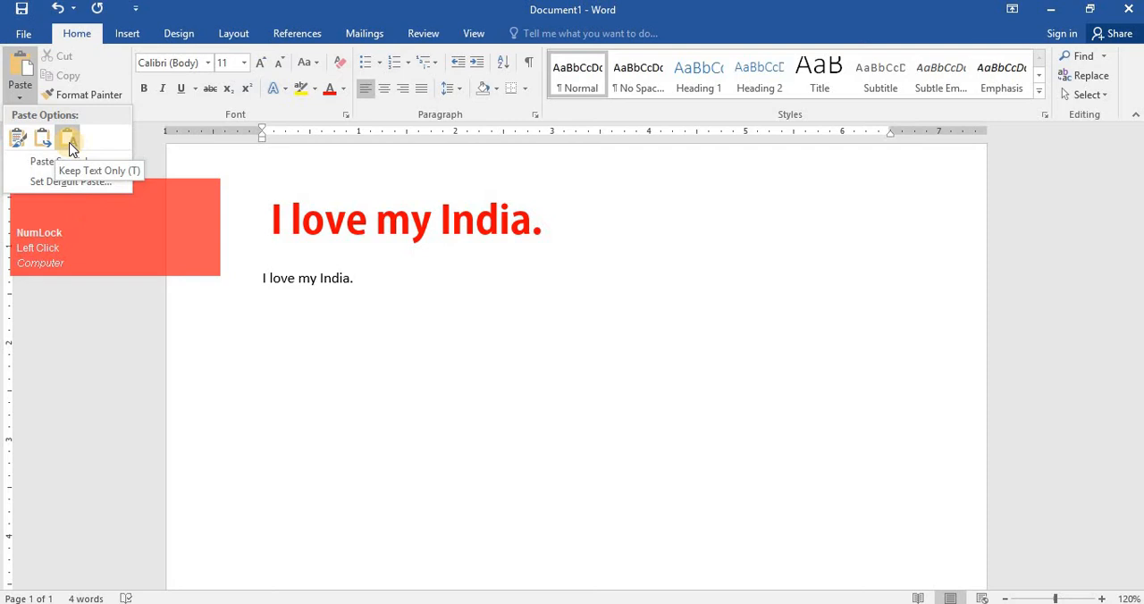
pyautogui.press('F4')
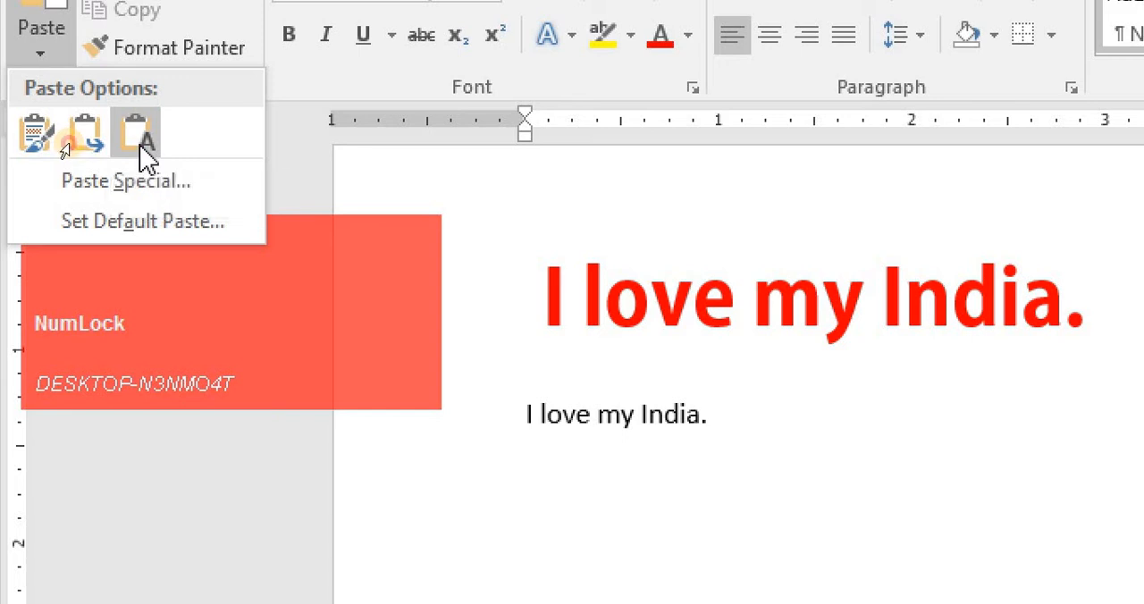
pyautogui.click(143, 143)
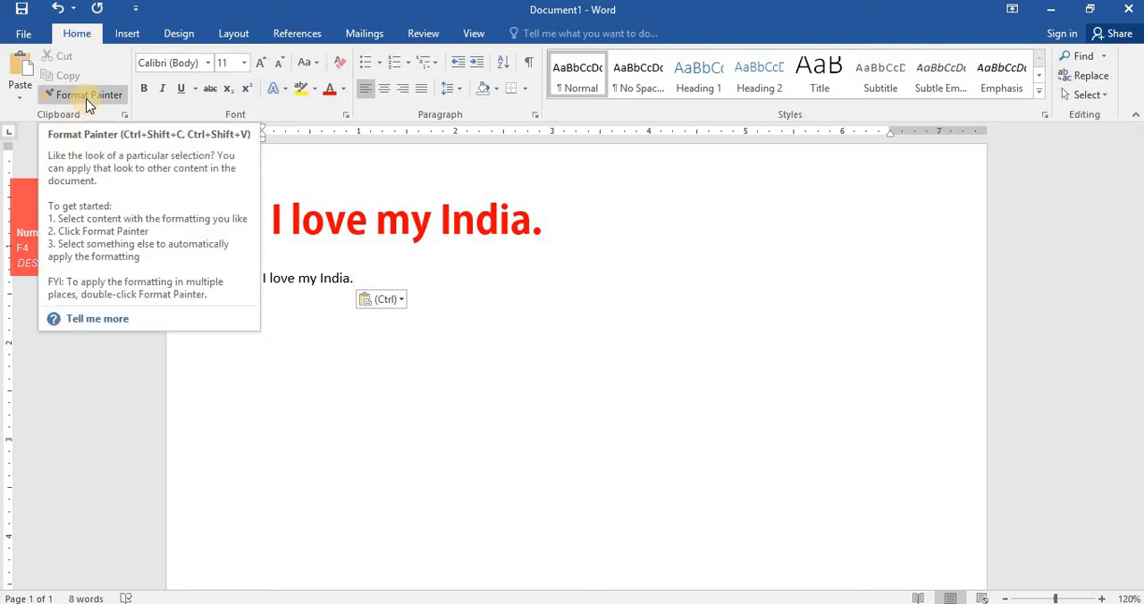
# - Apply the first sentence's formatting to the plain-text sentence with Format Painter
pyautogui.click(86, 99)
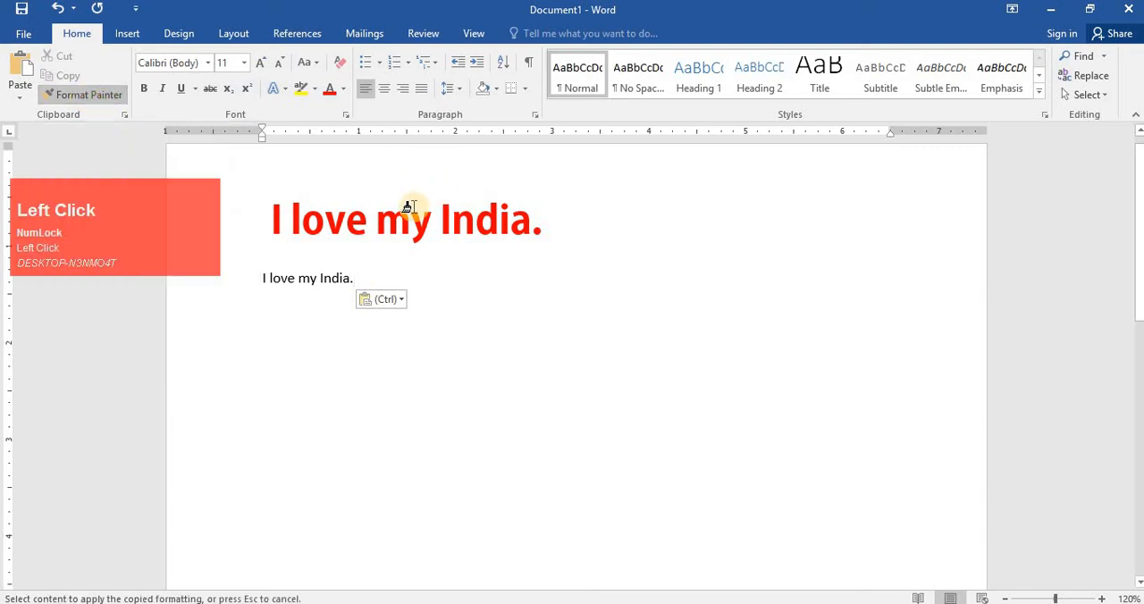
pyautogui.press('Escape')
pyautogui.moveTo(382, 217); pyautogui.dragTo(414, 218)
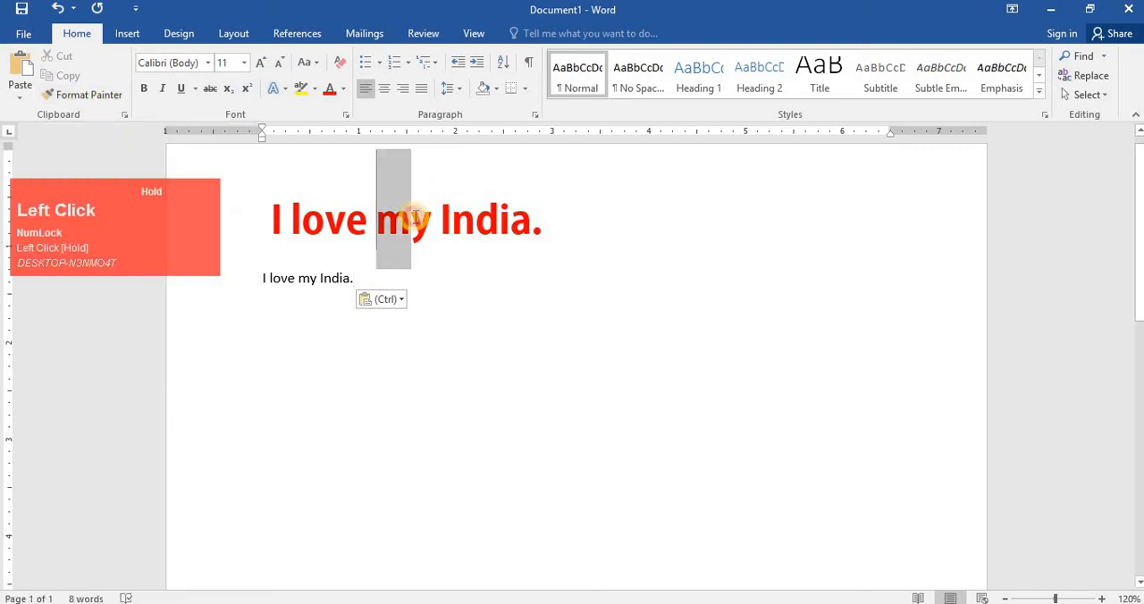
pyautogui.click(79, 95)
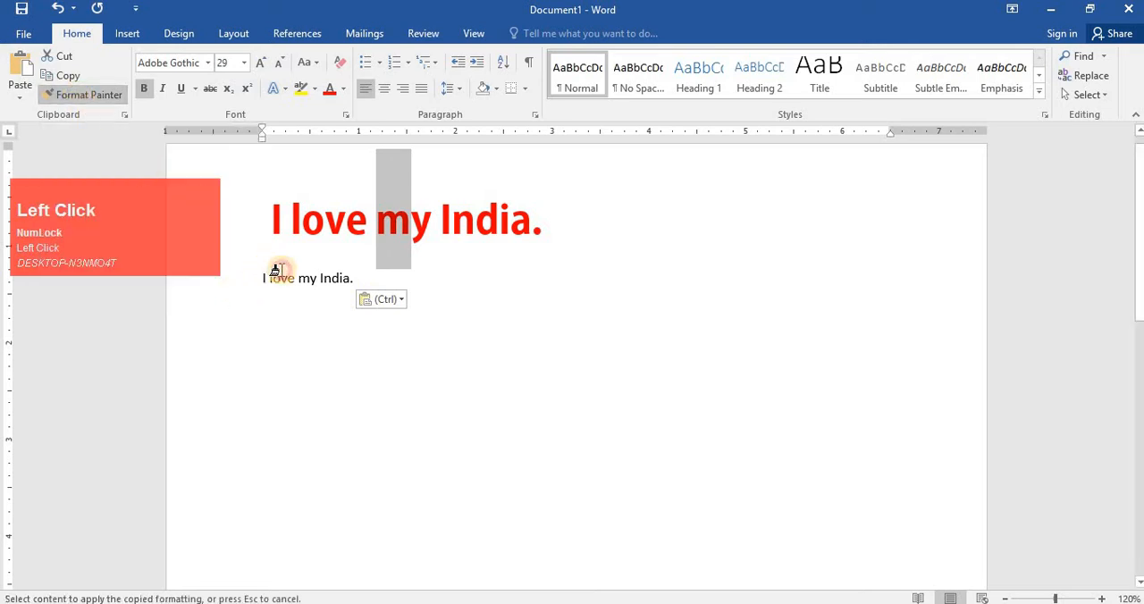
pyautogui.moveTo(272, 265); pyautogui.dragTo(453, 286)
pyautogui.click(470, 335)
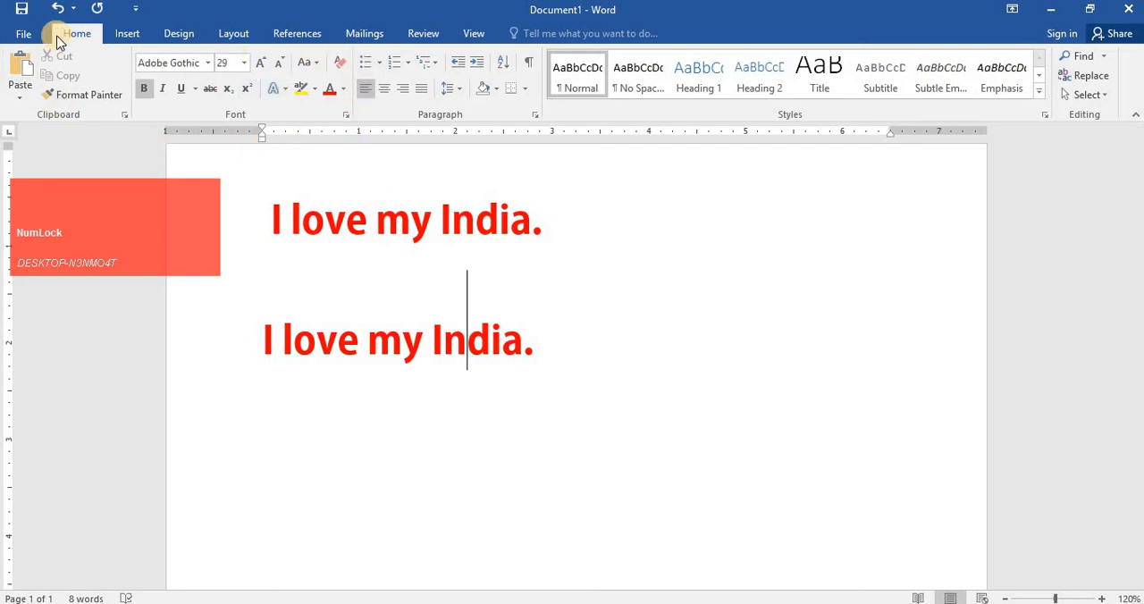
# - Open the Clipboard task pane
pyautogui.click(124, 114)
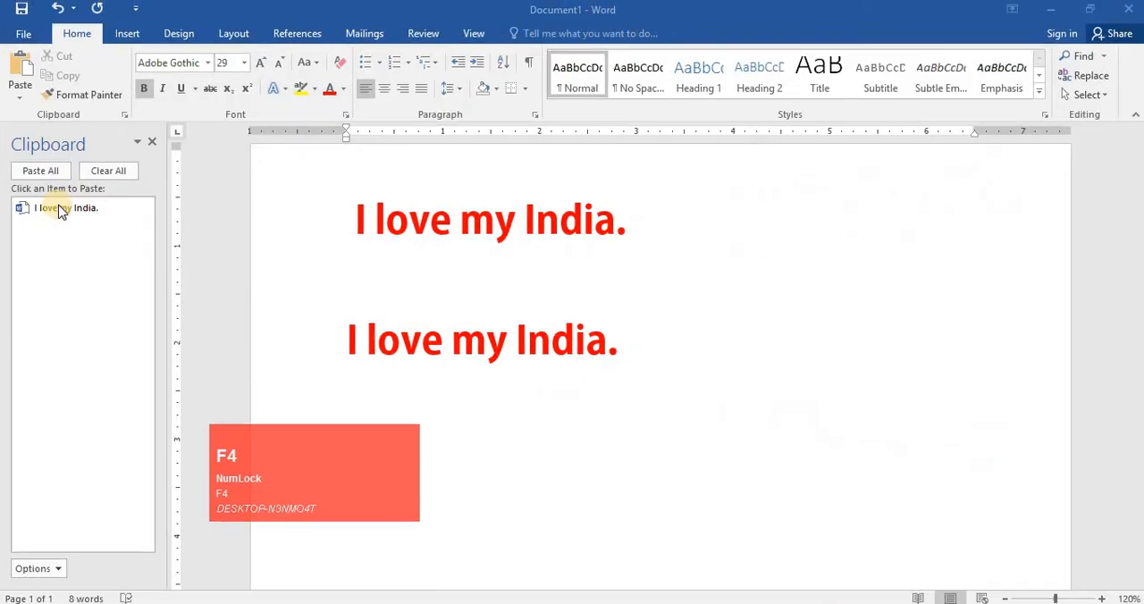
pyautogui.click(387, 209)
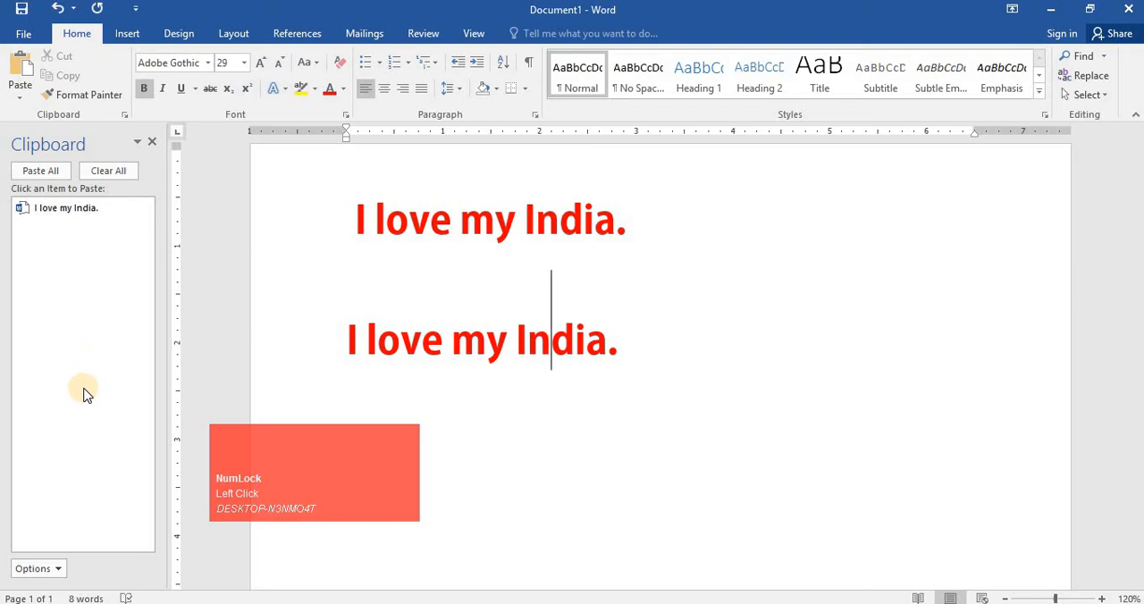
# - Delete both sentences from the document and clear all items from the clipboard
pyautogui.moveTo(682, 376); pyautogui.dragTo(331, 195)
pyautogui.press('Delete')
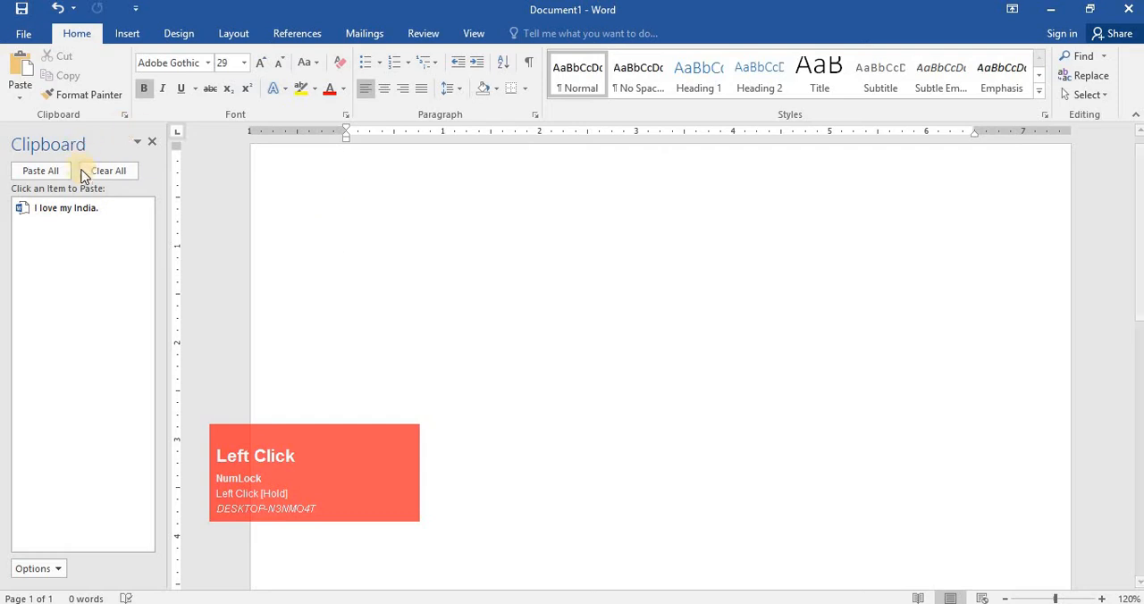
pyautogui.click(83, 172)
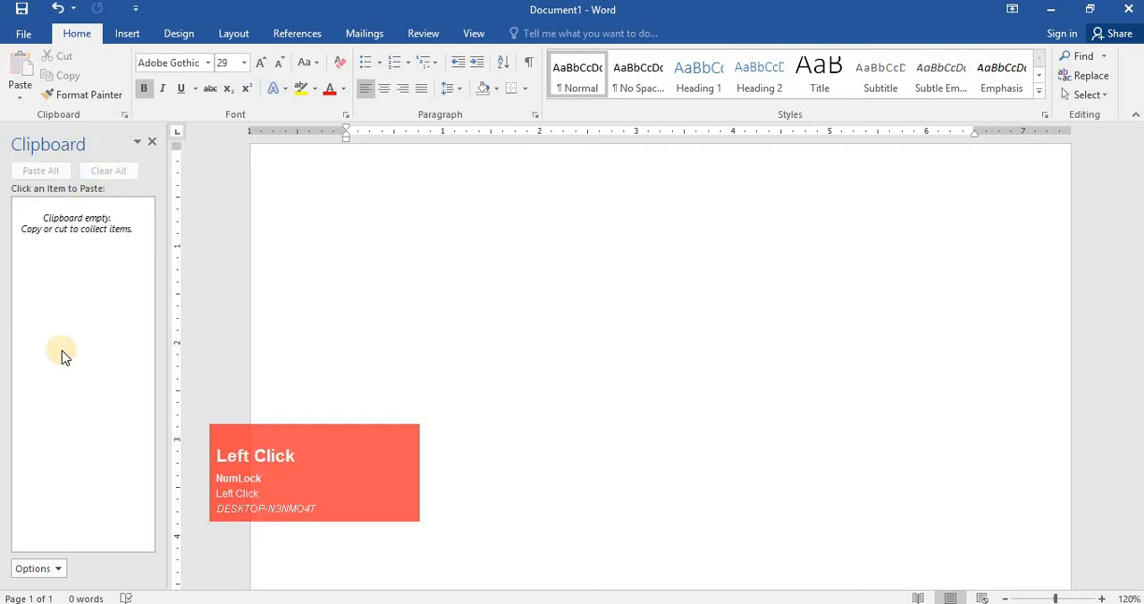
# - Switch to Chrome and open a new tab
pyautogui.click(515, 603)
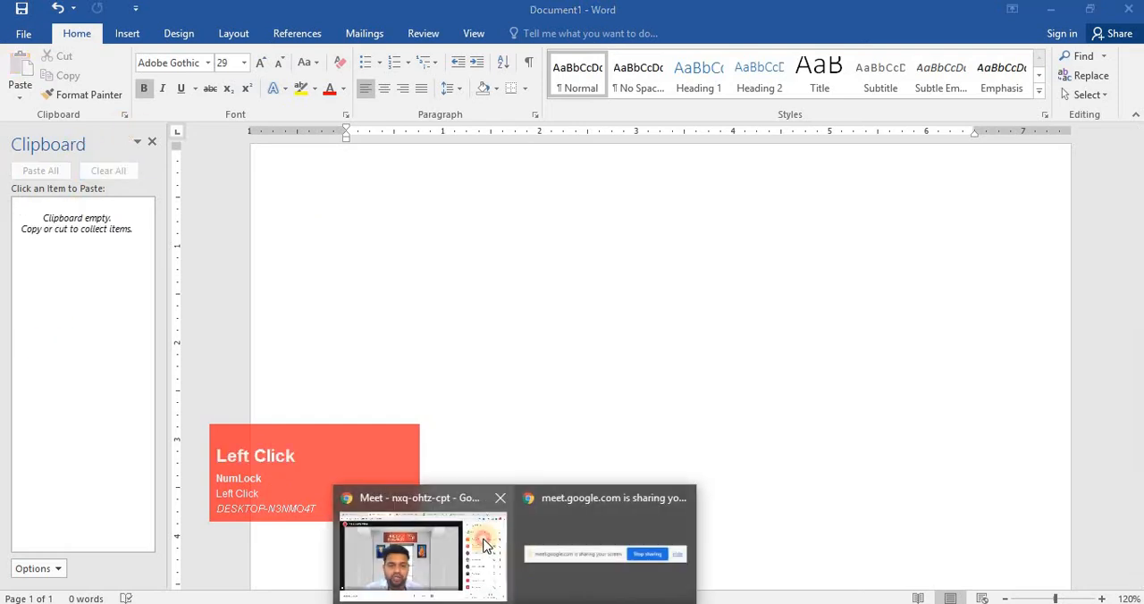
pyautogui.click(483, 546)
pyautogui.click(949, 10)
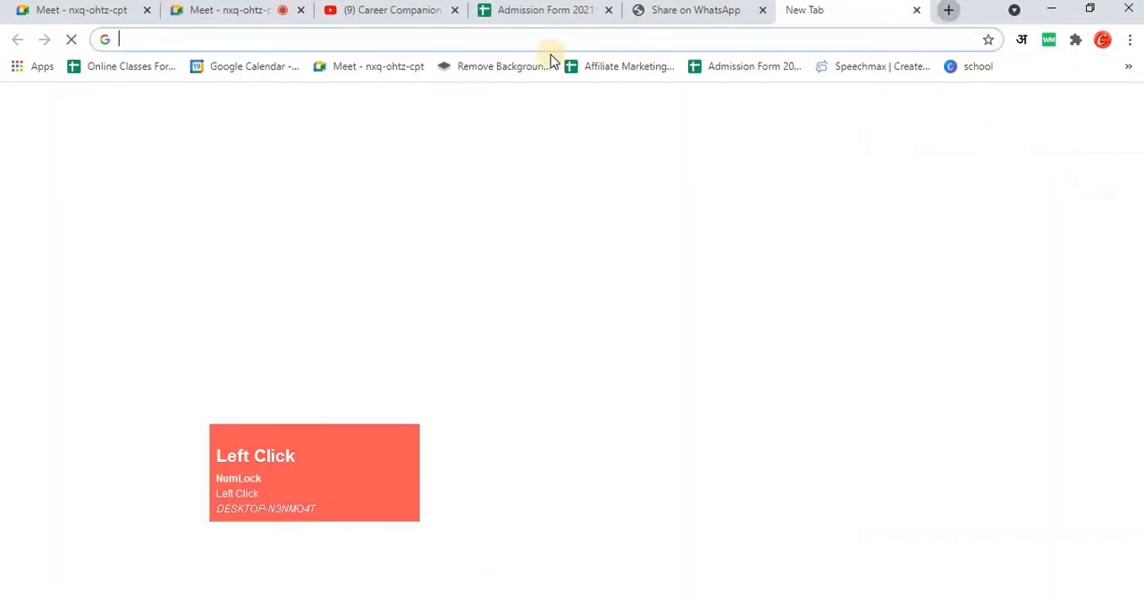
# - Search Google for kkr vs rcb using the address bar suggestions
pyautogui.click(537, 36)
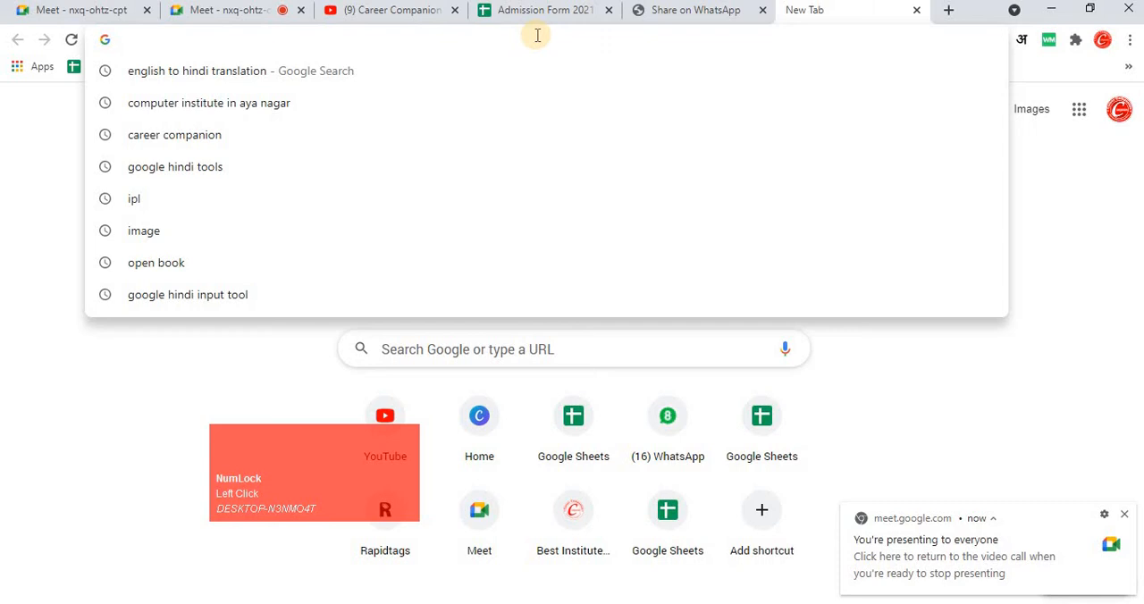
pyautogui.write('I')
pyautogui.press('BackSpace')
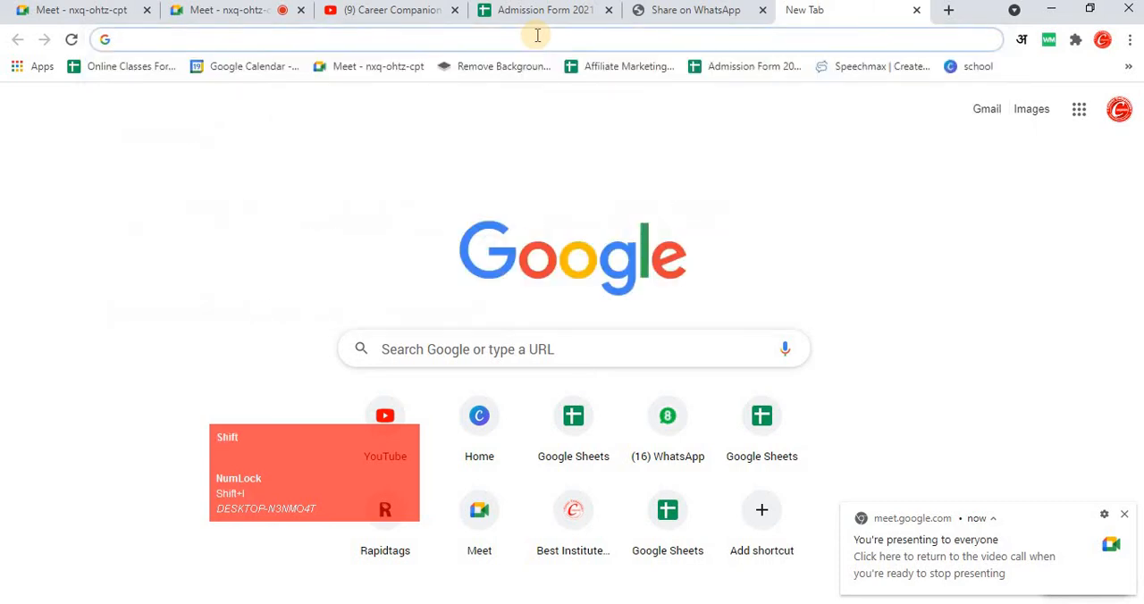
pyautogui.write('About K')
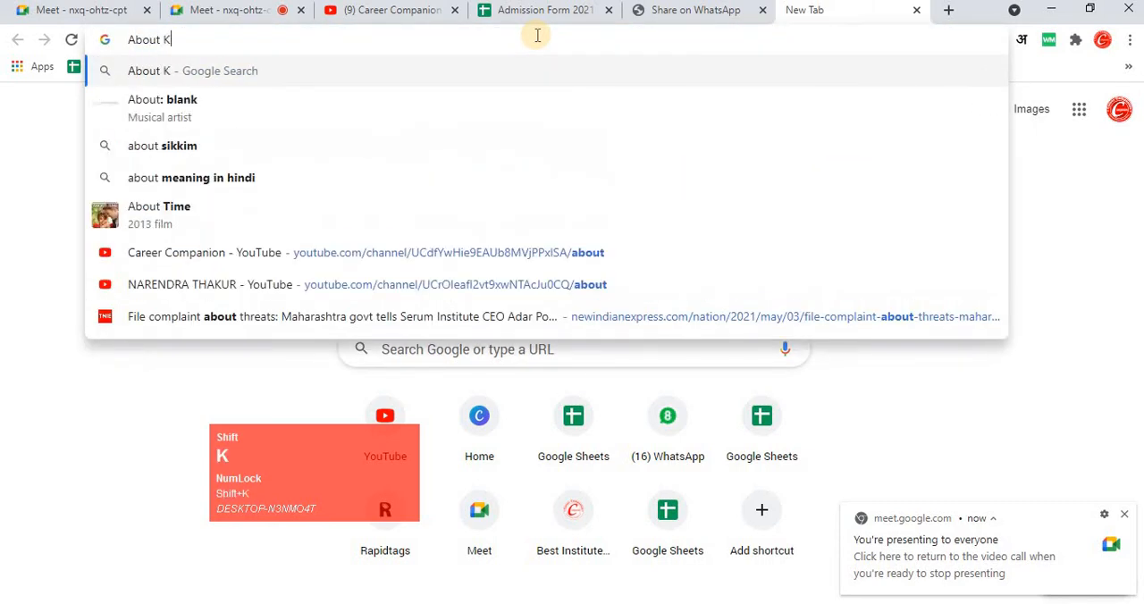
pyautogui.press('BackSpace')
pyautogui.press('BackSpace')
pyautogui.press('BackSpace')
pyautogui.press('BackSpace')
pyautogui.press('BackSpace')
pyautogui.press('BackSpace')
pyautogui.press('BackSpace')
pyautogui.write('kk')
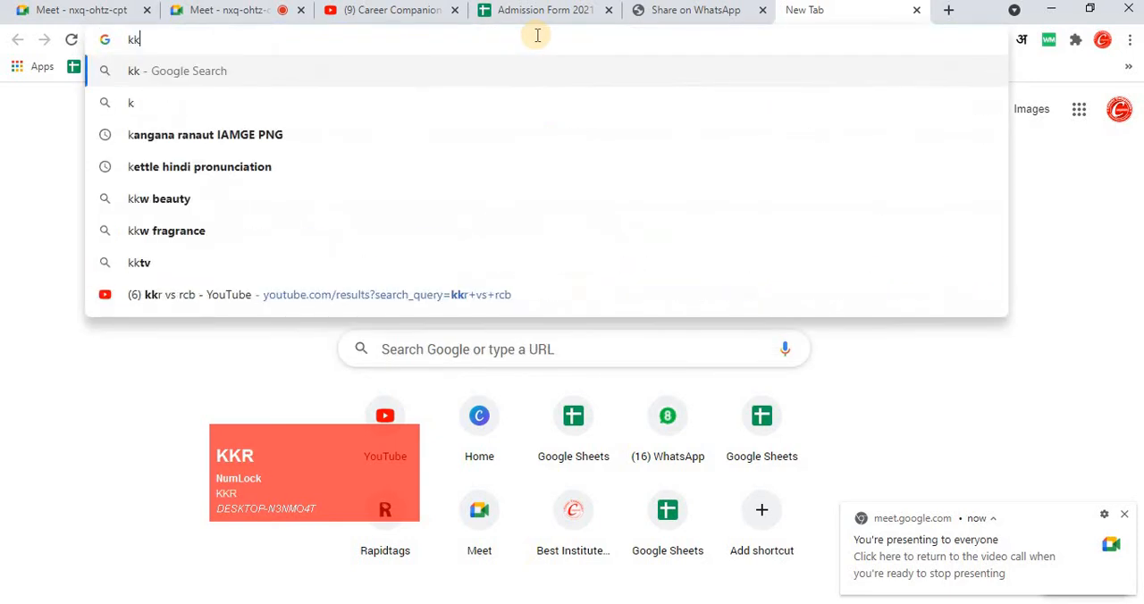
pyautogui.write('r')
pyautogui.press('Down')
pyautogui.press('Down')
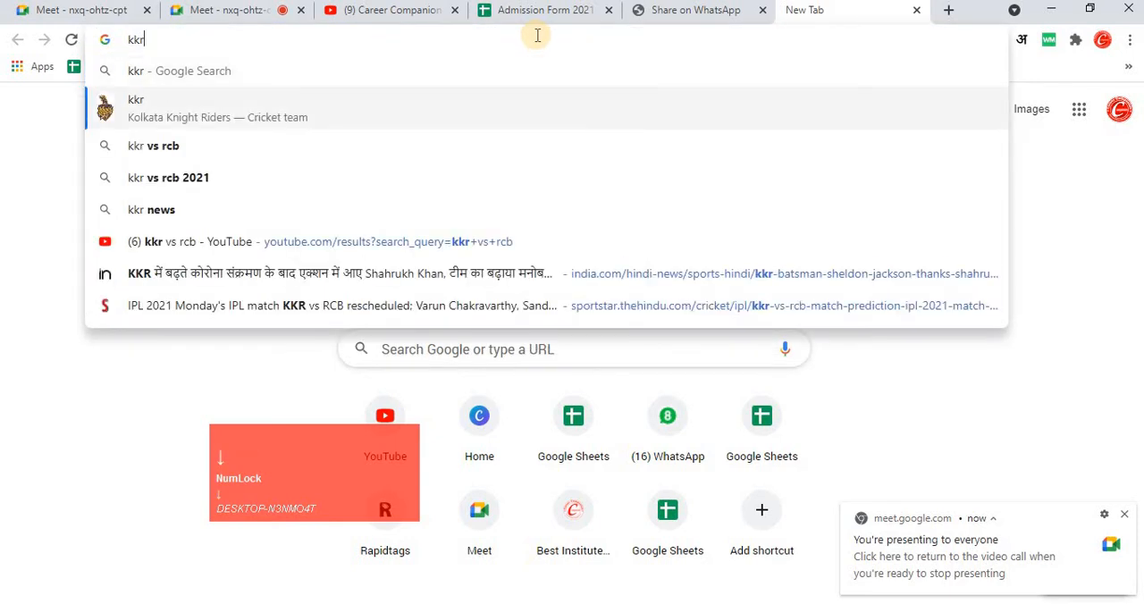
pyautogui.press('Return')
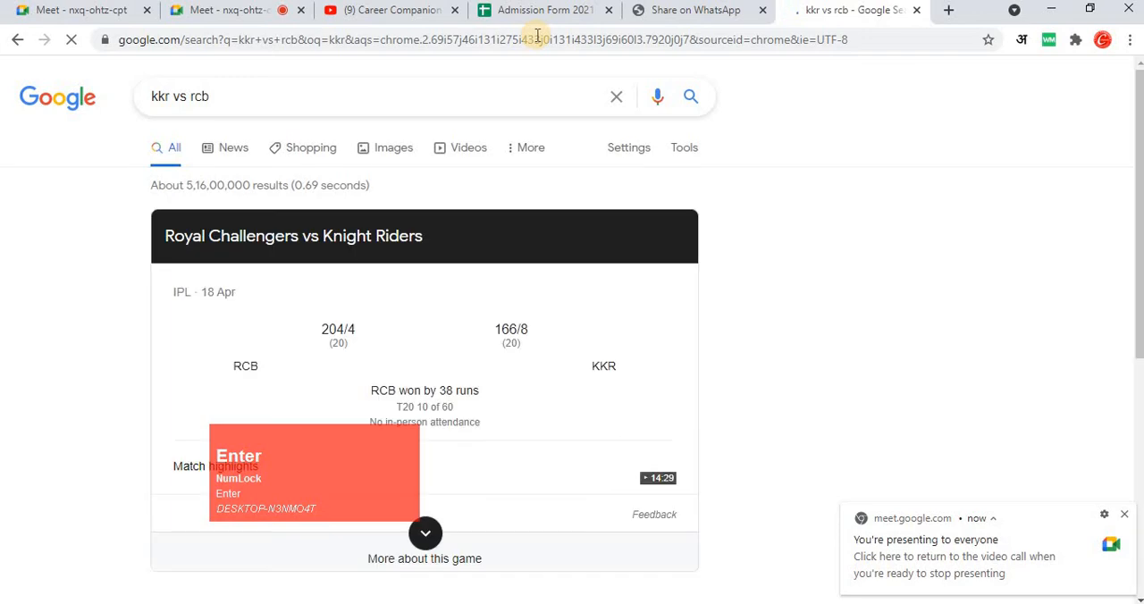
pyautogui.click(53, 440)
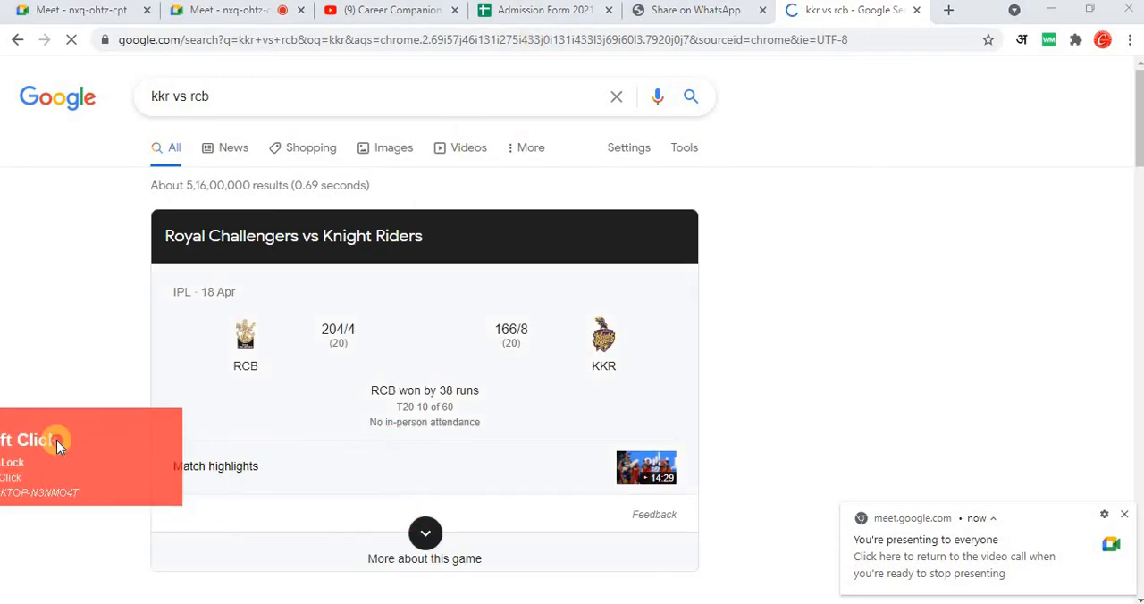
# - Scroll through the search results and copy 'ier League' and then 'between' from the Times of India snippet
pyautogui.scroll(-6, 473, 388)
pyautogui.scroll(-4, 473, 388)
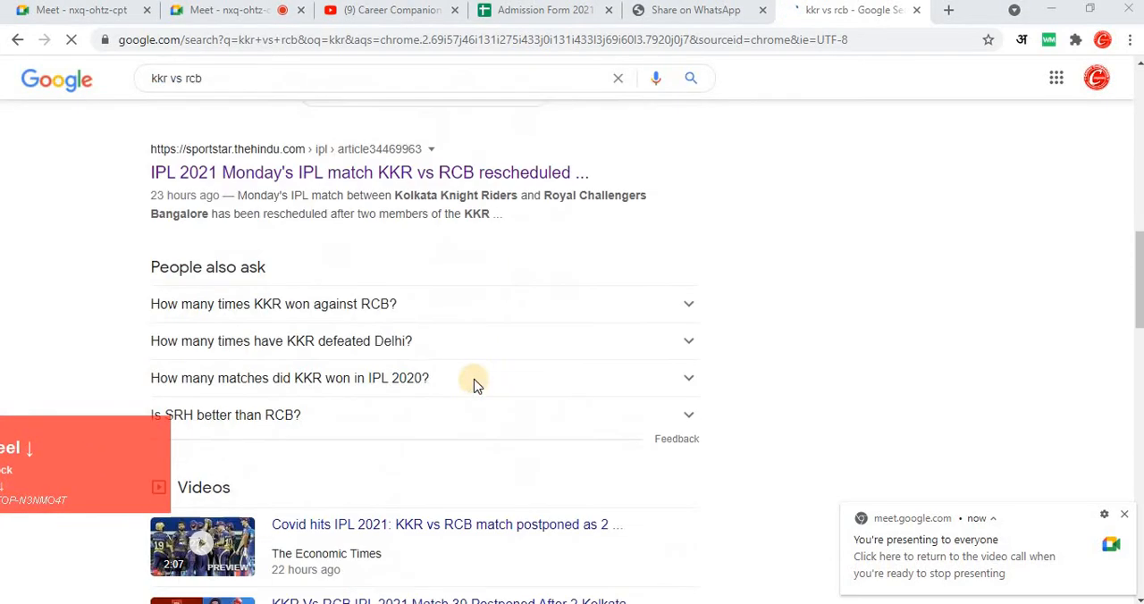
pyautogui.scroll(-3, 211, 243)
pyautogui.scroll(-7, 214, 243)
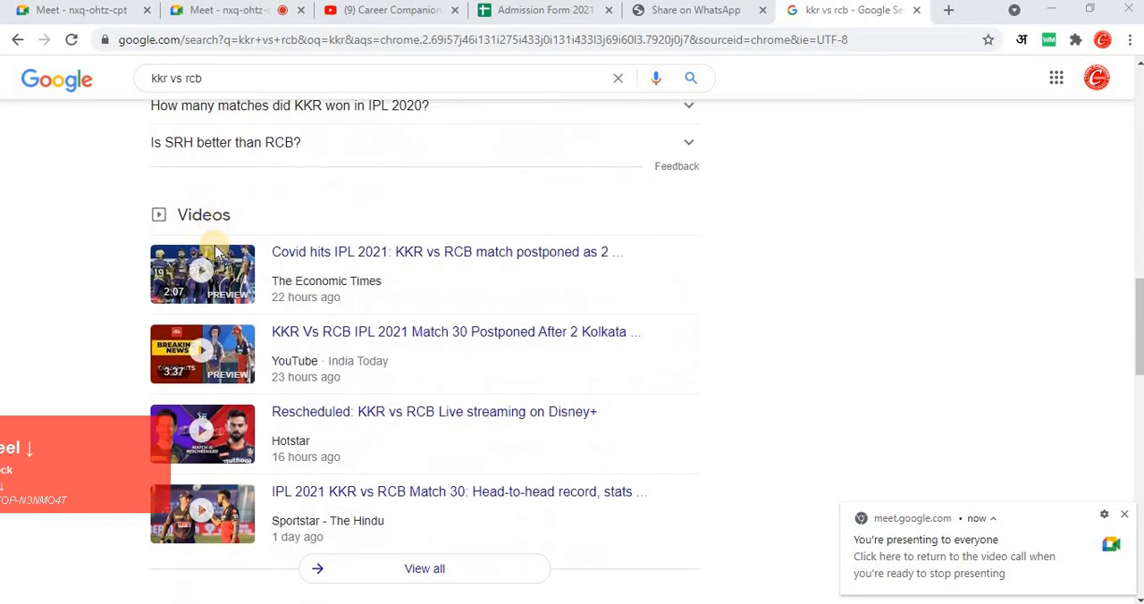
pyautogui.scroll(3, 163, 250)
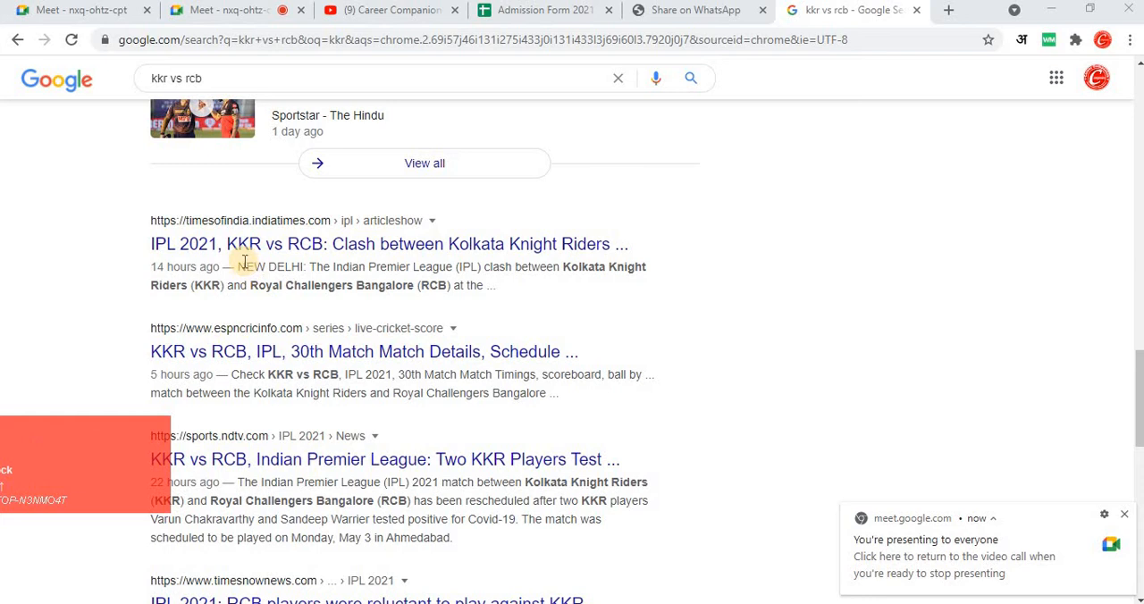
pyautogui.moveTo(239, 263); pyautogui.dragTo(340, 275)
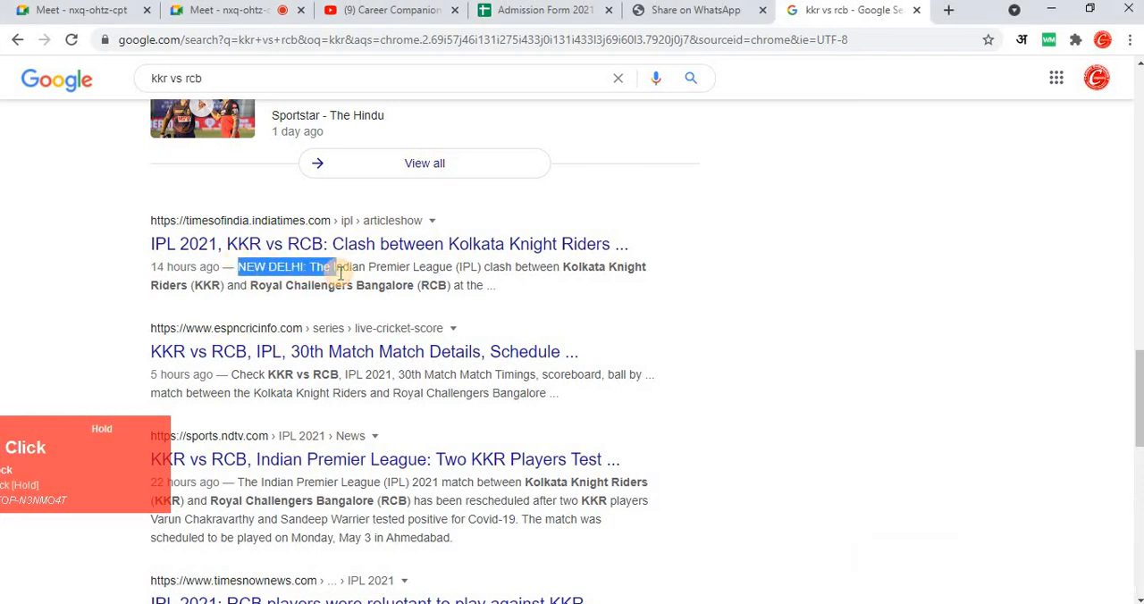
pyautogui.moveTo(142, 444); pyautogui.dragTo(289, 396)
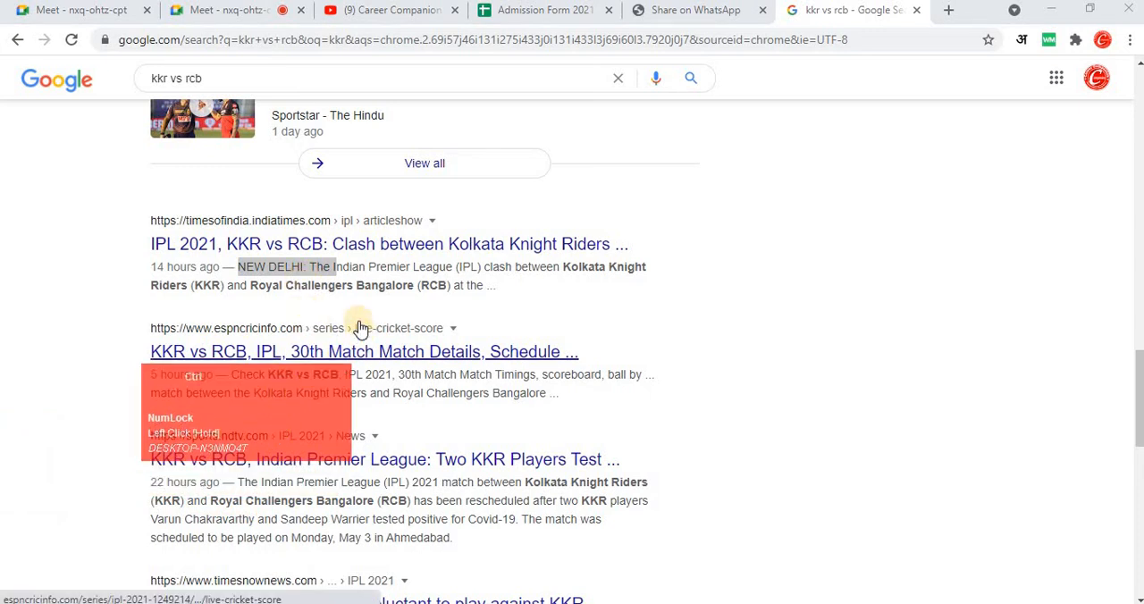
pyautogui.moveTo(396, 267); pyautogui.dragTo(455, 266)
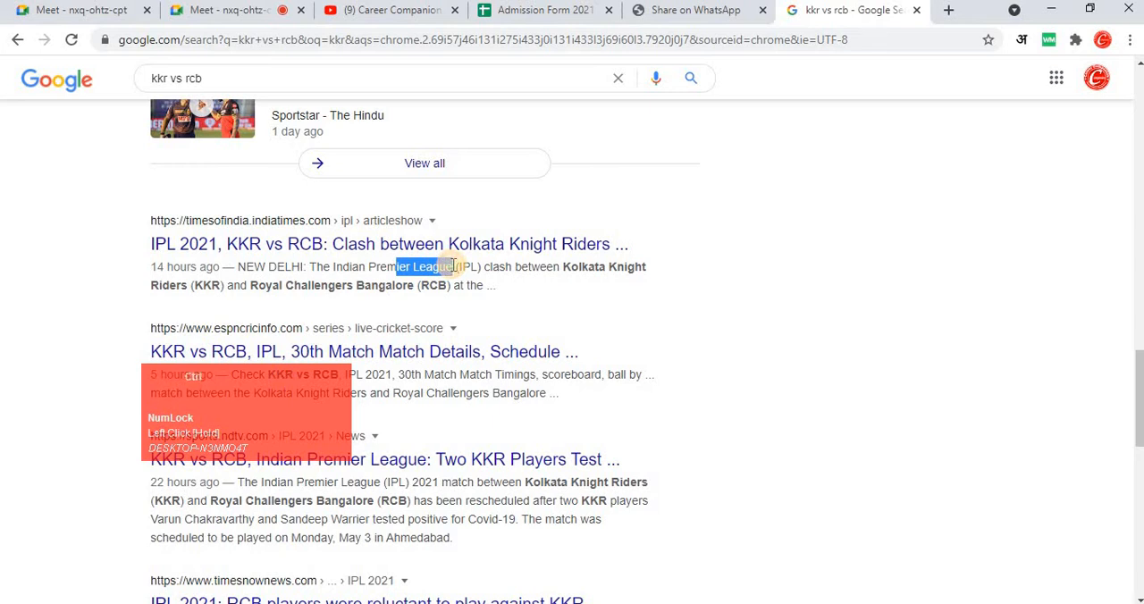
pyautogui.hotkey('ctrl', 'c')
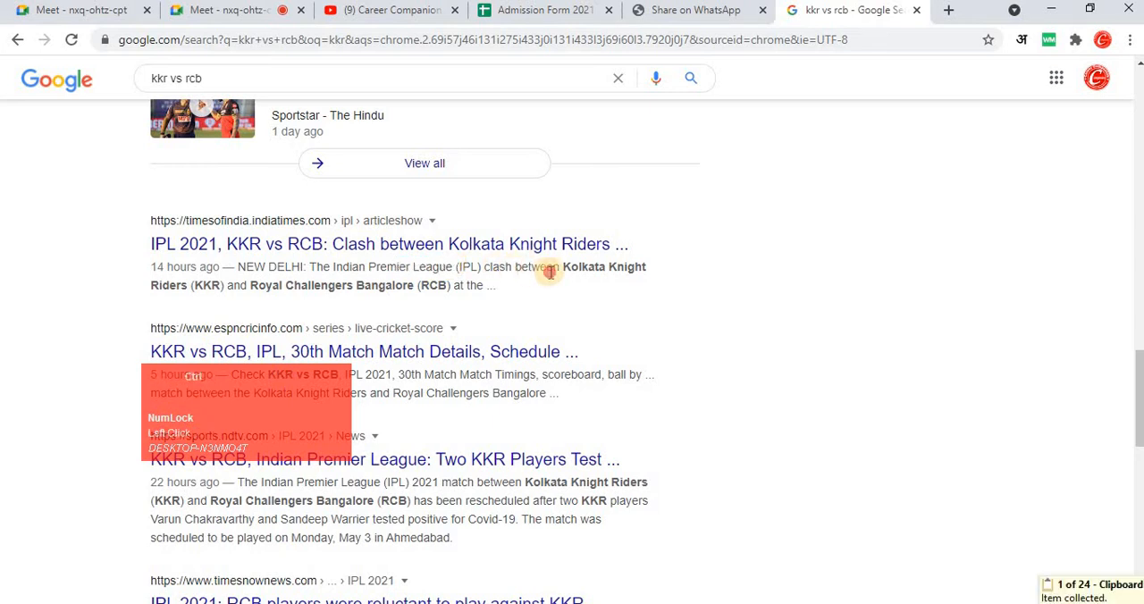
pyautogui.doubleClick(536, 266)
pyautogui.hotkey('ctrl', 'c')
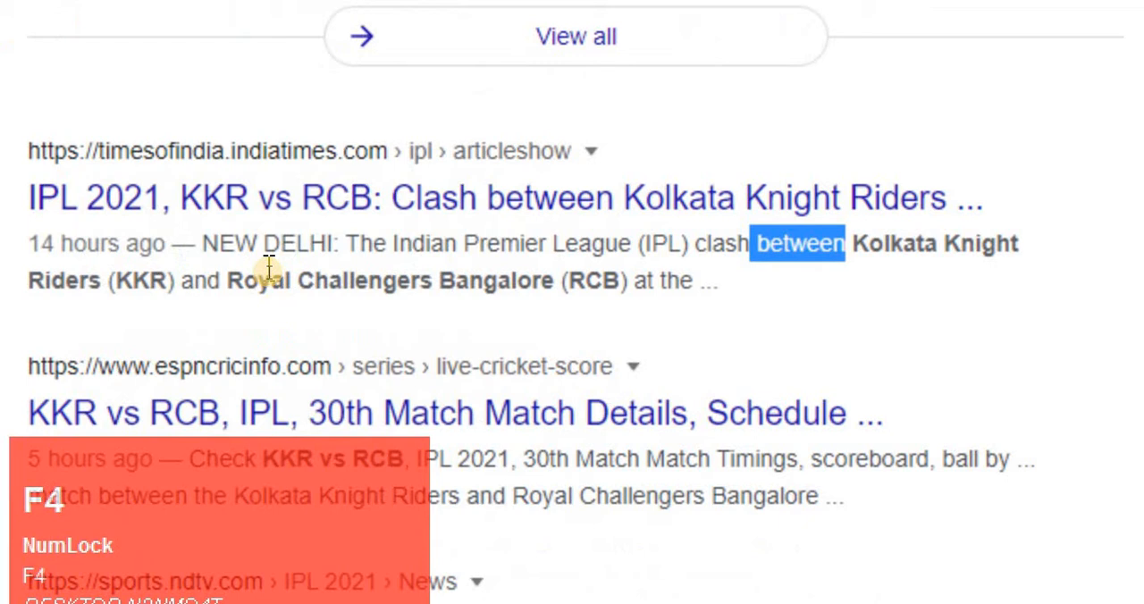
# - Copy the Times of India result block from its address line through '14 hours ago — NEW'
pyautogui.click(631, 290)
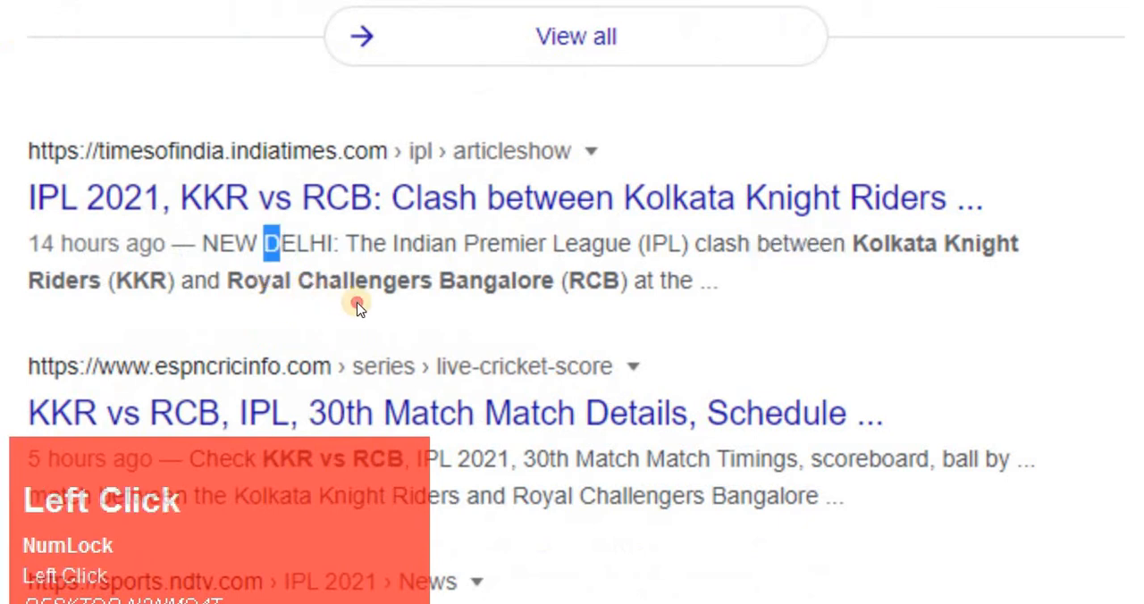
pyautogui.moveTo(356, 307); pyautogui.dragTo(400, 258)
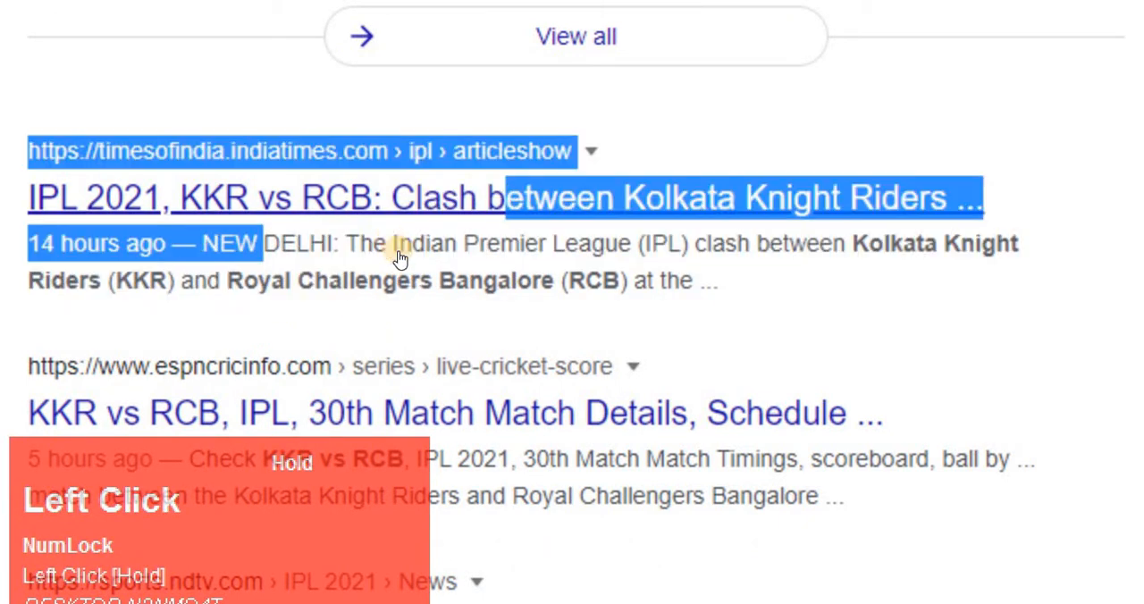
pyautogui.hotkey('ctrl', 'c')
# - Copy the 'reports, the Virat Kohli-led Royal Challengers Bangalore…' snippet from the Times Now result
pyautogui.click(401, 321)
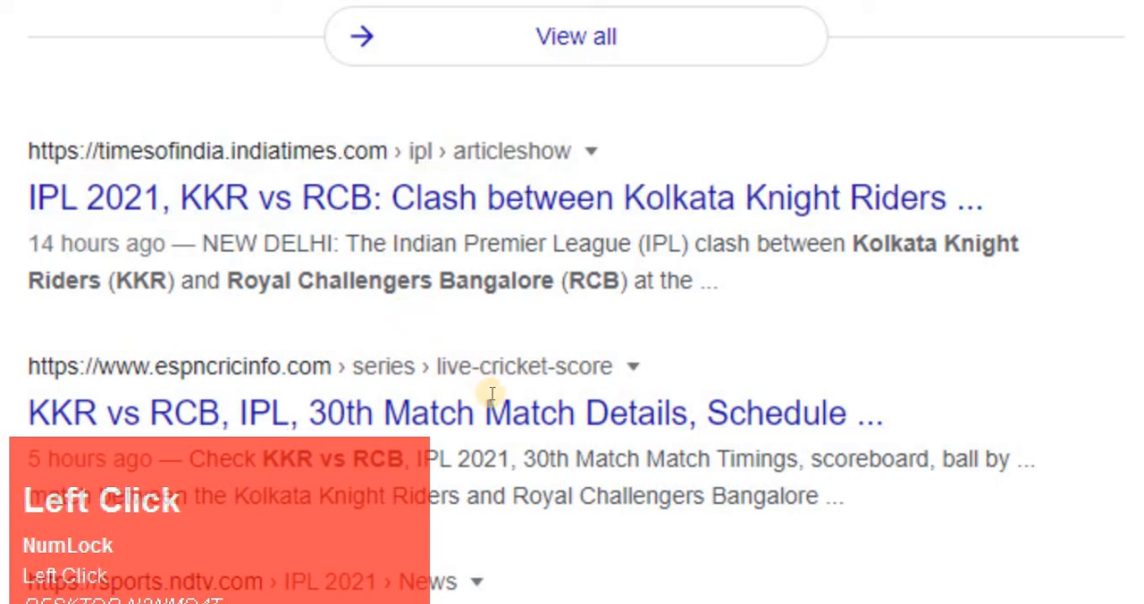
pyautogui.scroll(-8, 492, 393)
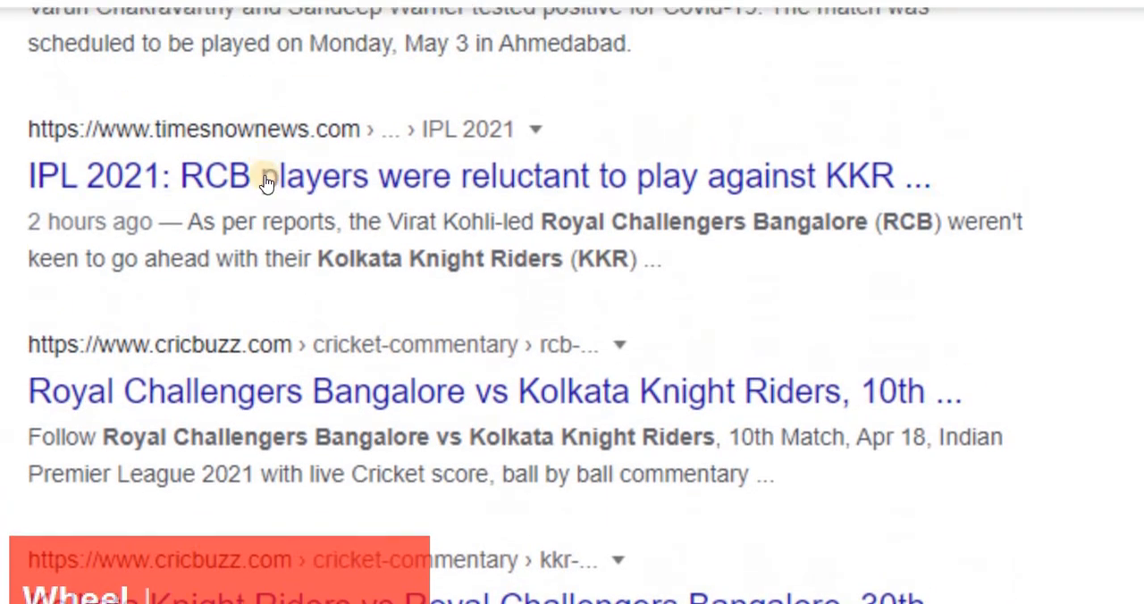
pyautogui.moveTo(289, 222); pyautogui.dragTo(298, 226)
pyautogui.hotkey('ctrl', 'c')
# - Copy the text from 'rs vs Royal Challengers Bangalore, 30th Match' through the following snippet on the Cricbuzz results
pyautogui.scroll(-4, 313, 288)
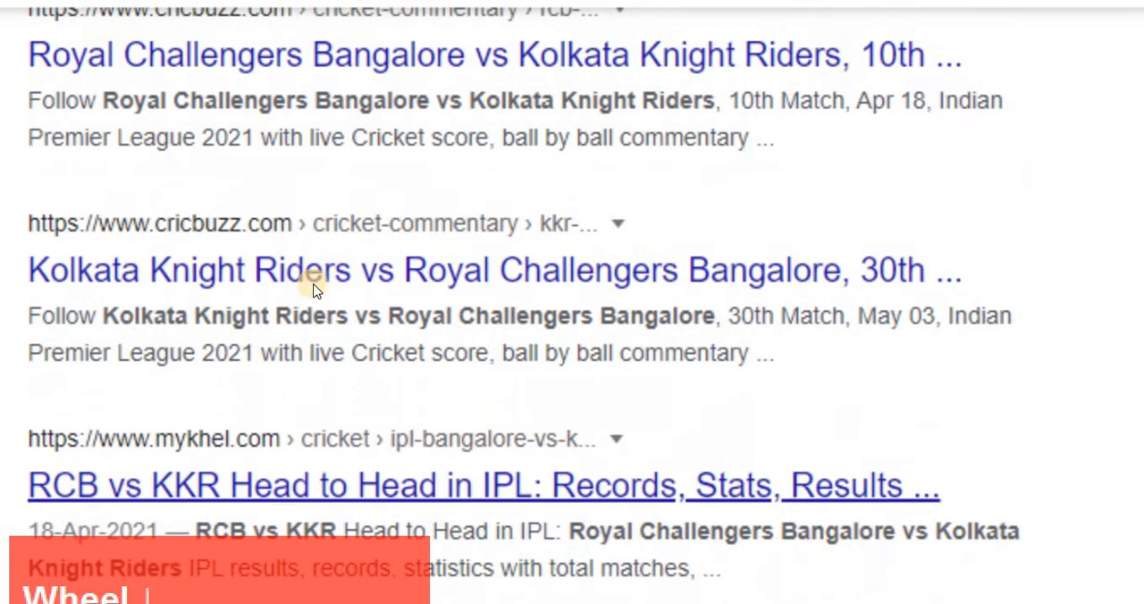
pyautogui.moveTo(318, 286); pyautogui.dragTo(374, 352)
pyautogui.hotkey('ctrl', 'c')
pyautogui.click(310, 270)
pyautogui.hotkey('ctrl', 'c')
# - Copy the text from 'cords, statistics with total matches' through the 'Related searches' heading
pyautogui.scroll(-5, 319, 286)
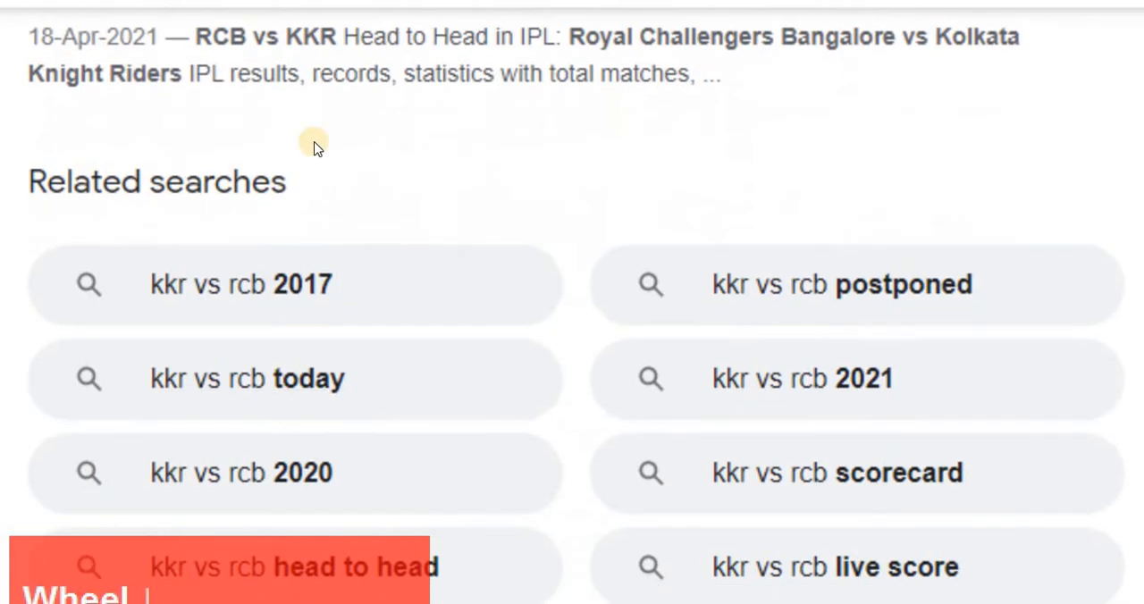
pyautogui.scroll(2, 310, 129)
pyautogui.moveTo(334, 252); pyautogui.dragTo(383, 252)
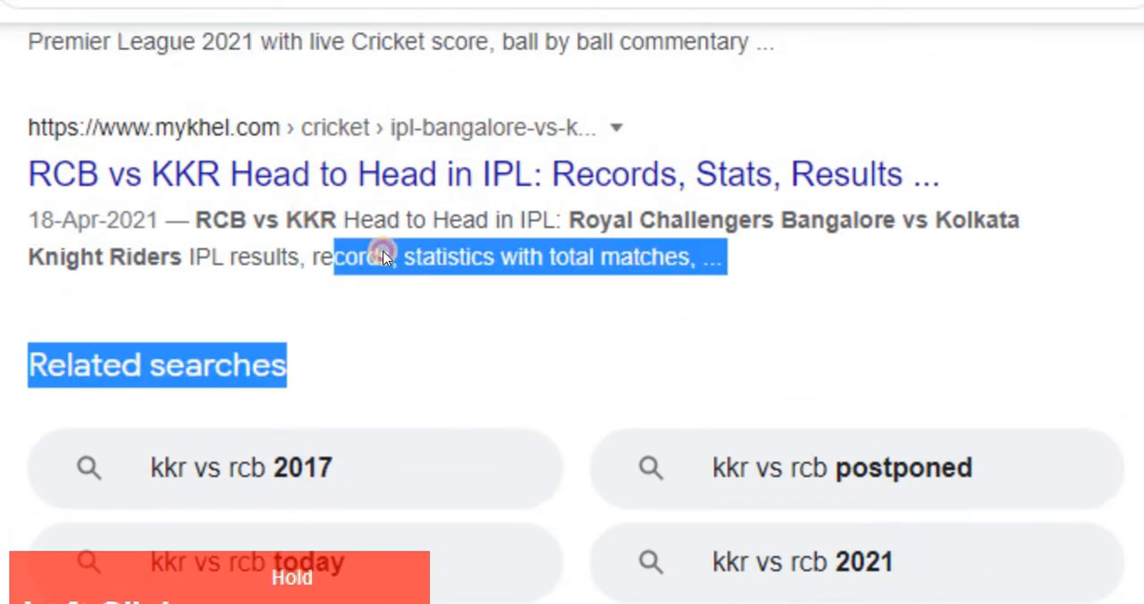
pyautogui.hotkey('ctrl', 'c')
# - Switch back to the Word document
pyautogui.scroll(-5, 403, 260)
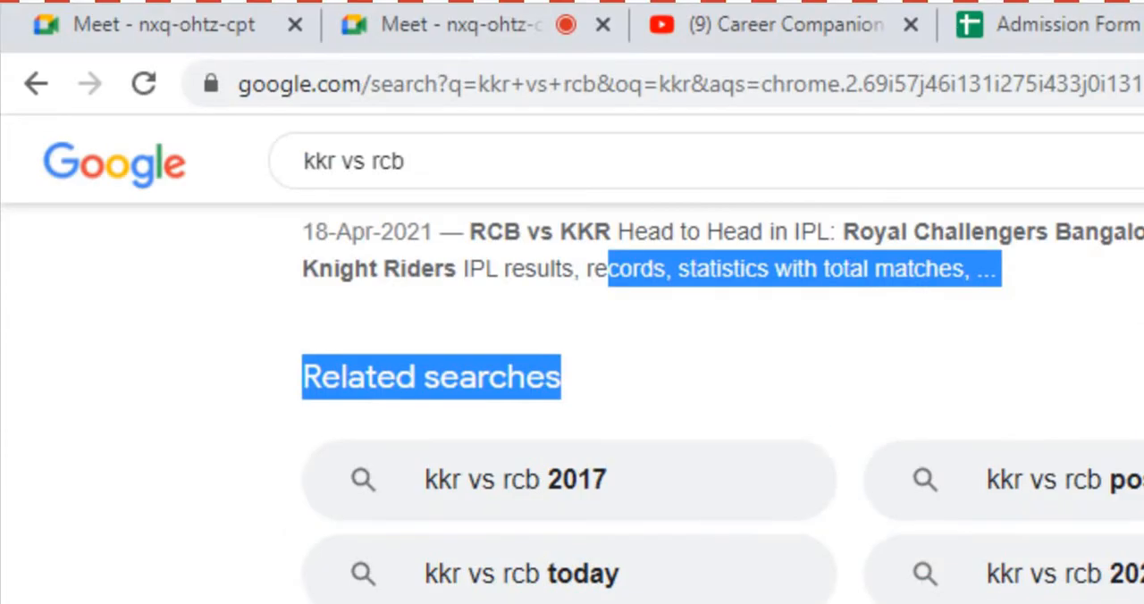
pyautogui.press('F4')
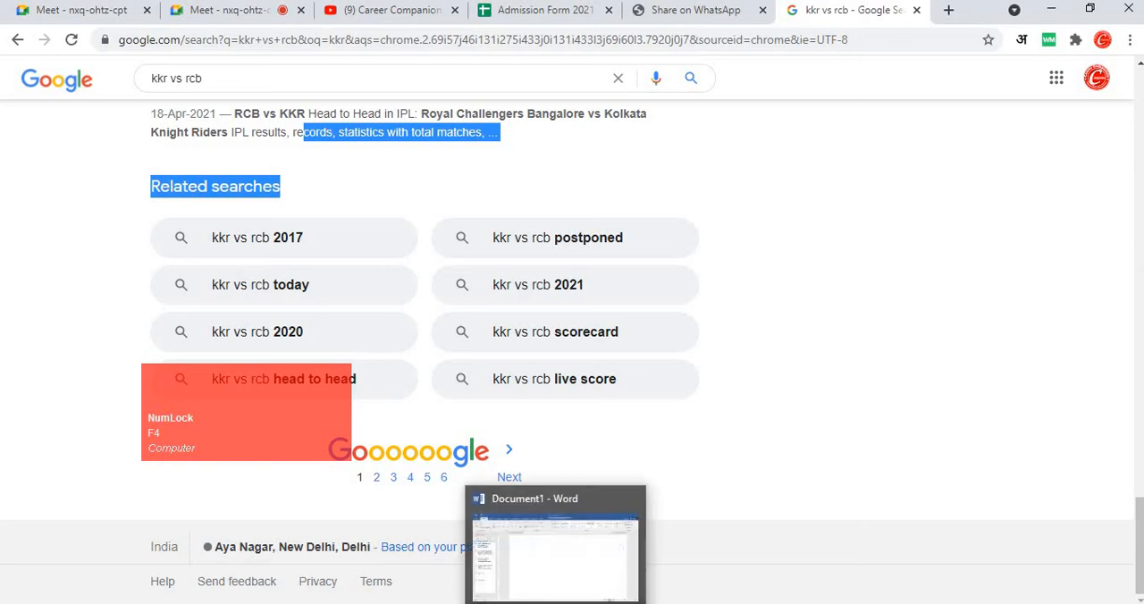
pyautogui.click(485, 505)
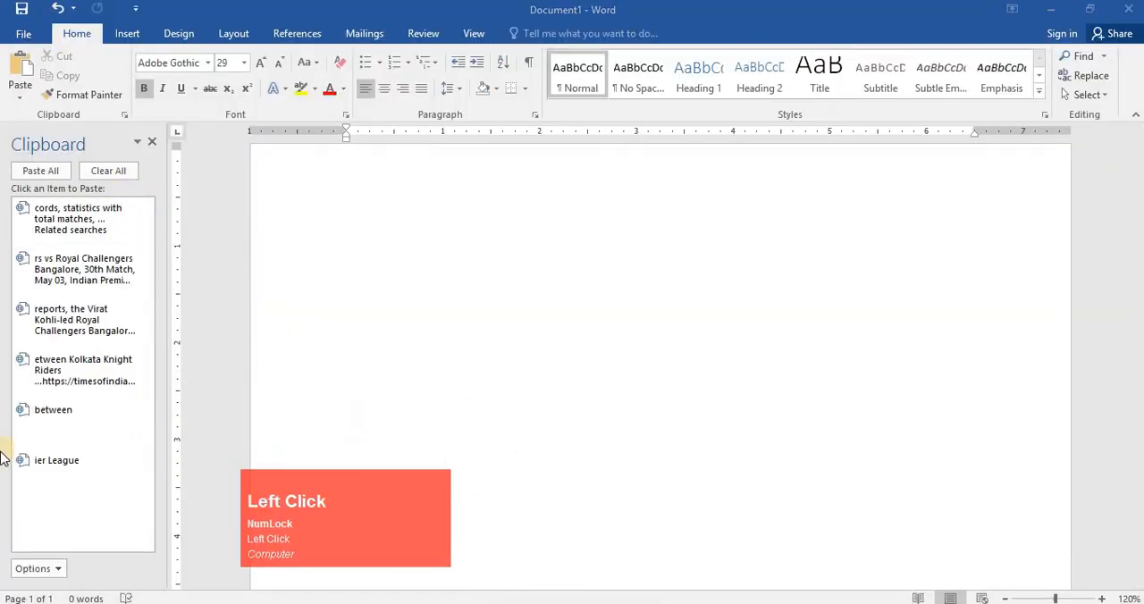
# - Paste each of the six collected items from the Clipboard pane into the document one by one
pyautogui.press('F4')
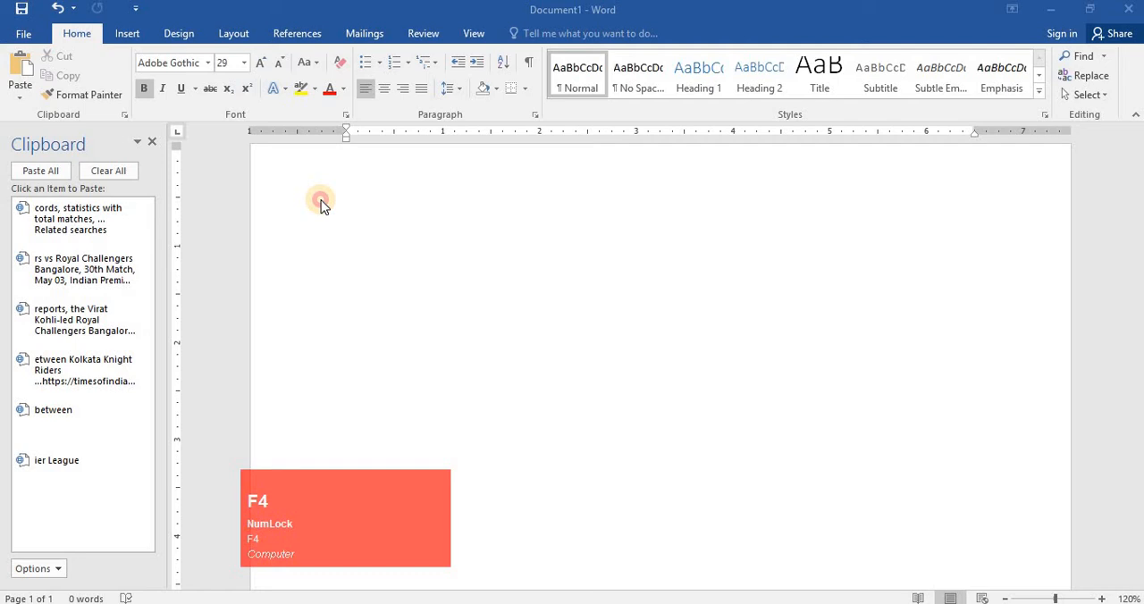
pyautogui.click(633, 171)
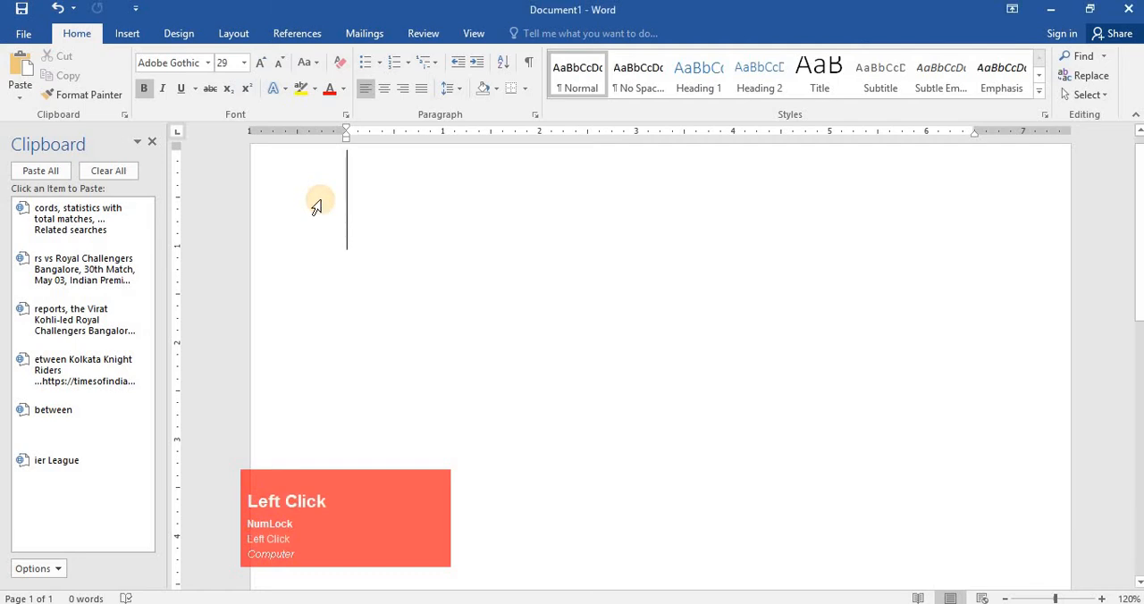
pyautogui.scroll(2, 223, 230)
pyautogui.click(265, 422)
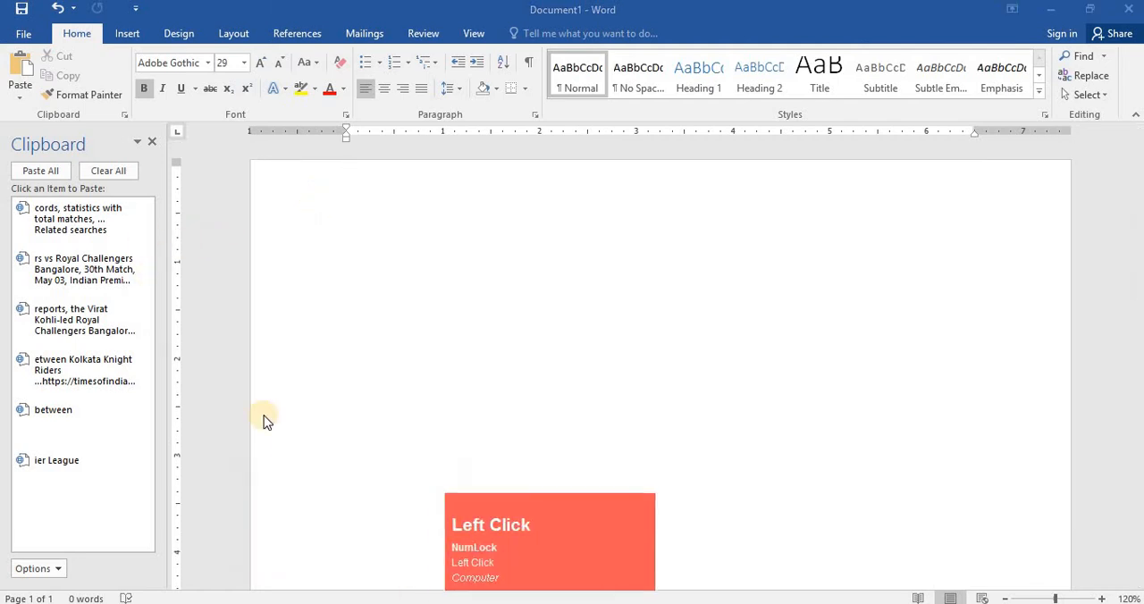
pyautogui.click(77, 225)
pyautogui.click(68, 280)
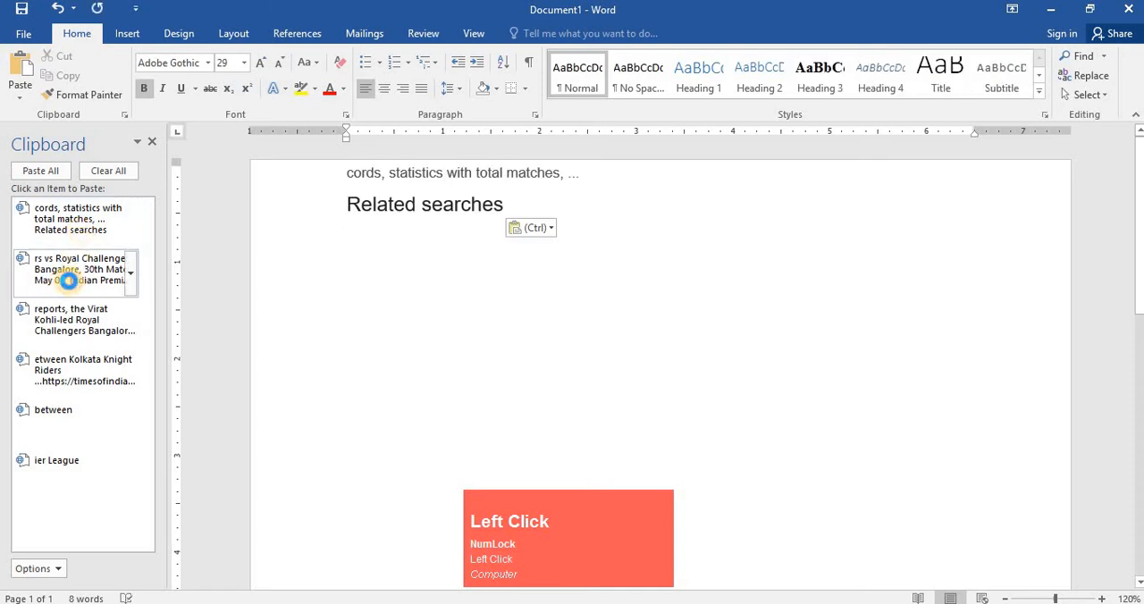
pyautogui.click(68, 324)
pyautogui.click(68, 390)
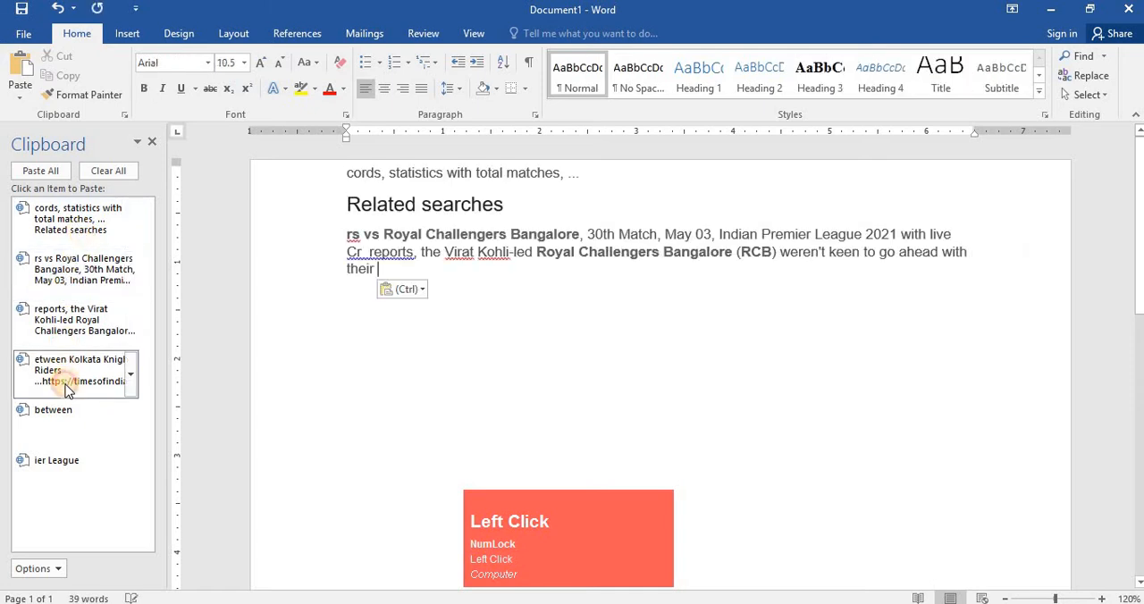
pyautogui.click(53, 410)
pyautogui.click(56, 461)
# - Select all the pasted content in the document and delete it
pyautogui.scroll(1, 631, 435)
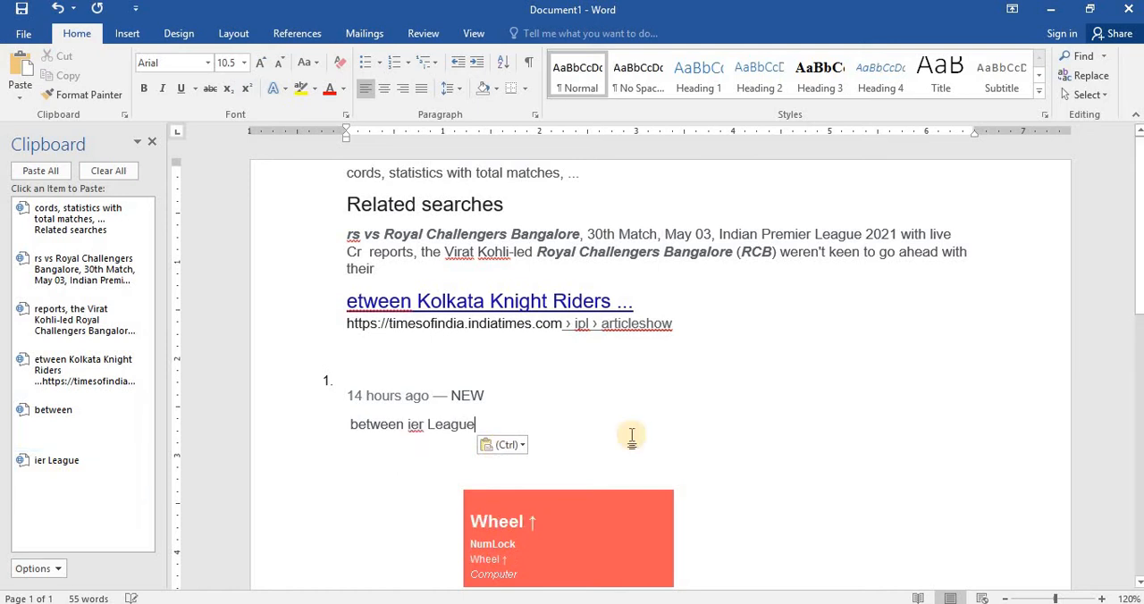
pyautogui.click(585, 416)
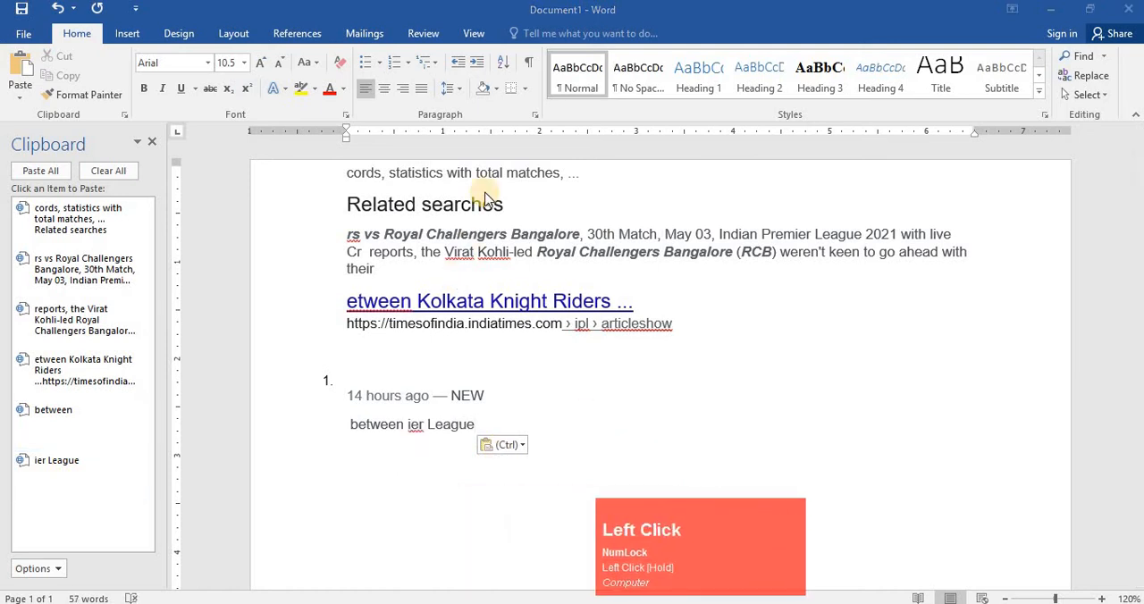
pyautogui.press('F4')
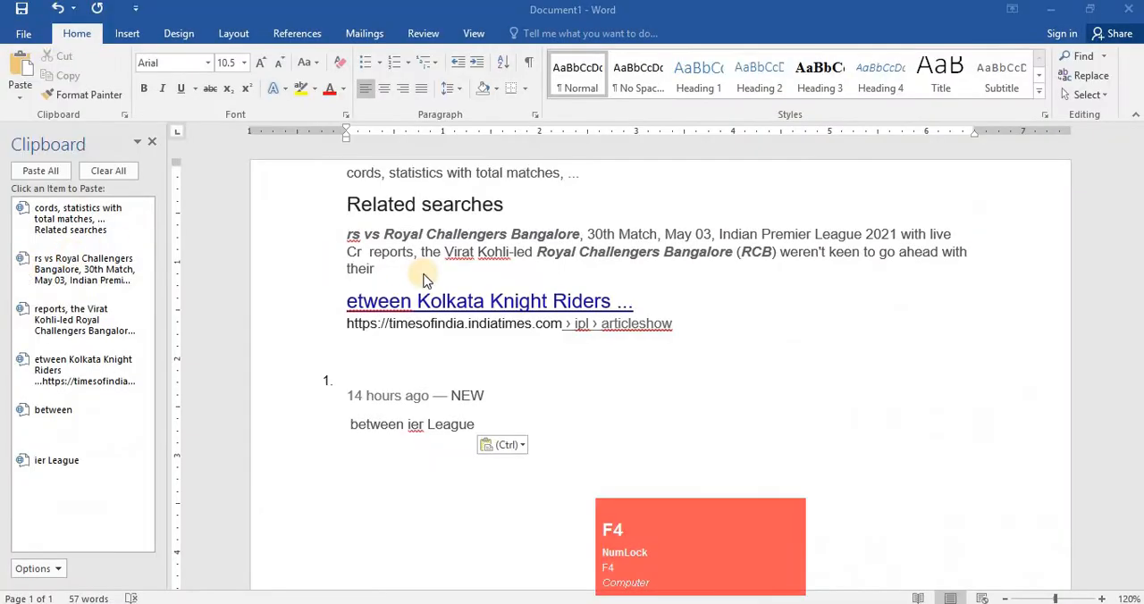
pyautogui.click(496, 354)
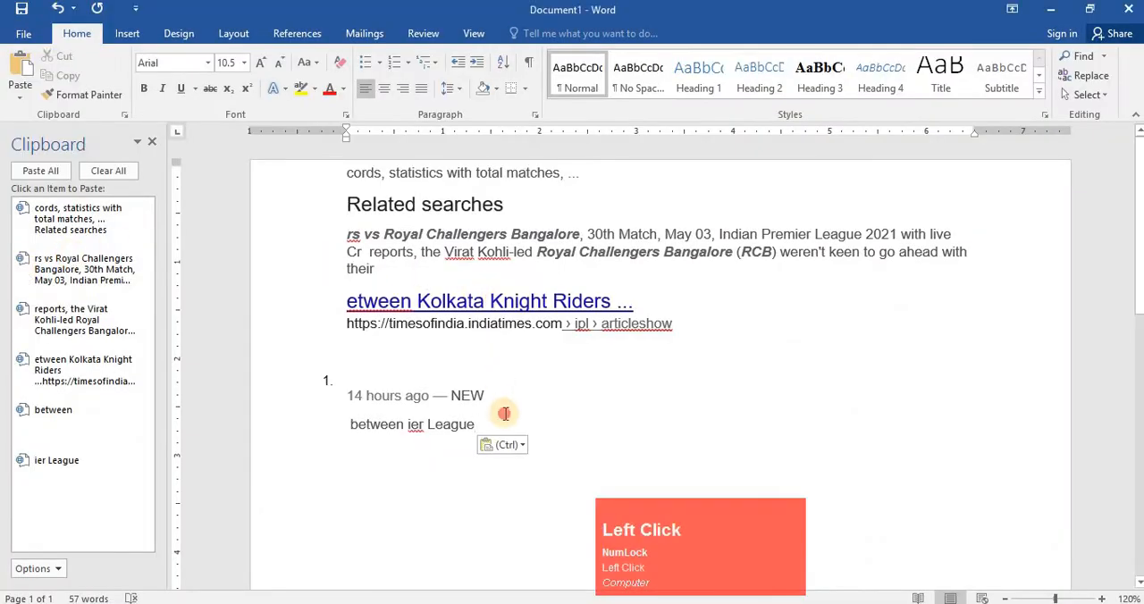
pyautogui.moveTo(503, 409); pyautogui.dragTo(385, 172)
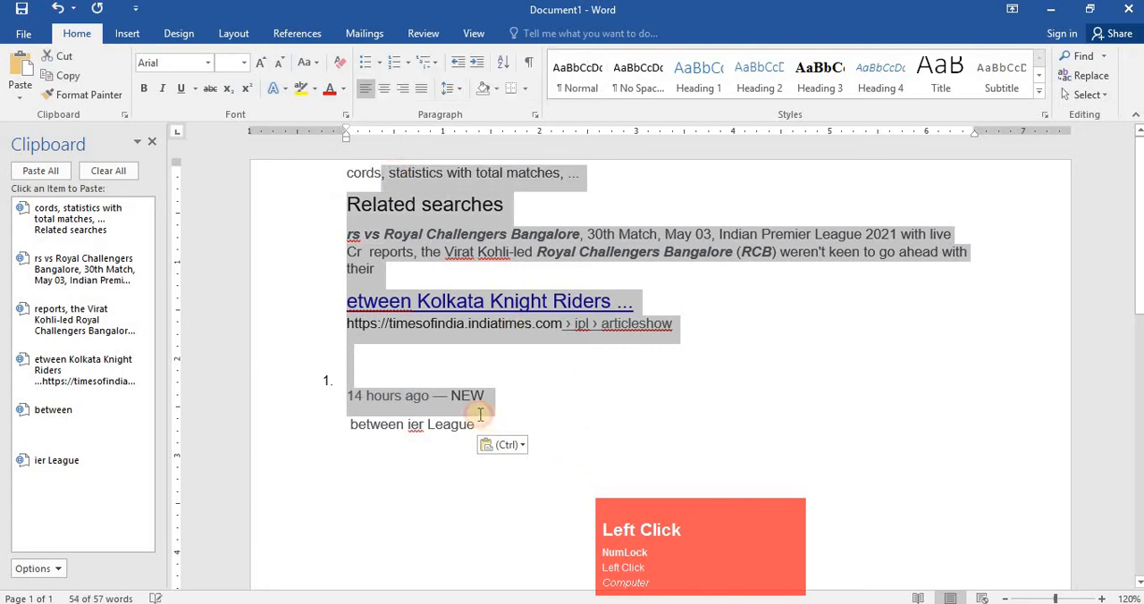
pyautogui.moveTo(483, 413); pyautogui.dragTo(356, 96)
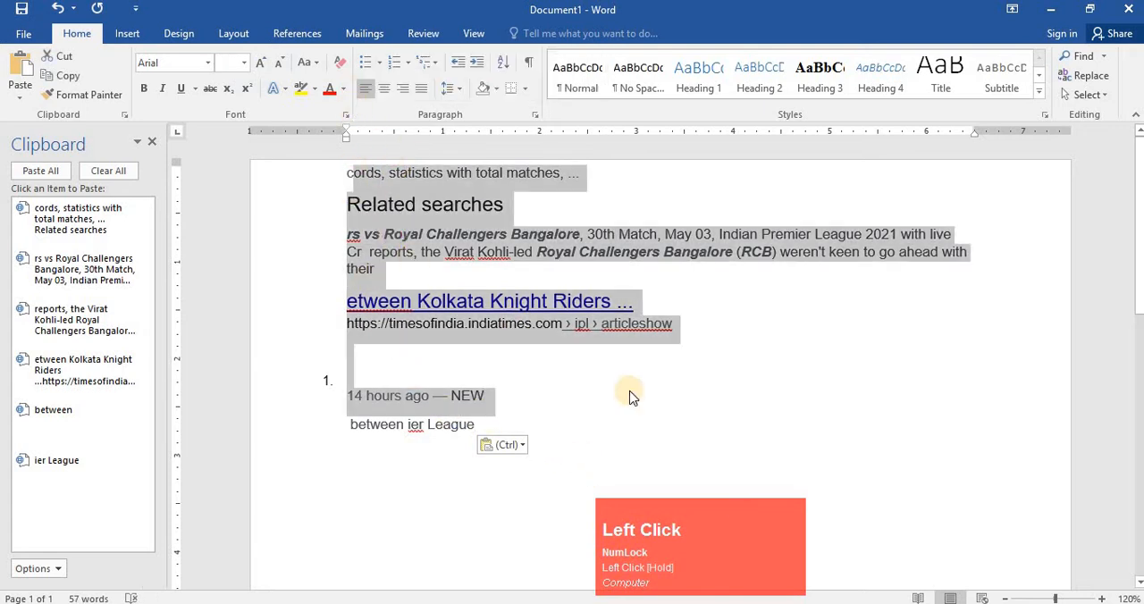
pyautogui.click(491, 427)
pyautogui.hotkey('ctrl', 'a')
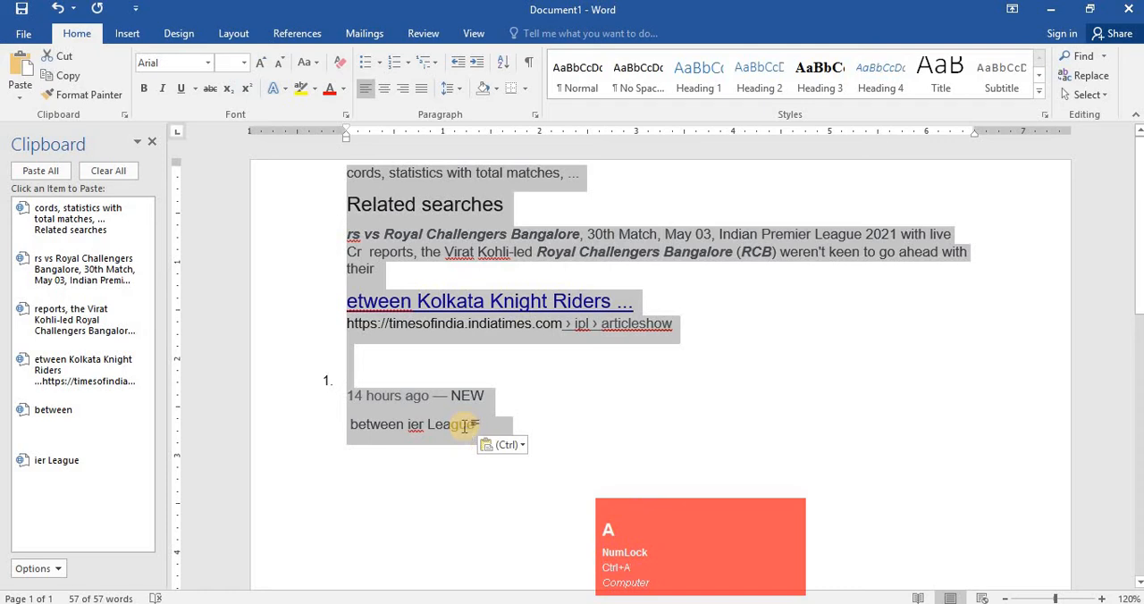
pyautogui.press('Delete')
# - Paste all collected clipboard items into the document at once
pyautogui.click(541, 551)
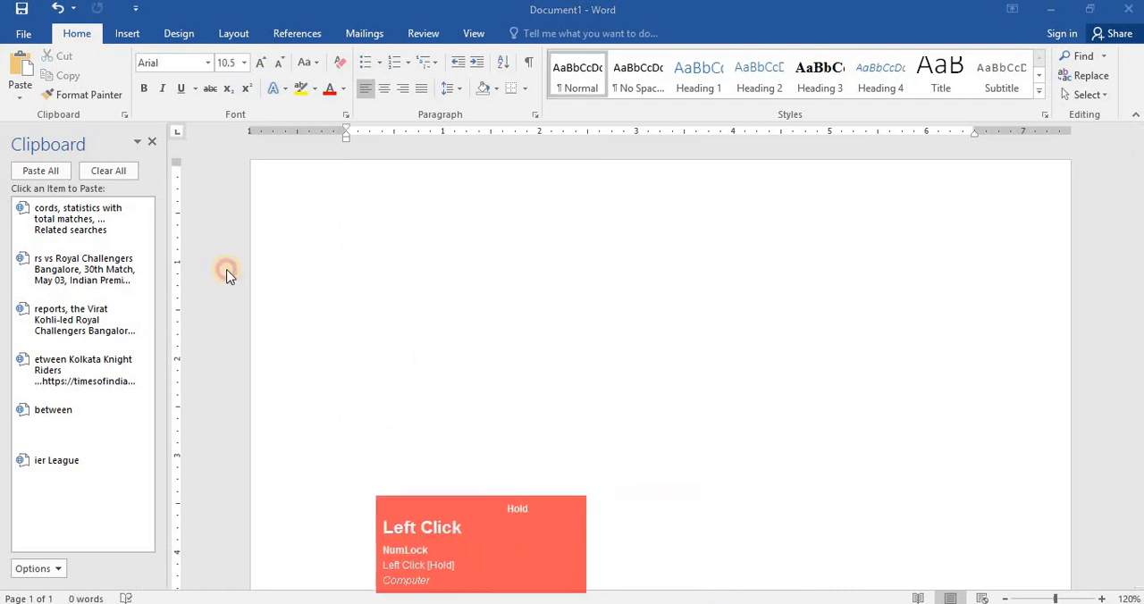
pyautogui.press('F5')
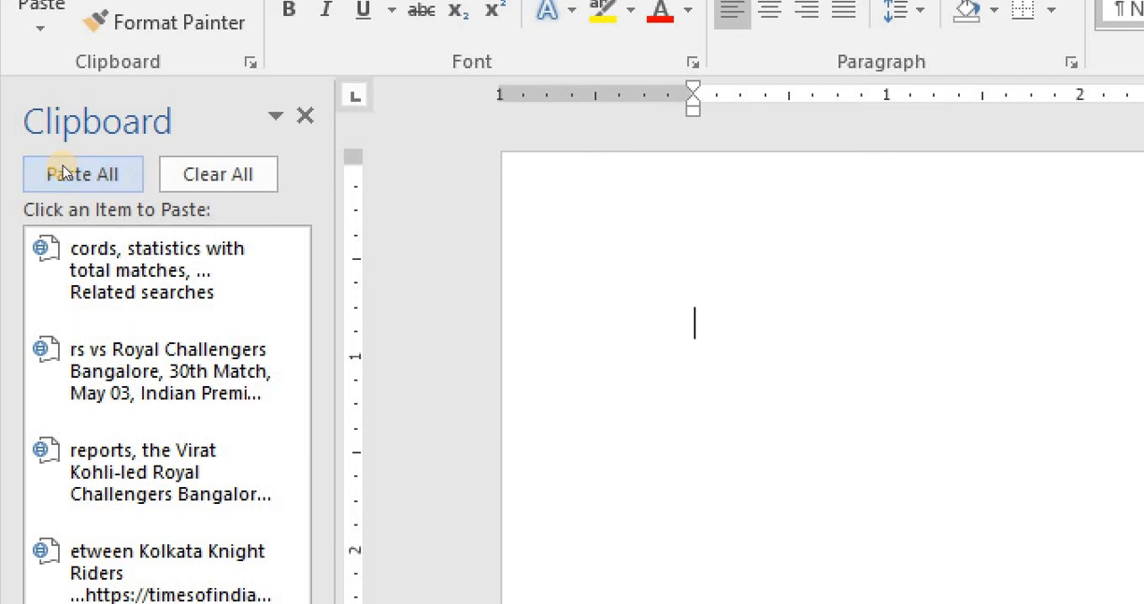
pyautogui.click(62, 174)
pyautogui.press('F4')
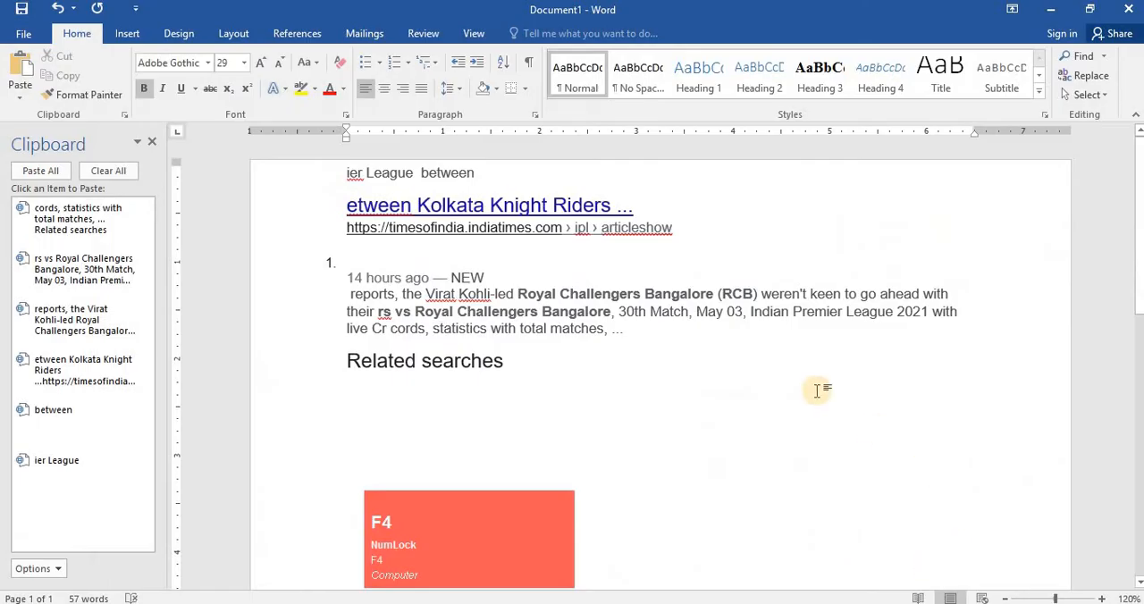
# - Open the Font dialog, reposition it, and open its Text Effects options
pyautogui.scroll(1, 816, 390)
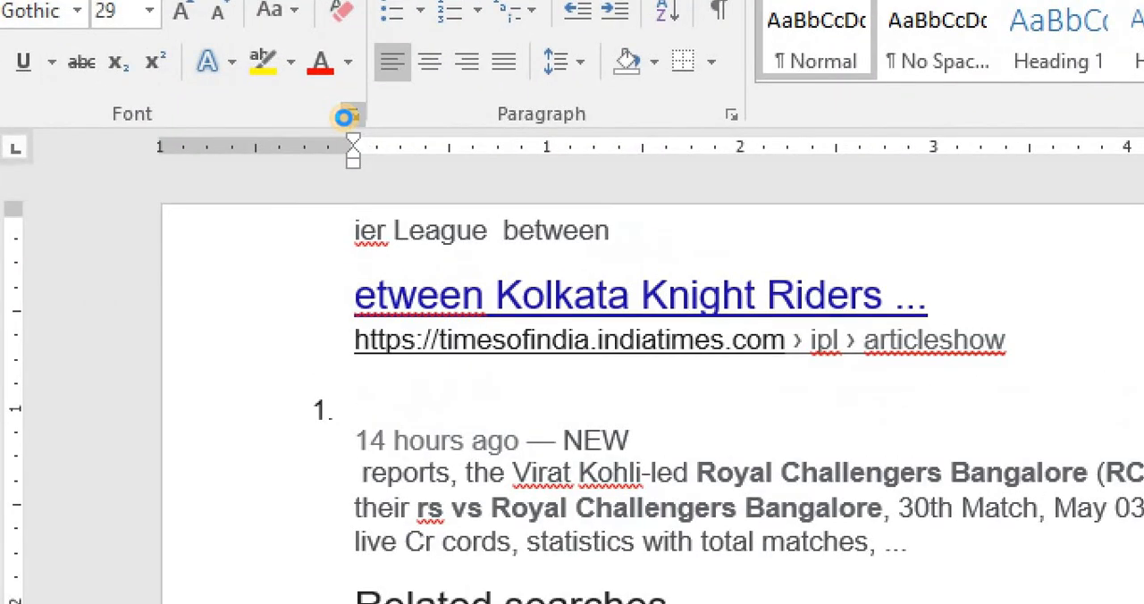
pyautogui.click(351, 117)
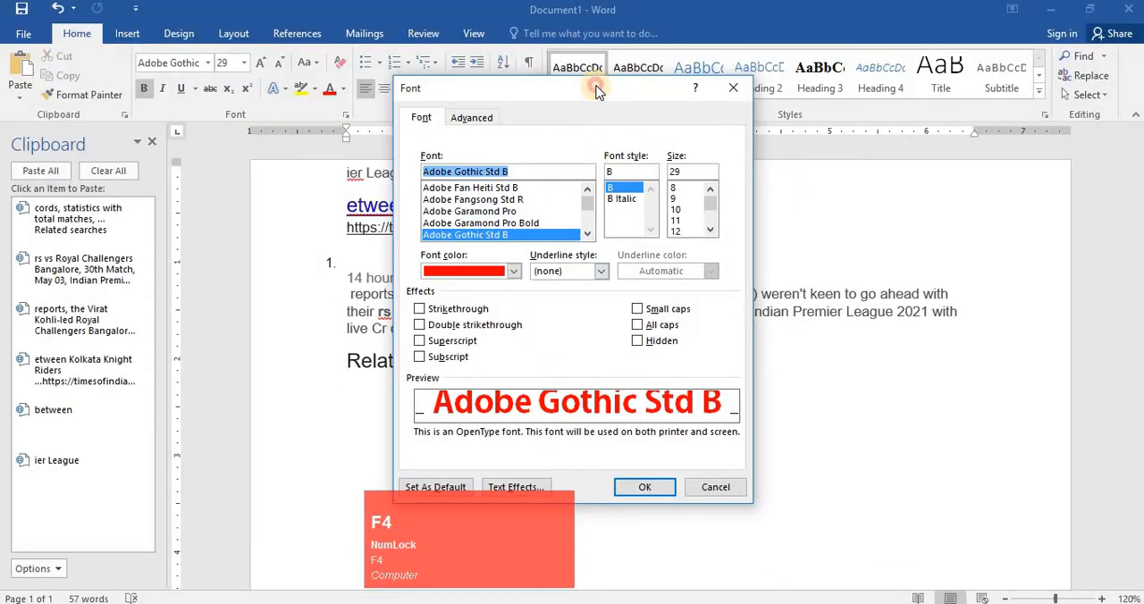
pyautogui.moveTo(597, 89); pyautogui.dragTo(626, 2)
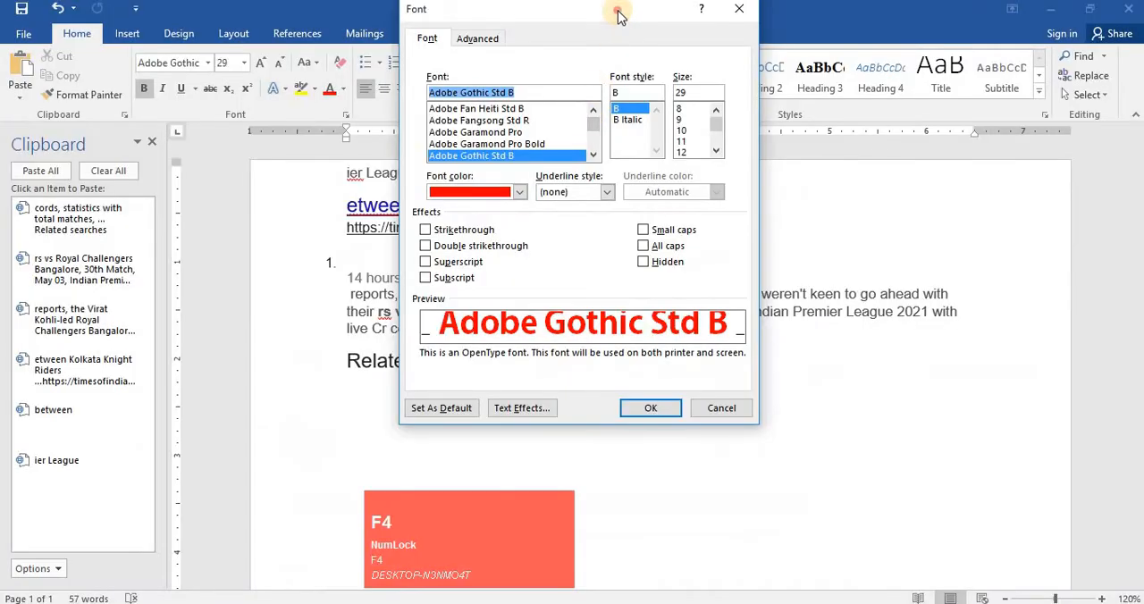
pyautogui.moveTo(639, 24); pyautogui.dragTo(468, 112)
pyautogui.moveTo(528, 51); pyautogui.dragTo(434, 52)
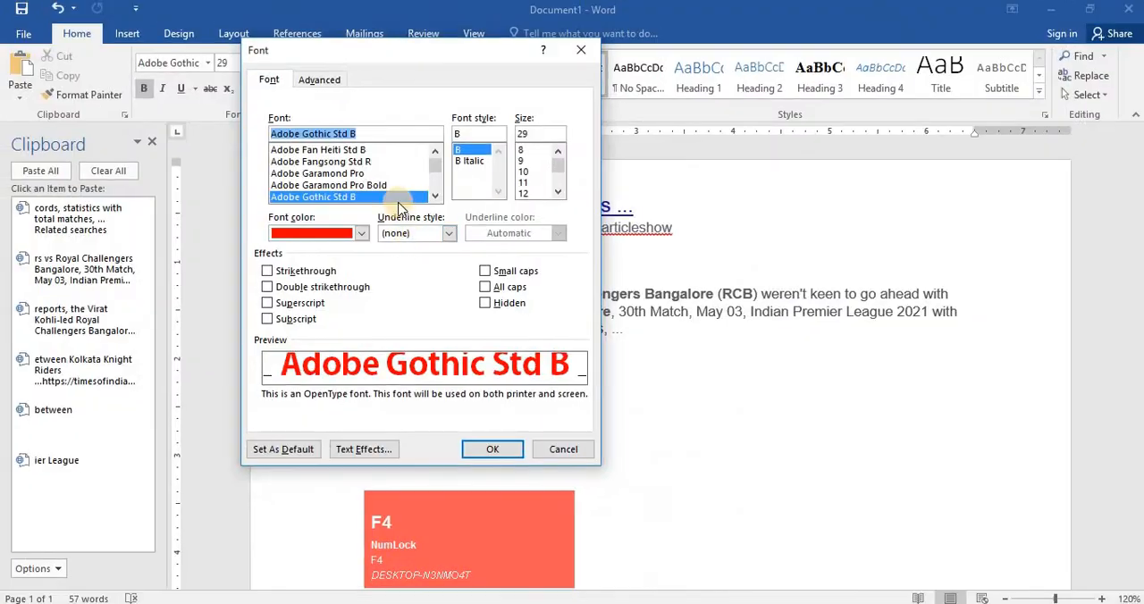
pyautogui.press('F4')
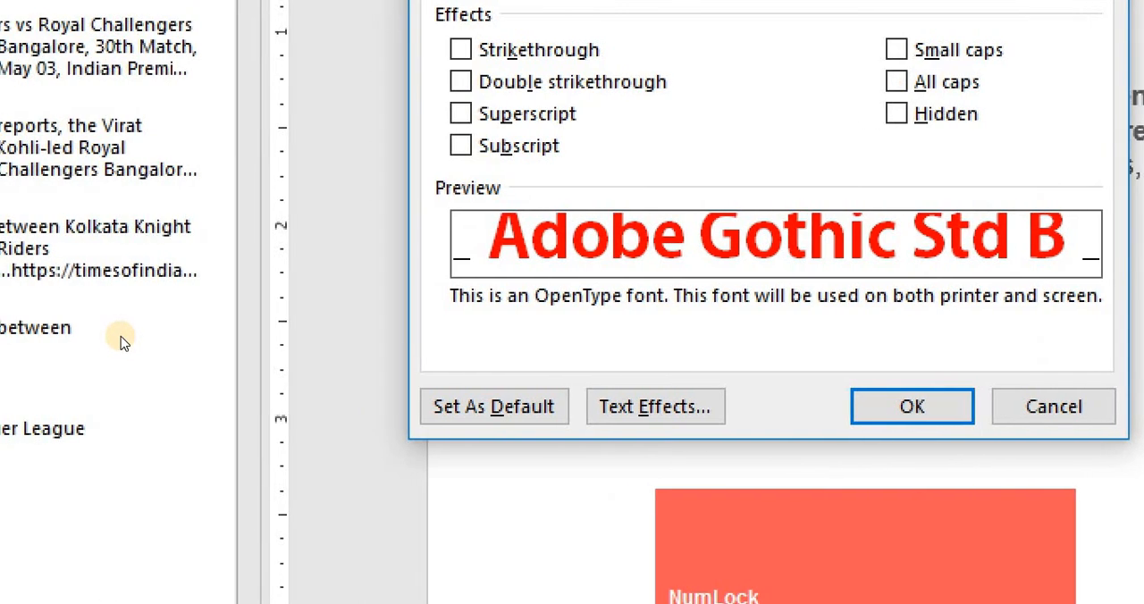
pyautogui.press('Left')
pyautogui.press('Right')
pyautogui.press('Tab')
pyautogui.press('Tab')
pyautogui.press('Tab')
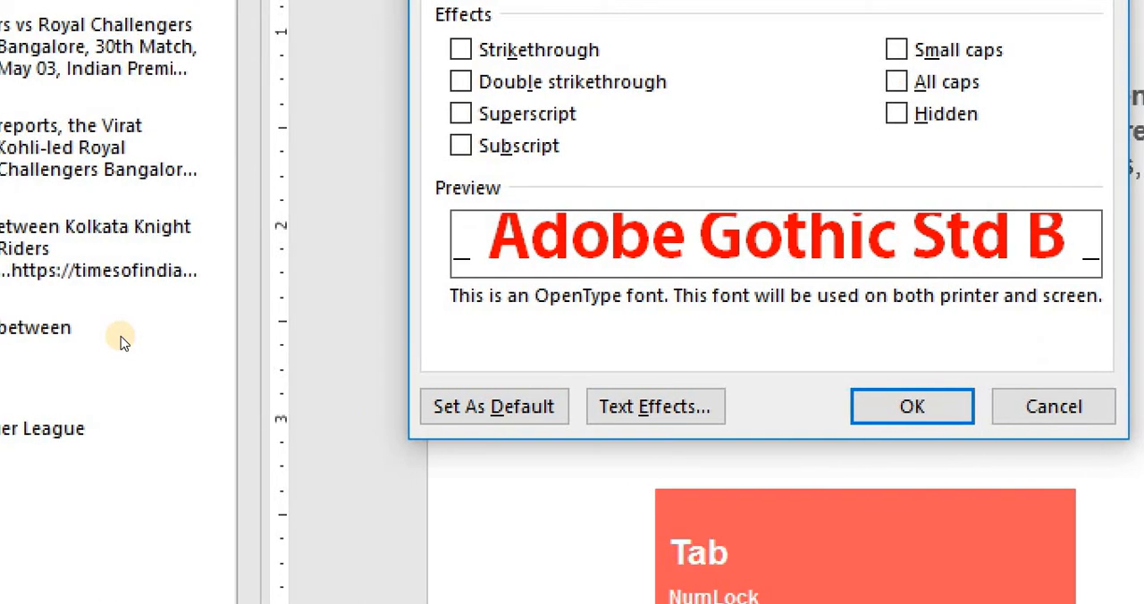
pyautogui.press('Tab')
pyautogui.press('Tab')
pyautogui.press('Tab')
pyautogui.press('Tab')
pyautogui.press('Tab')
pyautogui.press('Tab')
pyautogui.press('Tab')
pyautogui.press('Return')
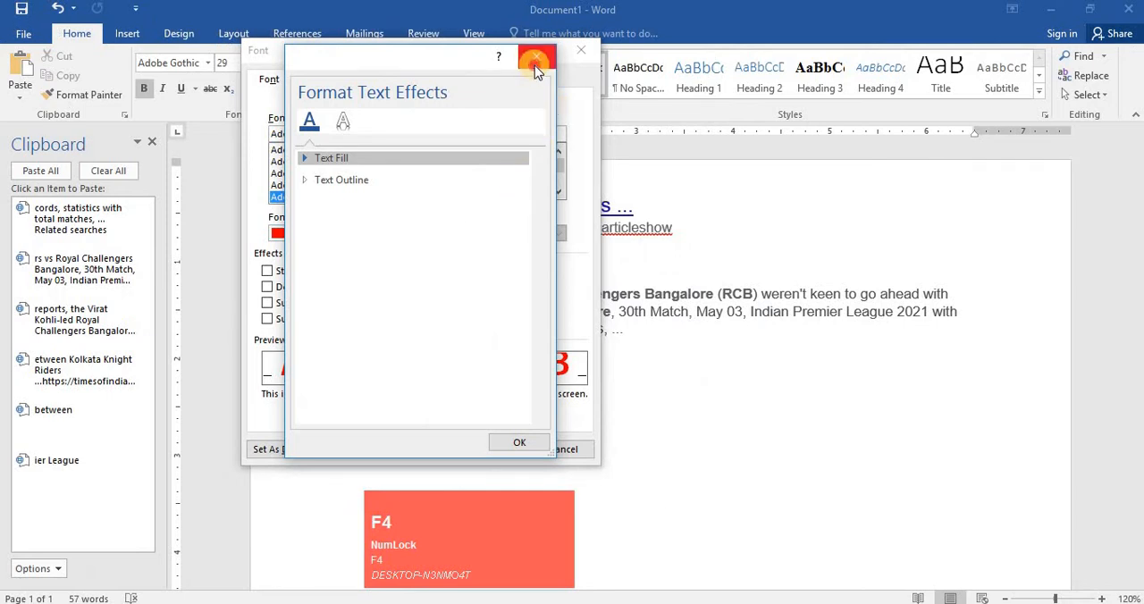
# - Close Text Effects, view the Advanced character spacing settings, and cancel the Font dialog
pyautogui.click(534, 66)
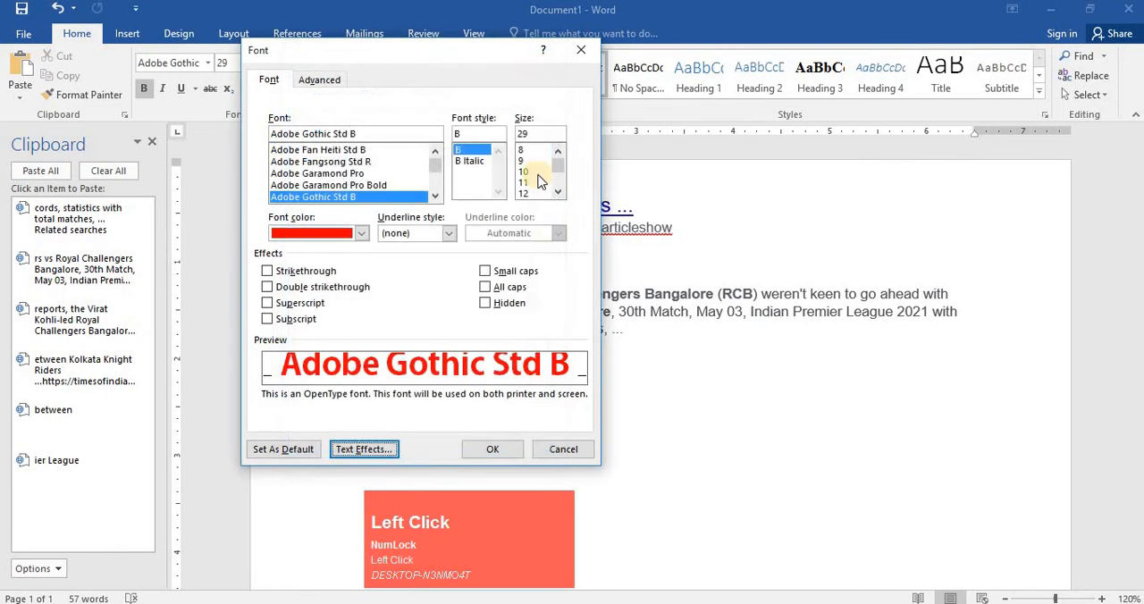
pyautogui.click(324, 81)
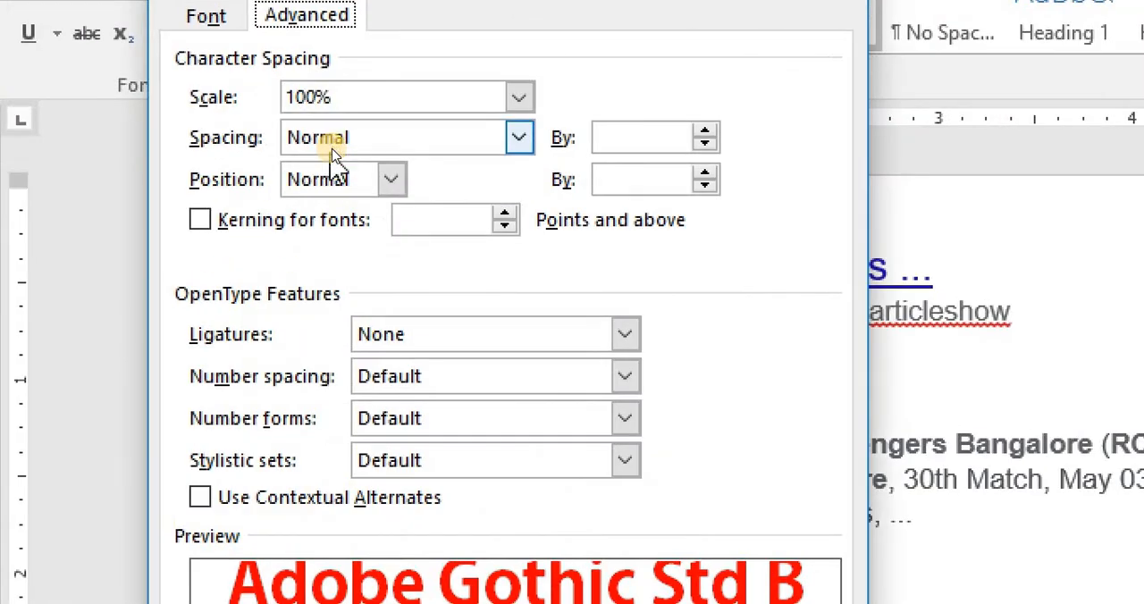
pyautogui.press('F4')
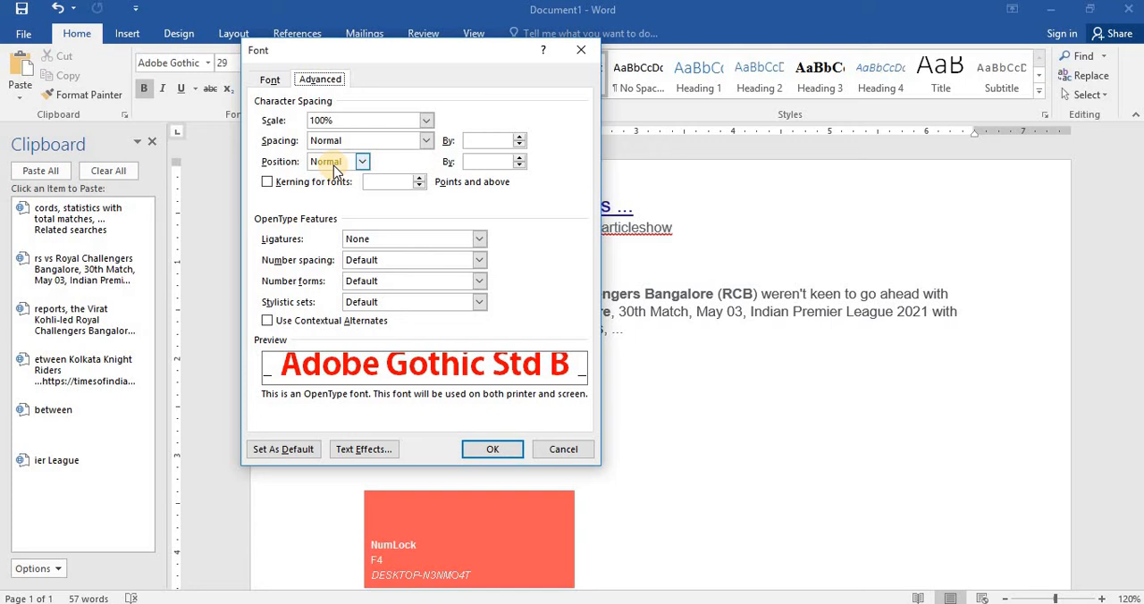
pyautogui.click(573, 450)
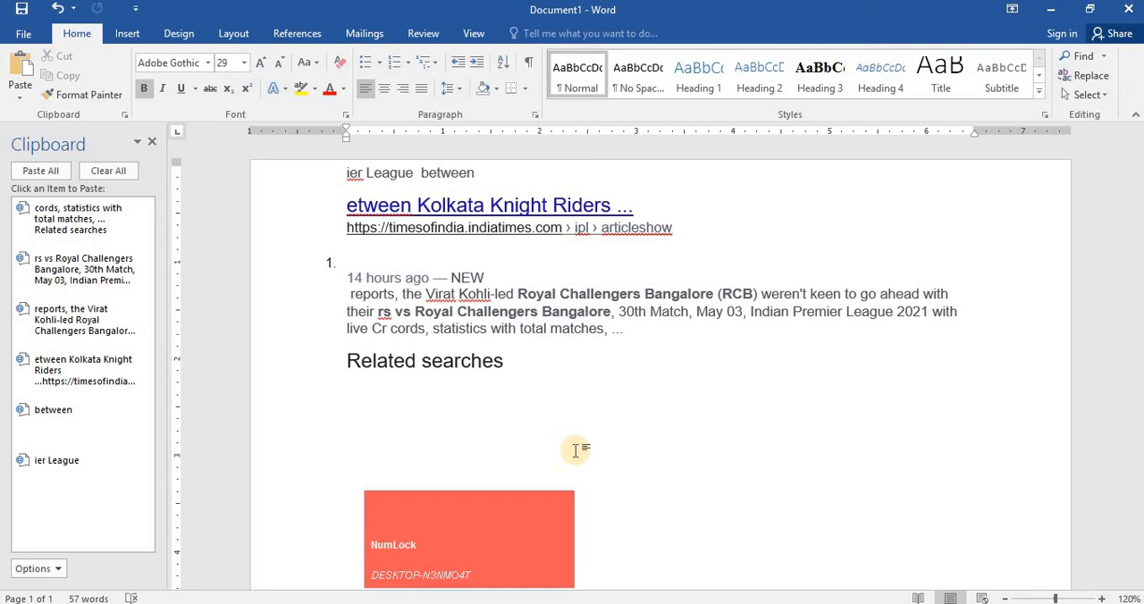
# - Close the Clipboard pane
pyautogui.scroll(1, 577, 408)
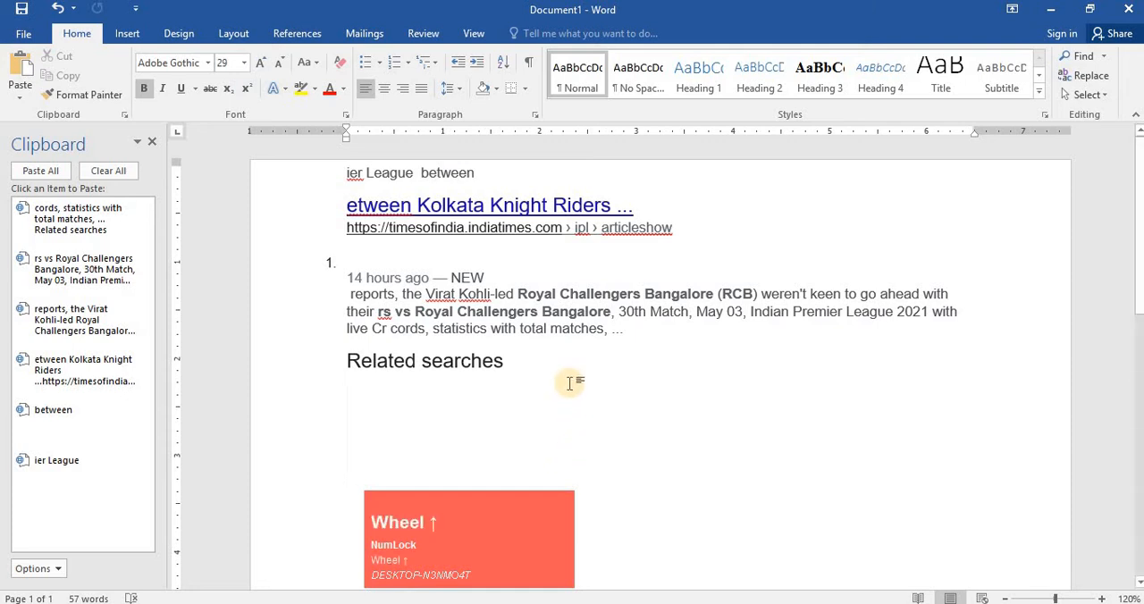
pyautogui.click(575, 383)
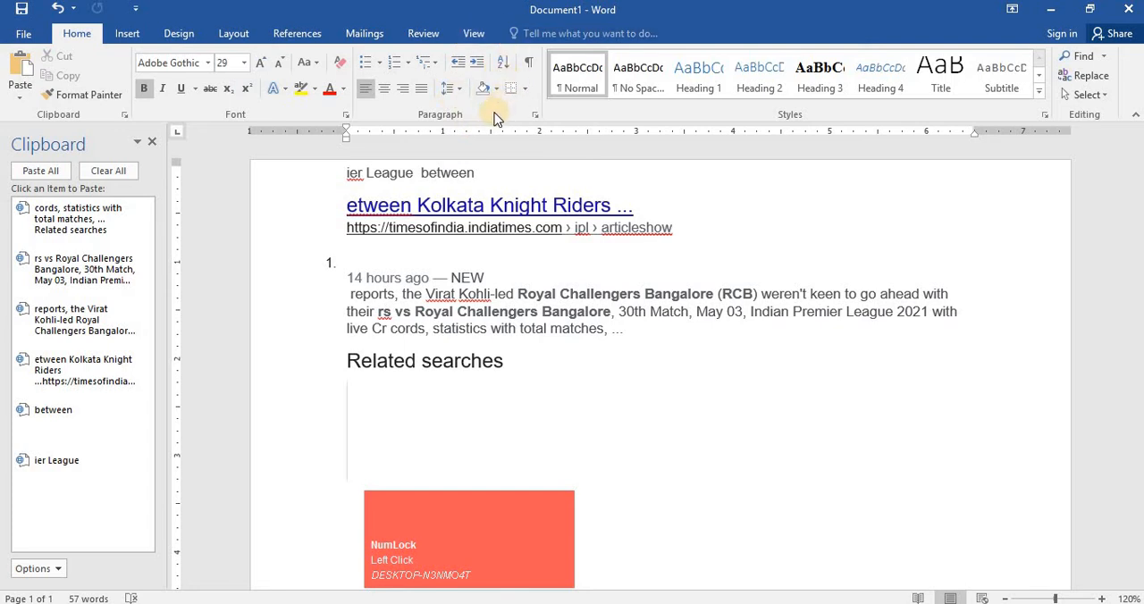
pyautogui.click(152, 142)
# - Select all the document content and delete it
pyautogui.click(479, 371)
pyautogui.hotkey('ctrl', 'a')
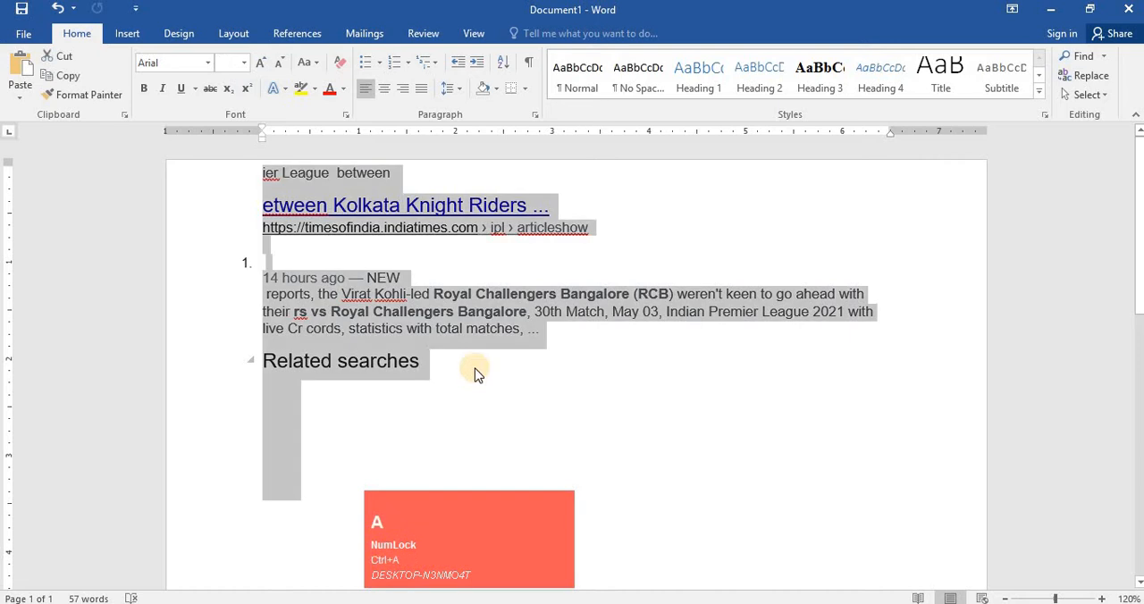
pyautogui.press('Delete')
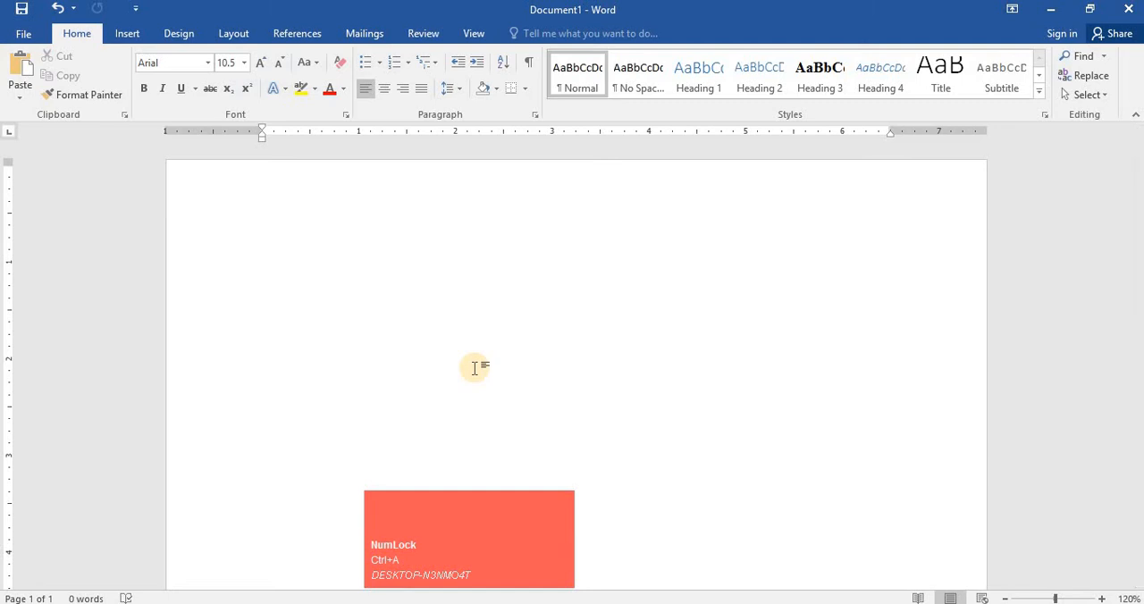
# - Shrink the font size at the cursor step by step down to 12 pt
pyautogui.press('F4')
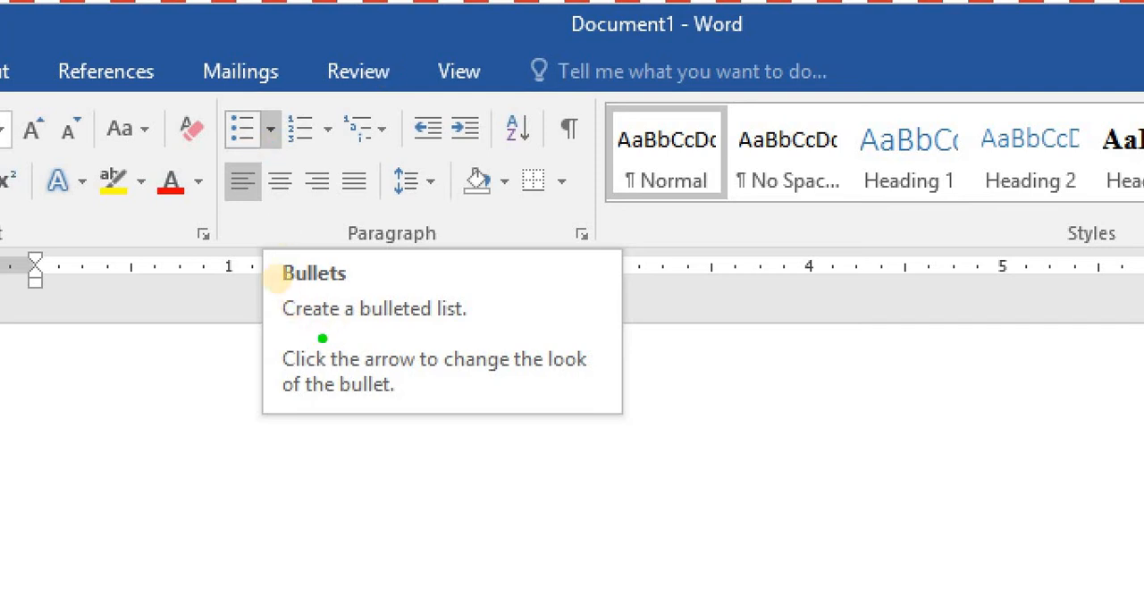
pyautogui.moveTo(262, 260)
pyautogui.mouseDown()
pyautogui.moveTo(293, 355)
pyautogui.moveTo(614, 419)
pyautogui.mouseUp()
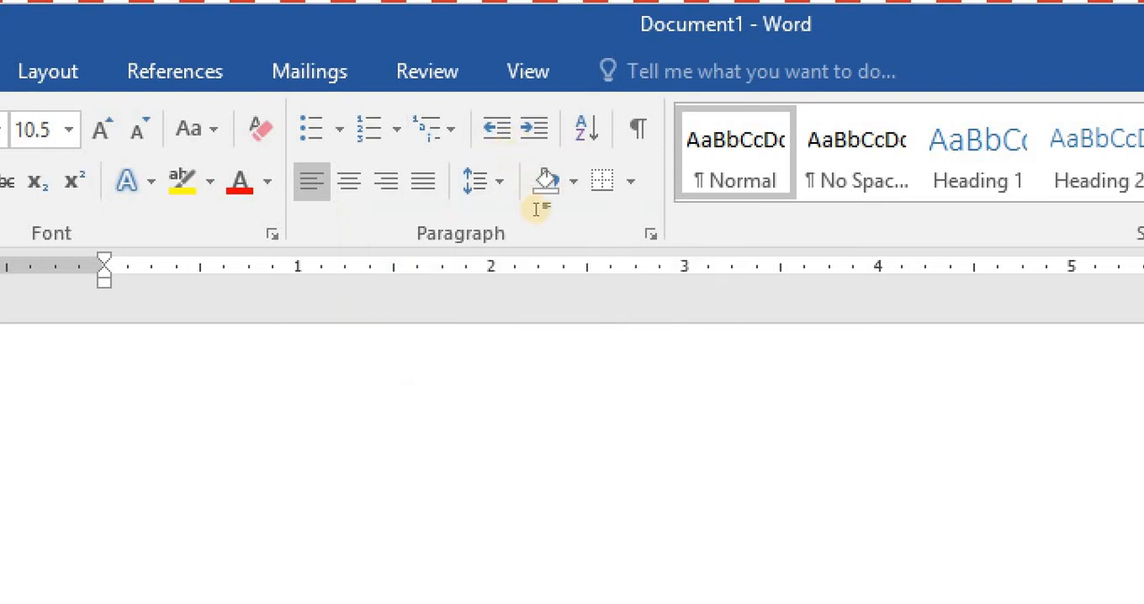
pyautogui.click(524, 251)
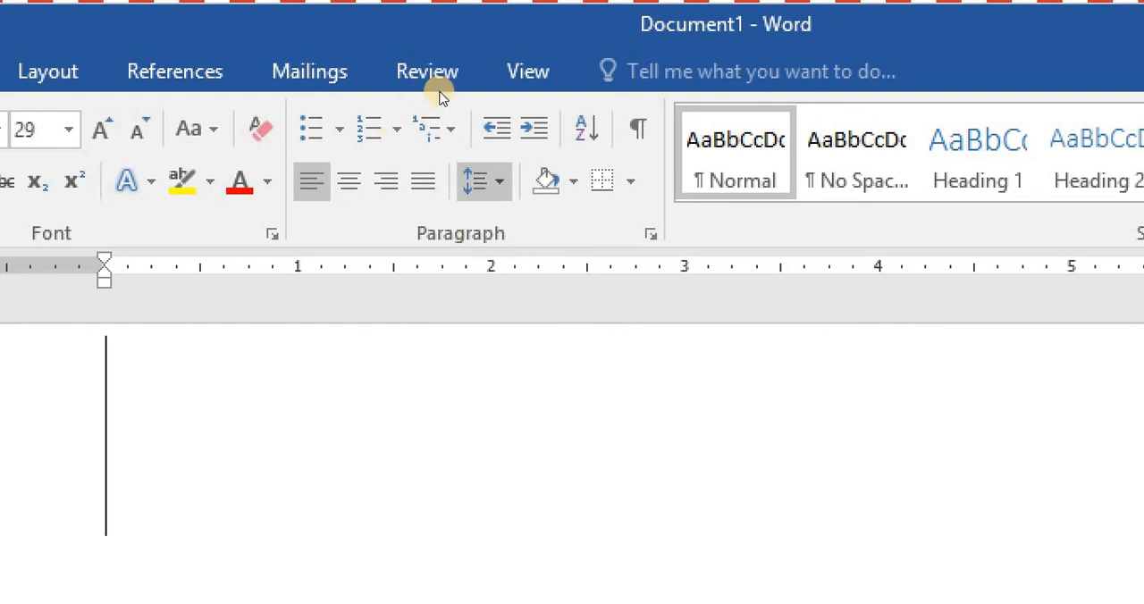
pyautogui.press('F4')
pyautogui.click(409, 408)
pyautogui.scroll(1, 409, 408)
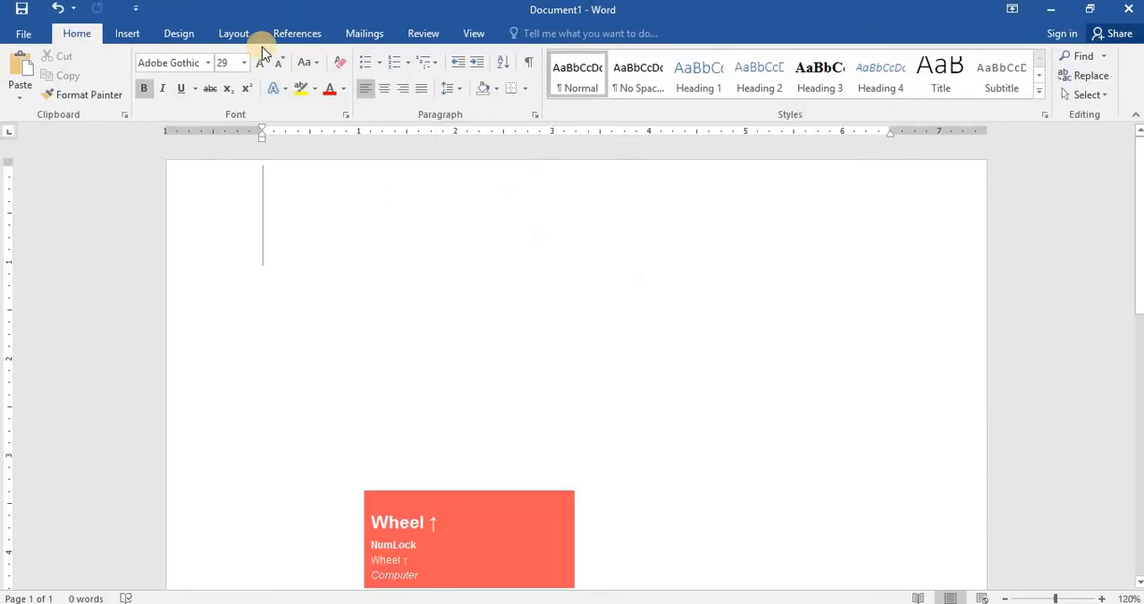
pyautogui.click(283, 70)
pyautogui.click(282, 69)
pyautogui.click(281, 70)
pyautogui.click(282, 70)
pyautogui.click(282, 70)
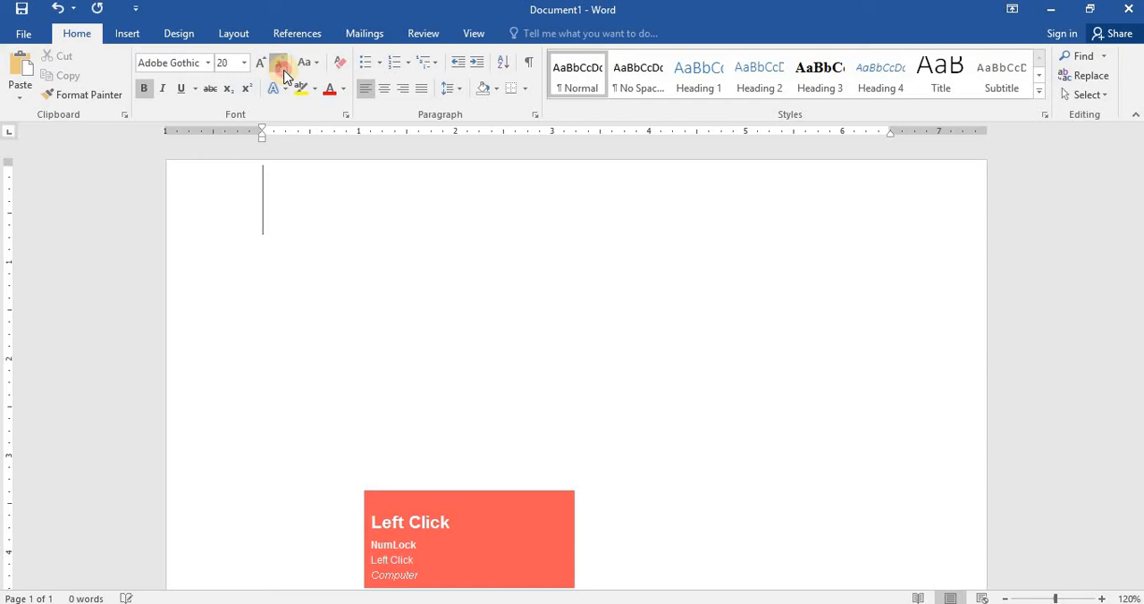
pyautogui.click(281, 70)
pyautogui.click(282, 70)
pyautogui.click(282, 70)
pyautogui.click(282, 69)
pyautogui.scroll(1, 336, 133)
pyautogui.press('F4')
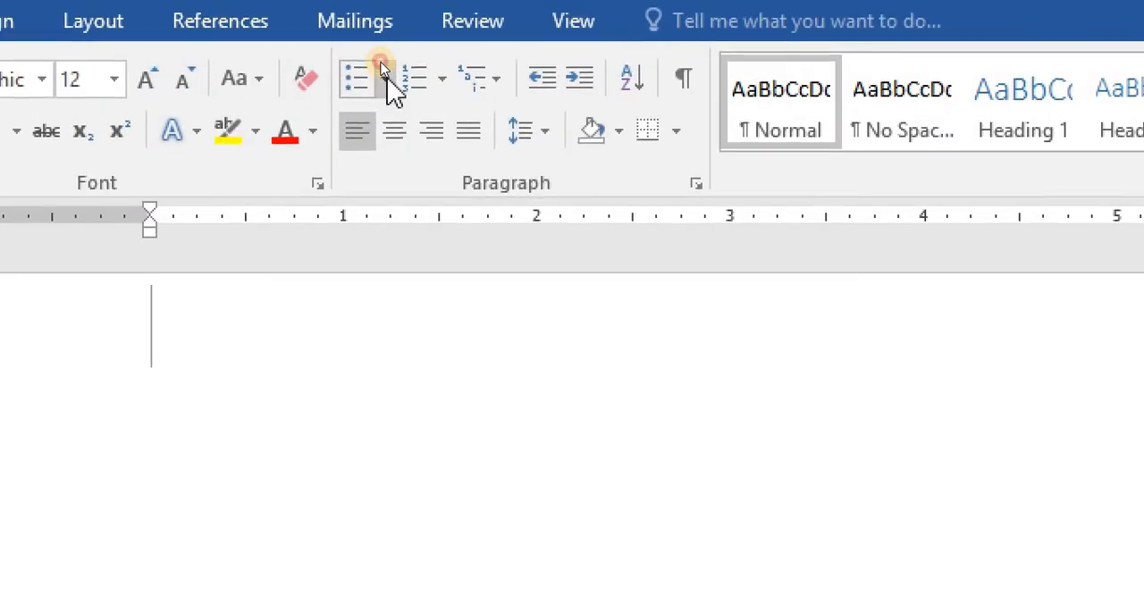
# - Start a bulleted list on the empty line using the checkmark bullet
pyautogui.click(386, 80)
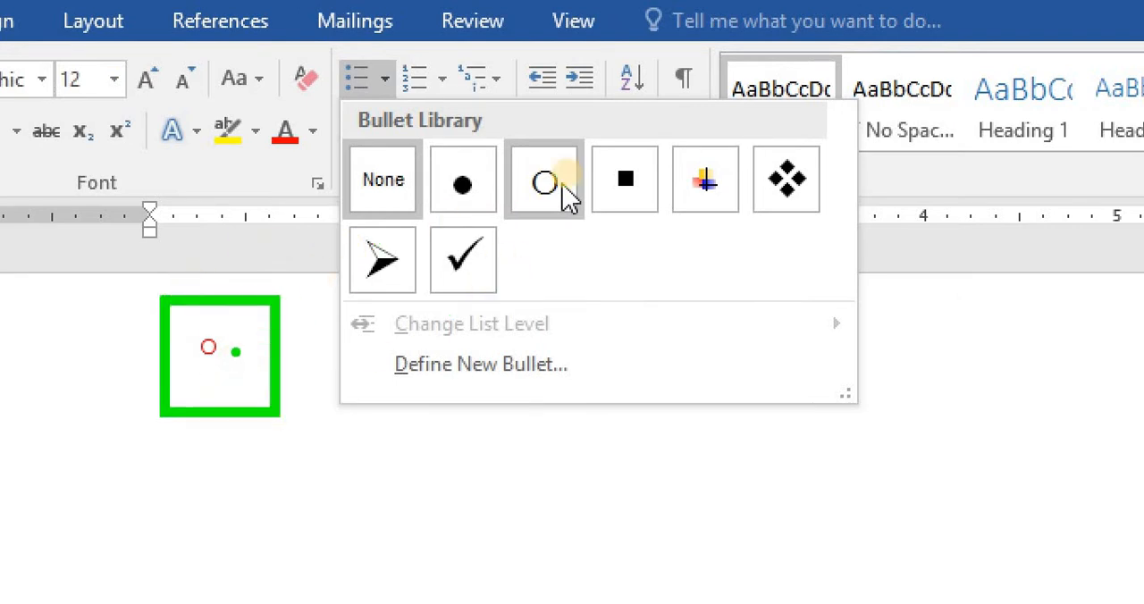
pyautogui.click(563, 185)
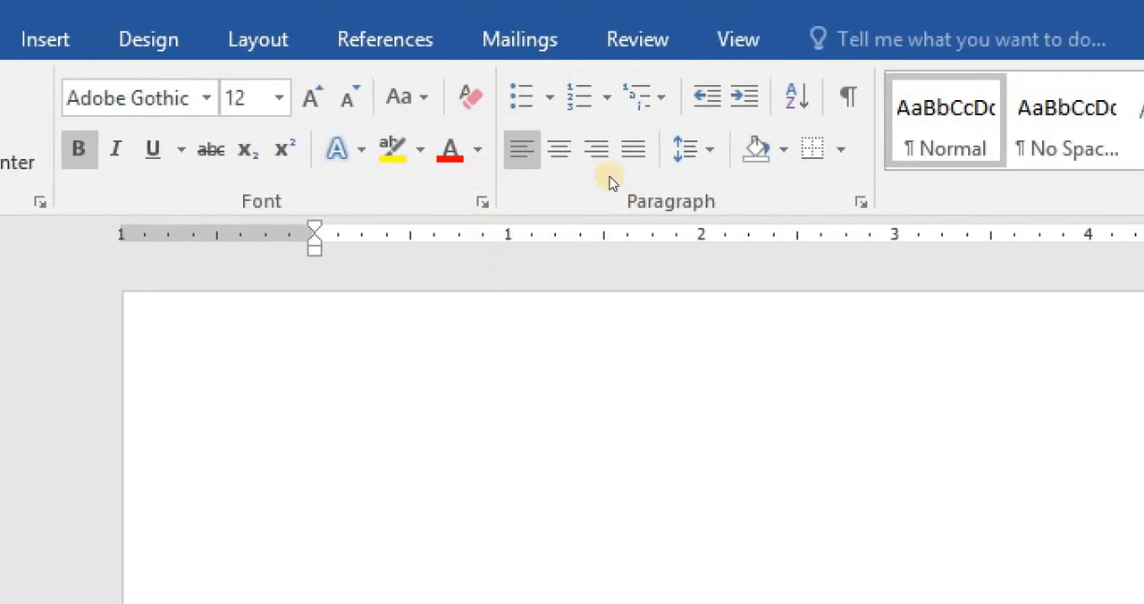
pyautogui.press('F4')
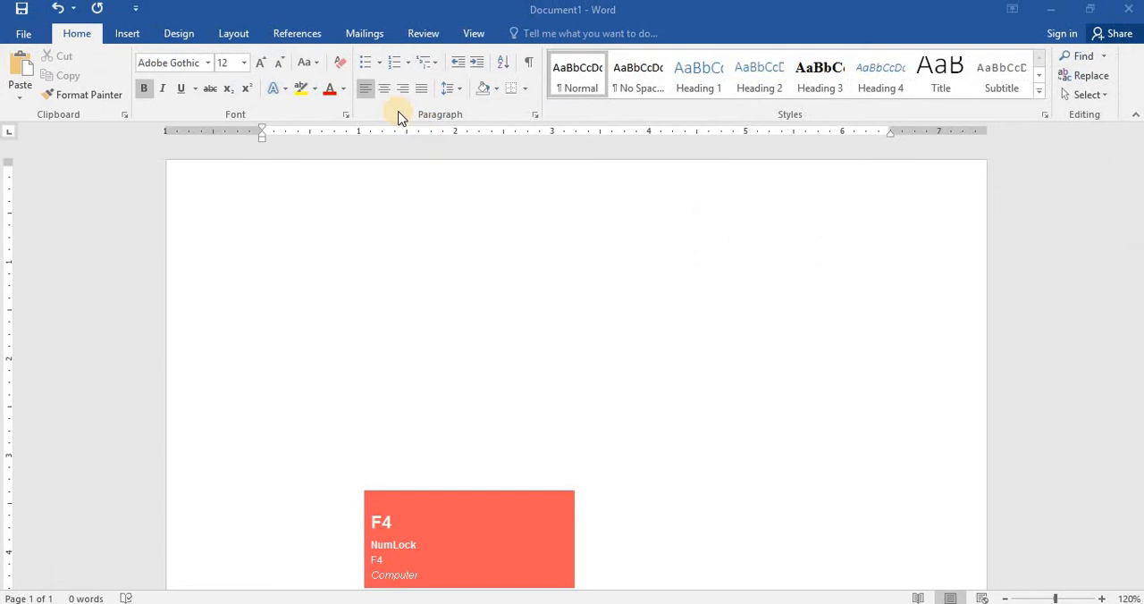
pyautogui.click(379, 61)
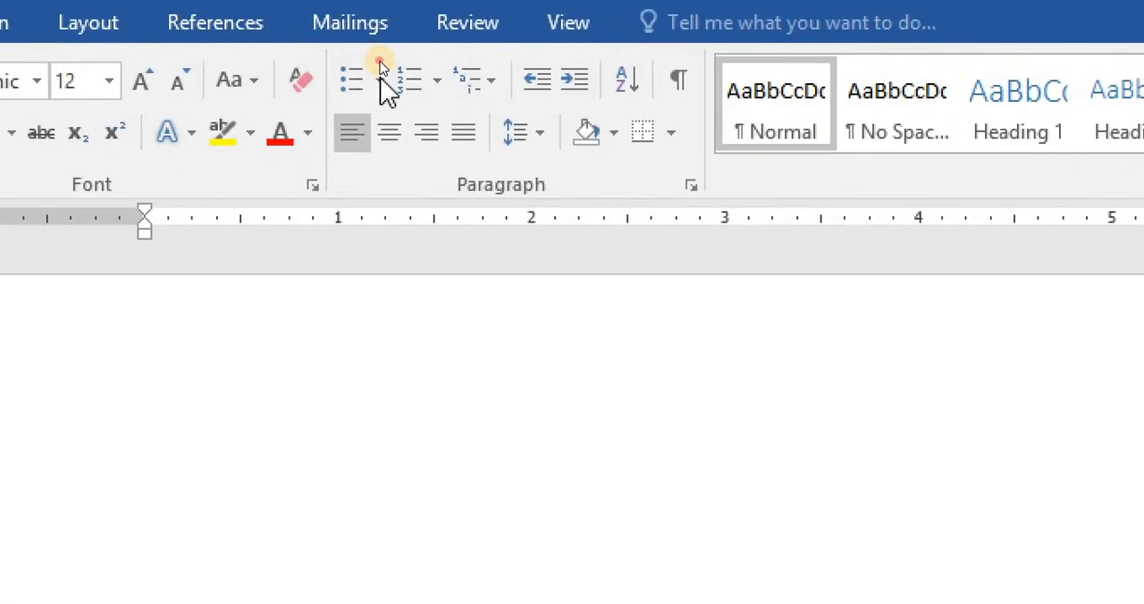
pyautogui.click(379, 82)
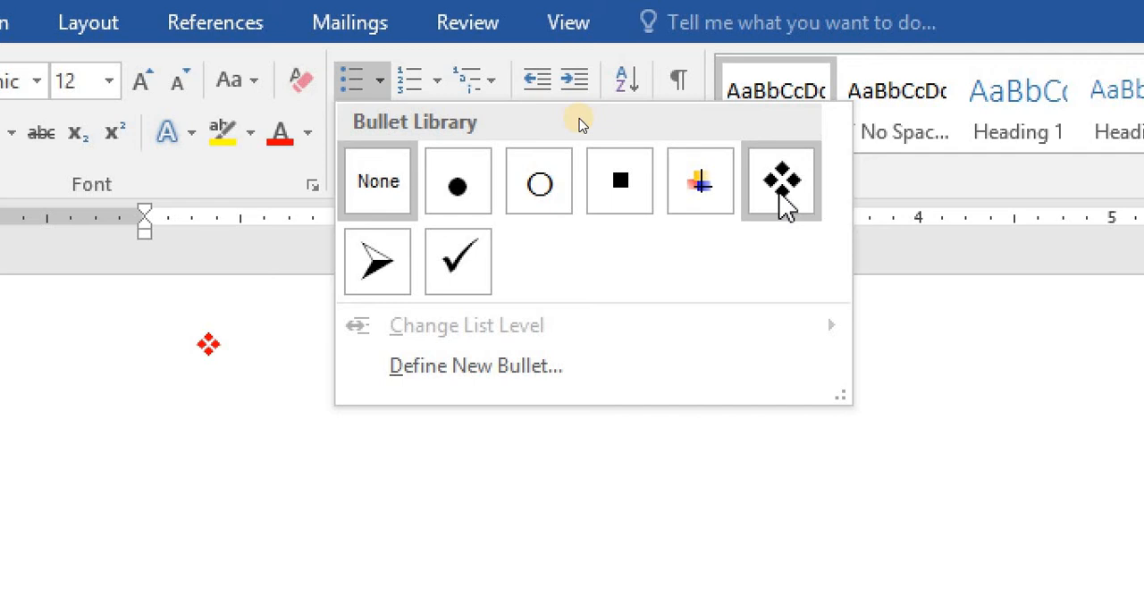
pyautogui.click(458, 261)
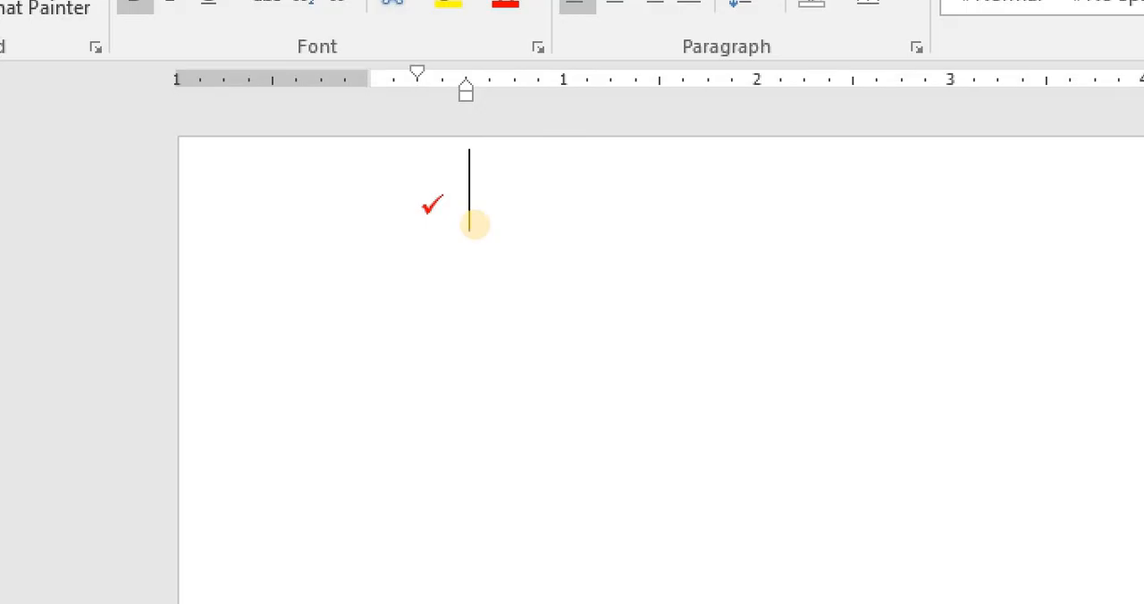
# - Enter the list items DESKTOP, FILE, FOLDER, ICONS and TAKSBAR, one per line
pyautogui.write('DES')
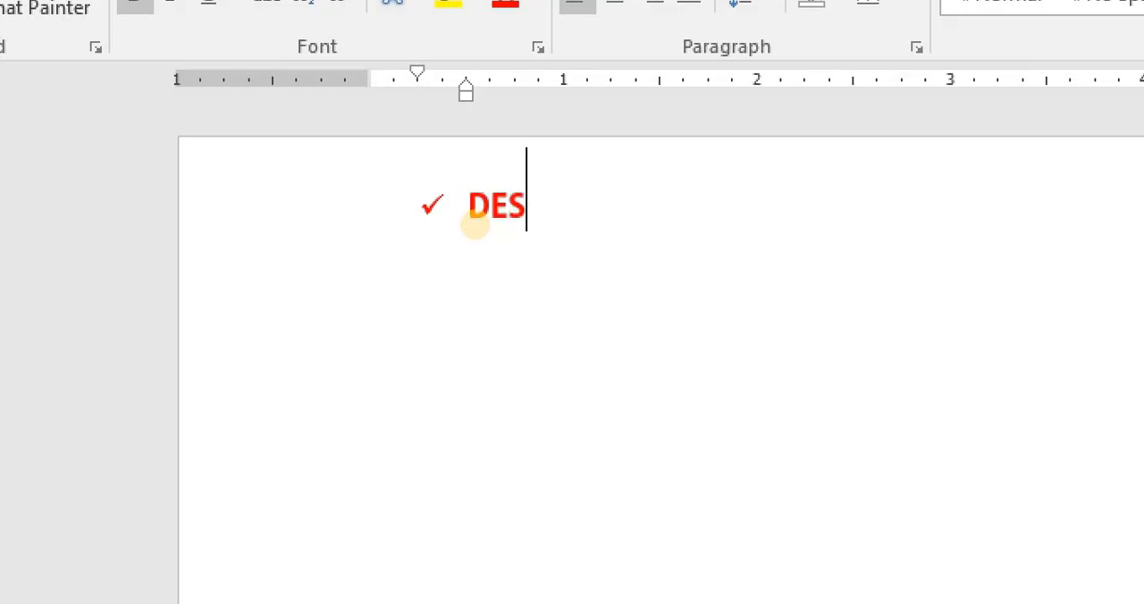
pyautogui.write('KTOP')
pyautogui.press('Return')
pyautogui.write('FILE')
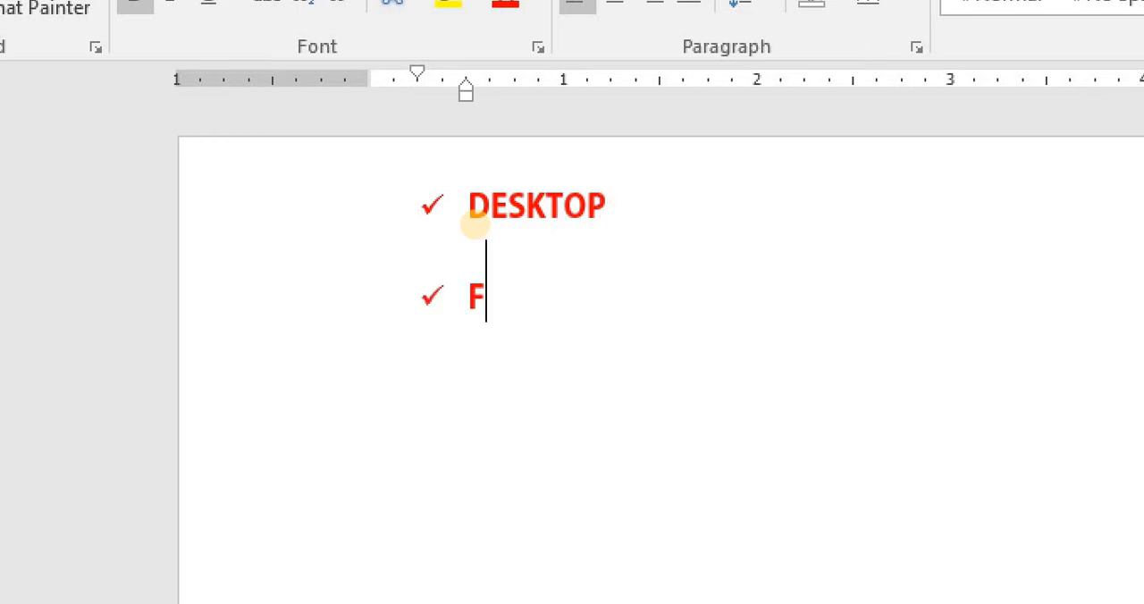
pyautogui.press('Return')
pyautogui.write('FOLDER')
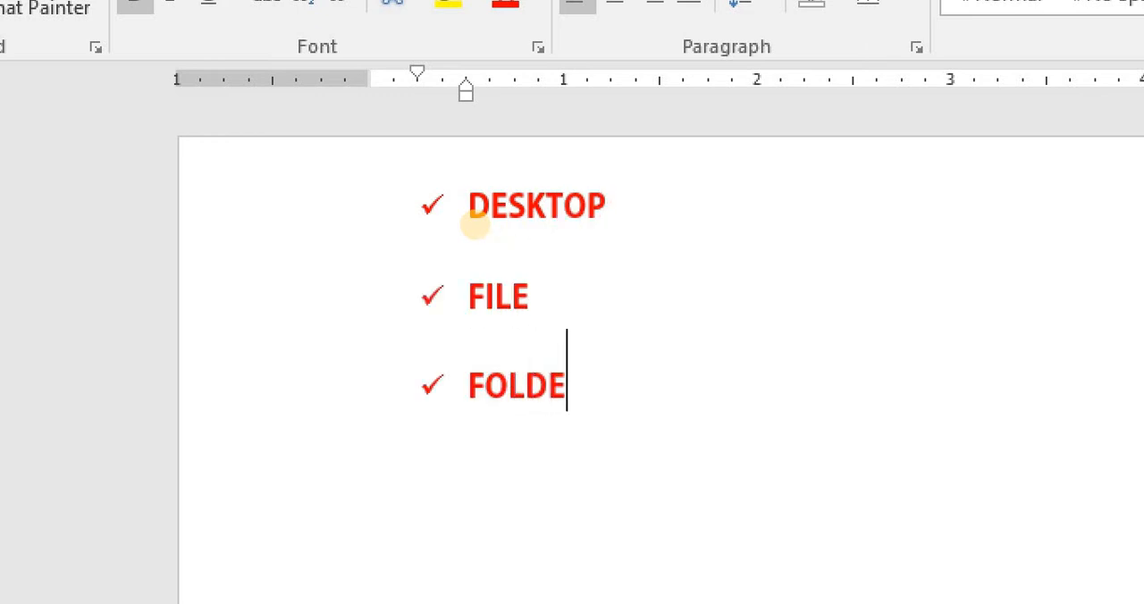
pyautogui.press('Return')
pyautogui.write('ICONS')
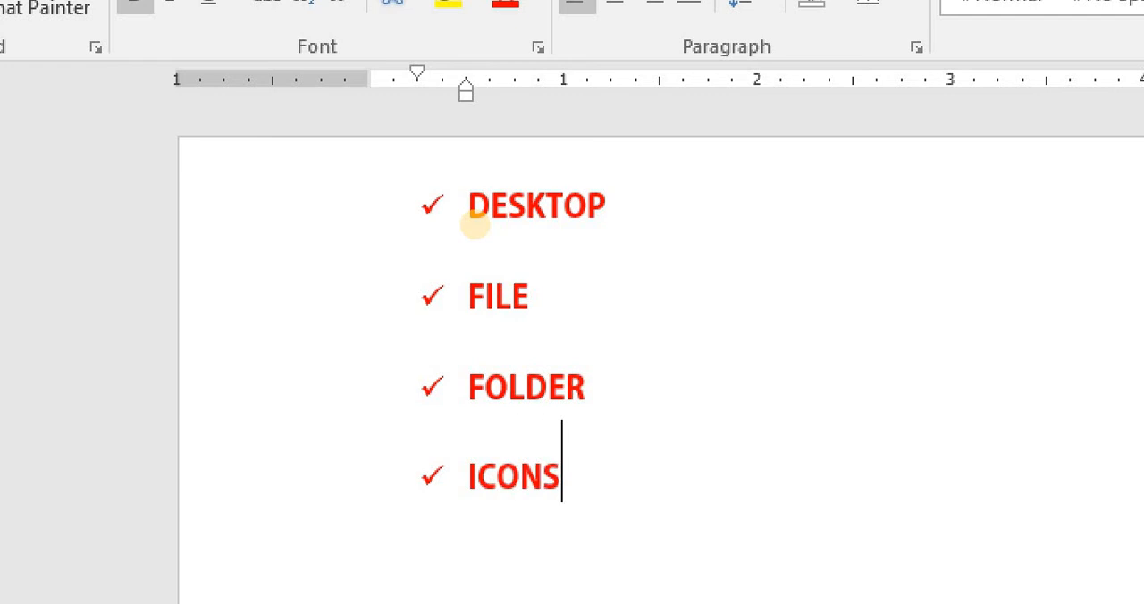
pyautogui.press('Return')
pyautogui.write('TAKSBAR')
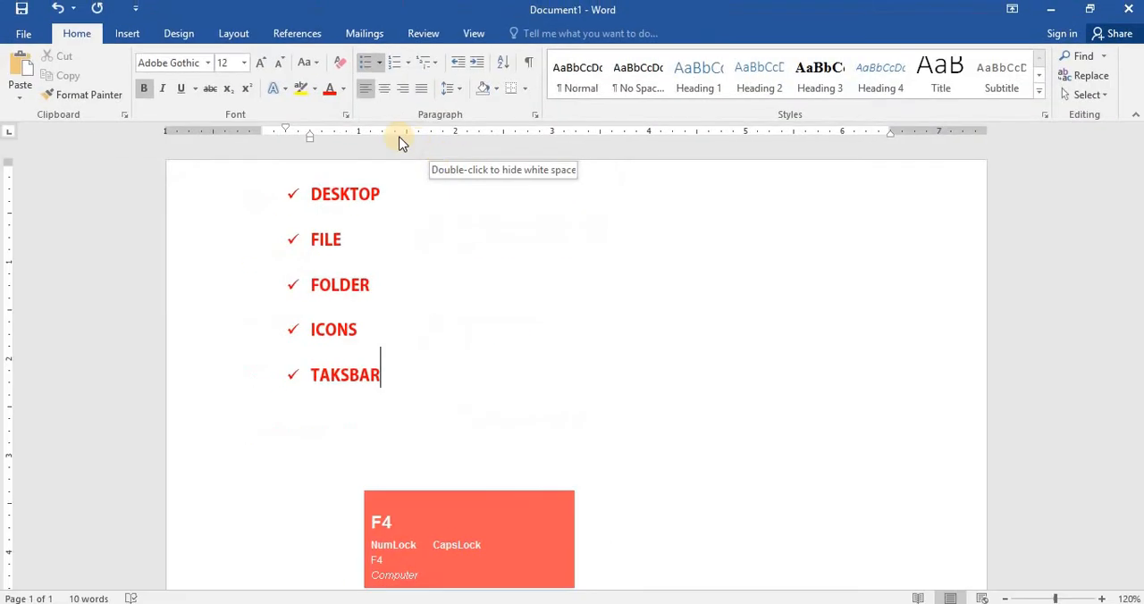
# - Select the whole list and change its bullets to the four-diamond style
pyautogui.hotkey('ctrl', 'a')
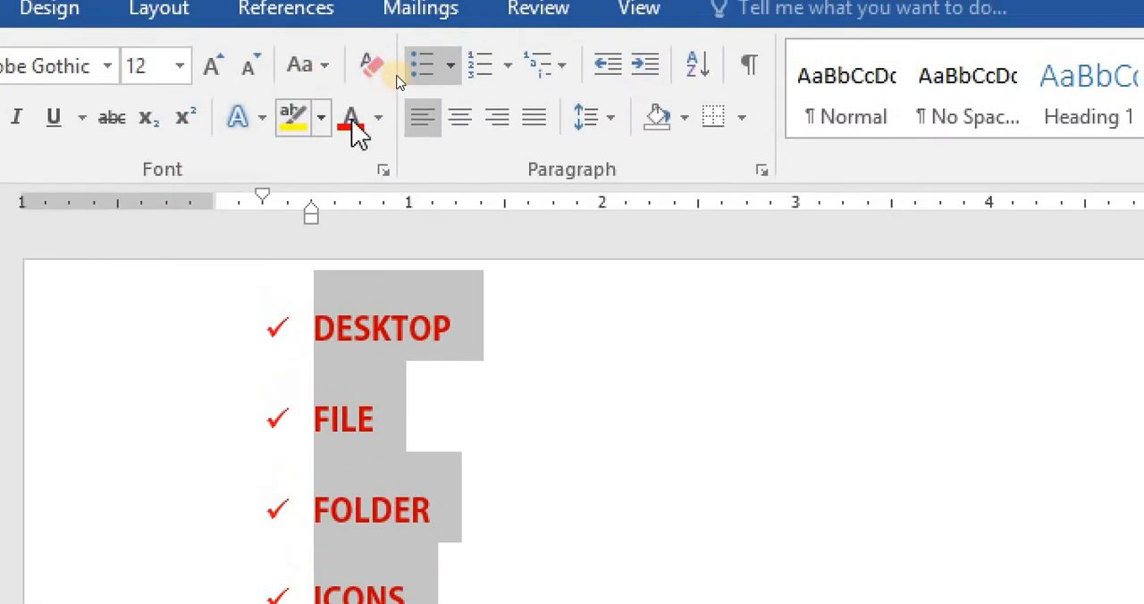
pyautogui.click(450, 84)
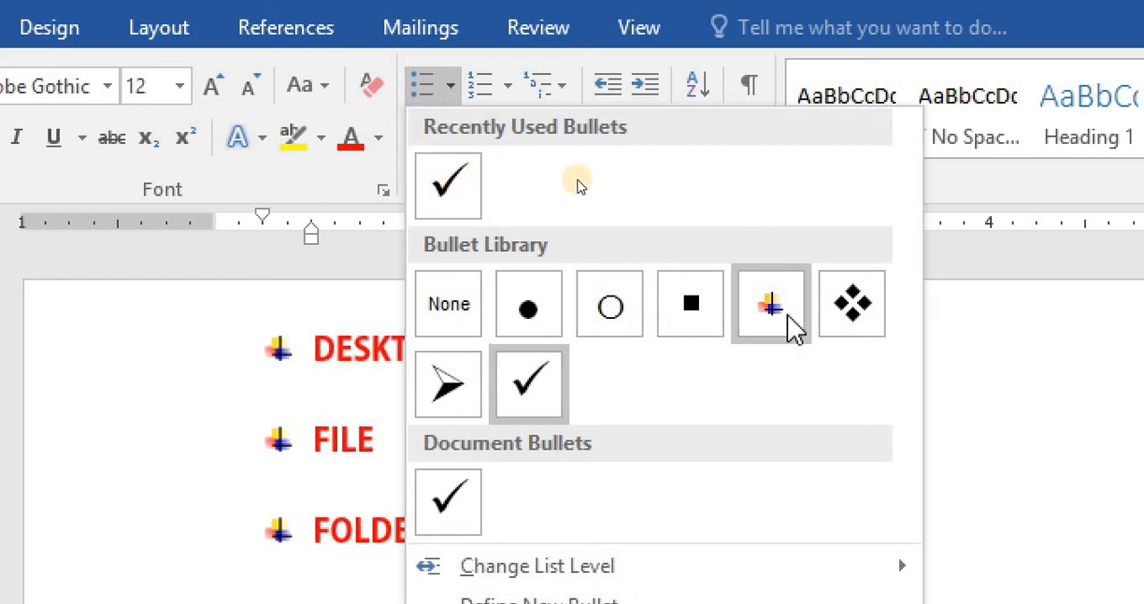
pyautogui.click(854, 304)
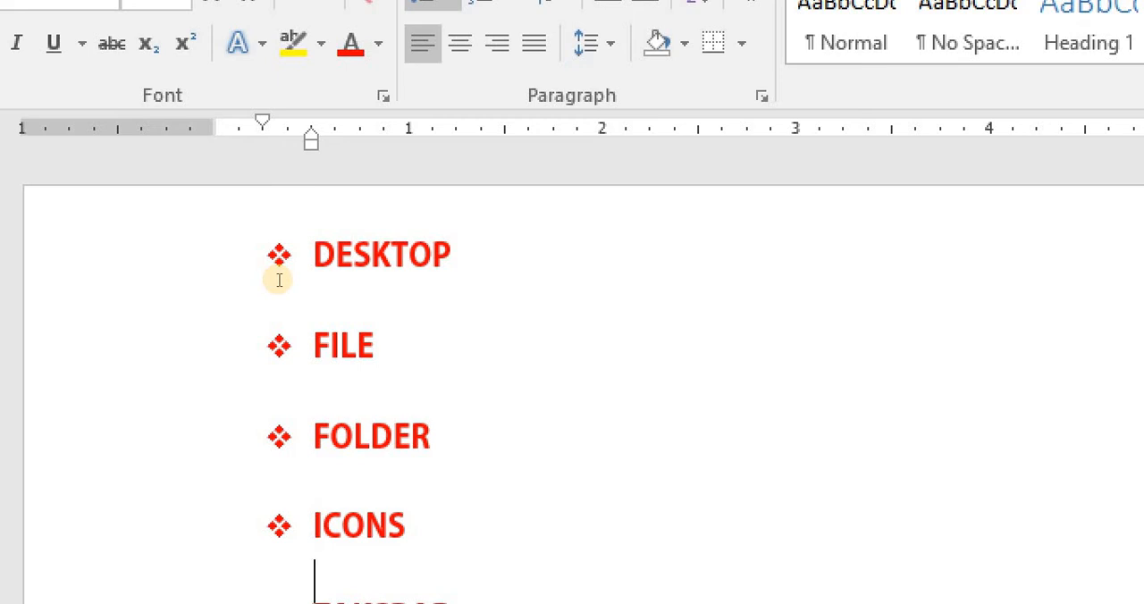
# - Remove the bullets from the whole list by applying no numbering to it
pyautogui.hotkey('ctrl', 'a')
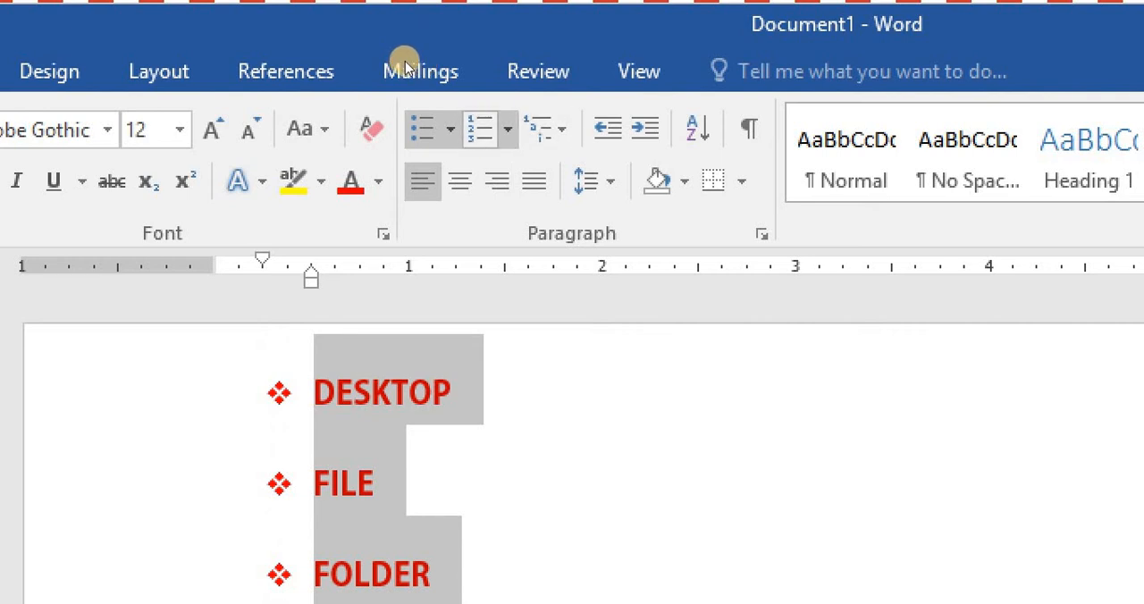
pyautogui.click(508, 130)
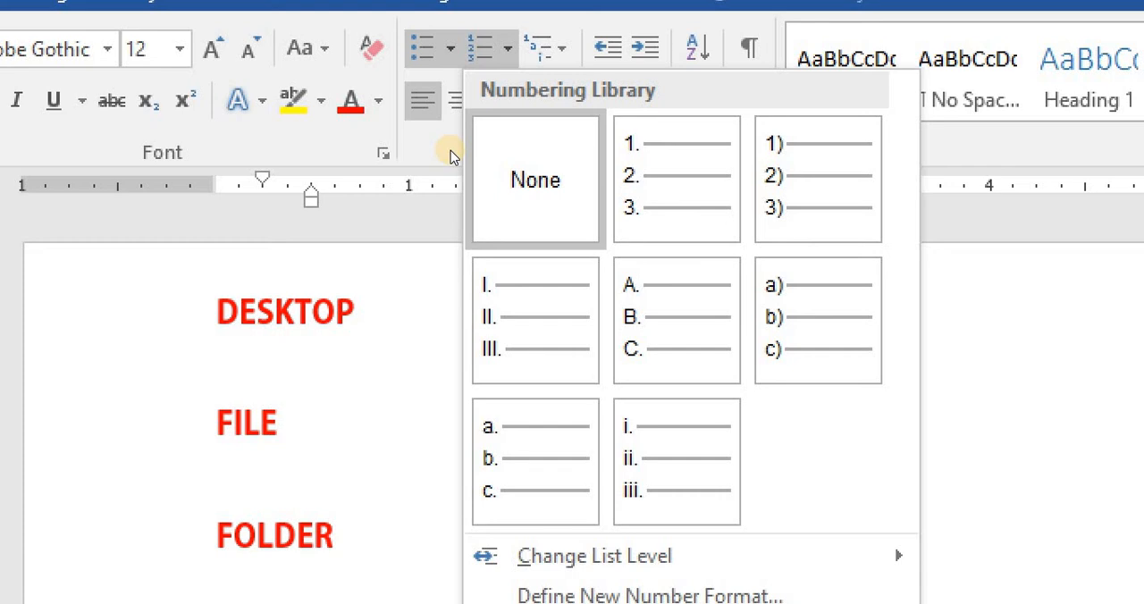
pyautogui.click(490, 208)
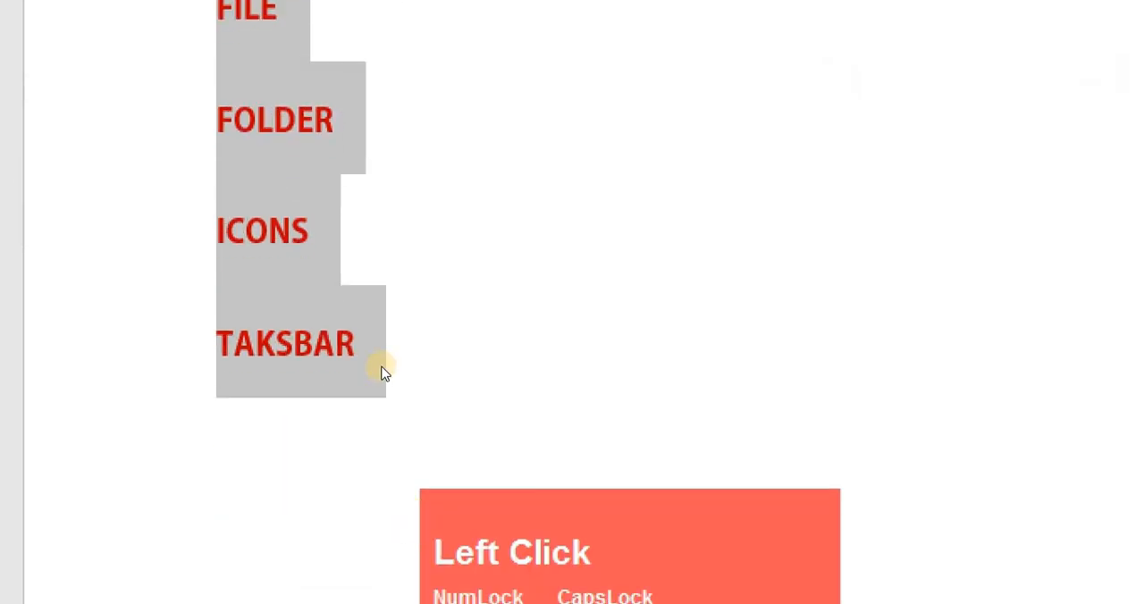
# - Select all the text and reduce its font size step by step to 6 pt
pyautogui.click(240, 193)
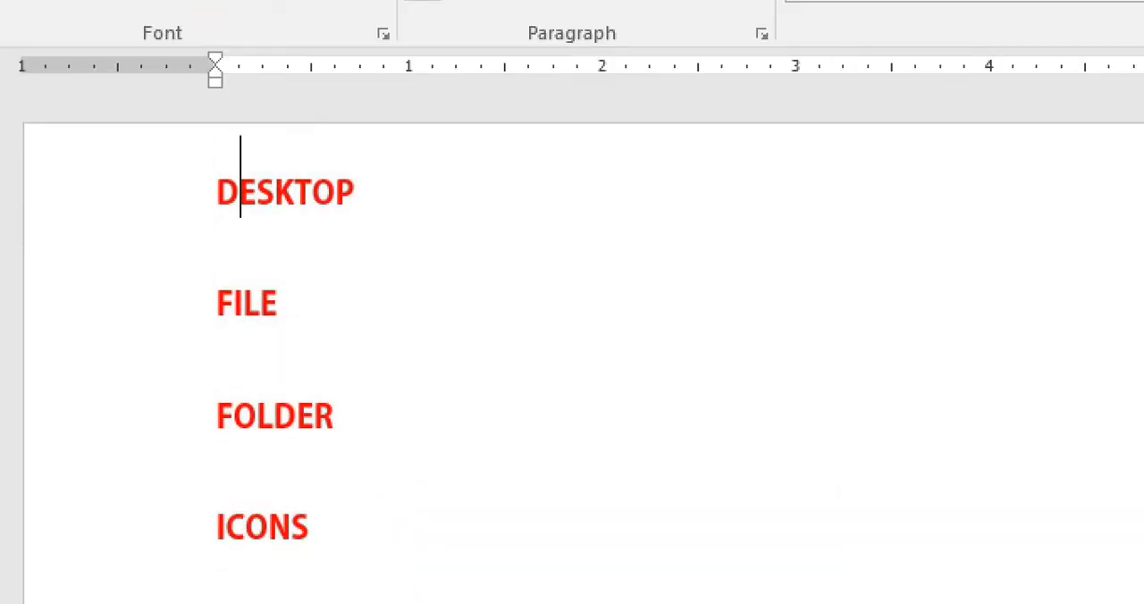
pyautogui.hotkey('ctrl', 'a')
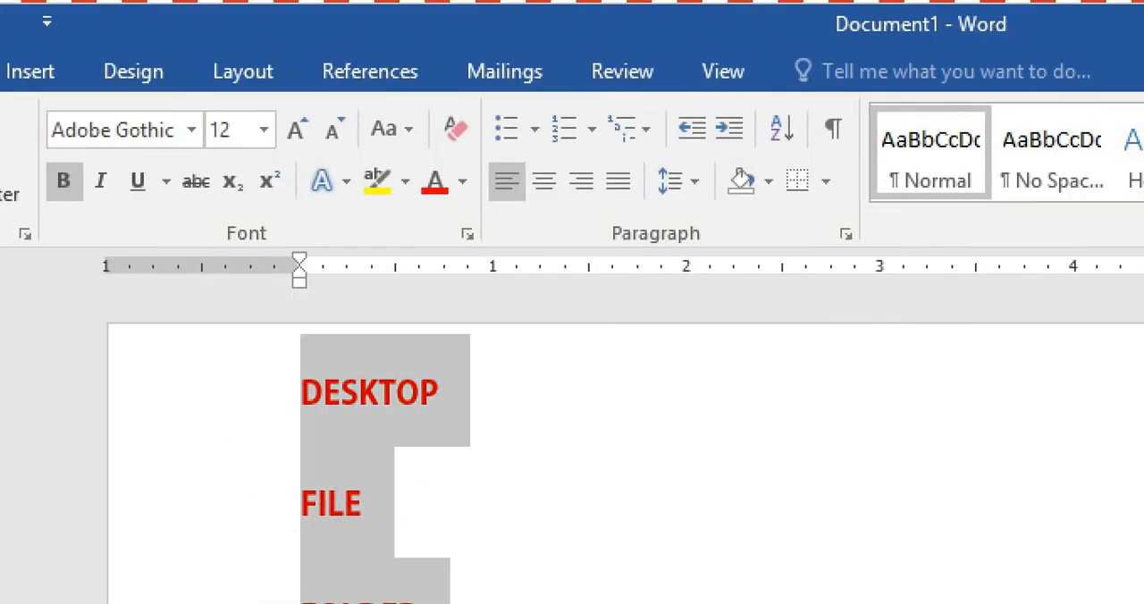
pyautogui.press('Delete')
pyautogui.hotkey('ctrl', 'z')
pyautogui.hotkey('ctrl', '[')
pyautogui.hotkey('ctrl', '[')
pyautogui.hotkey('ctrl', '[')
pyautogui.hotkey('ctrl', '[')
pyautogui.hotkey('ctrl', '[')
pyautogui.hotkey('ctrl', '[')
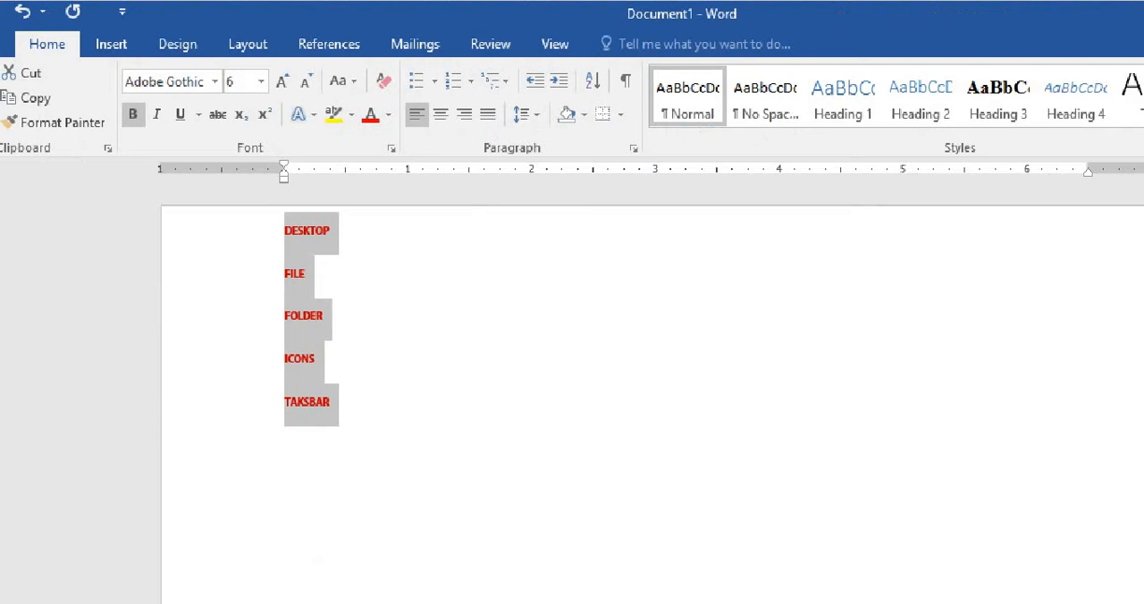
pyautogui.press('F4')
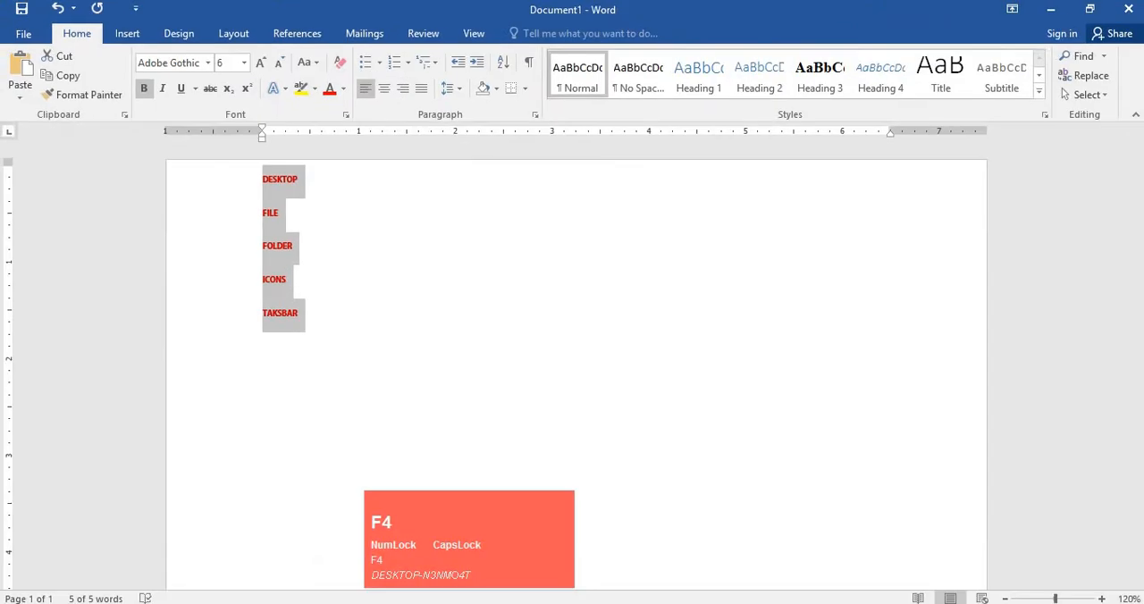
# - Delete all the text in the document
pyautogui.click(364, 216)
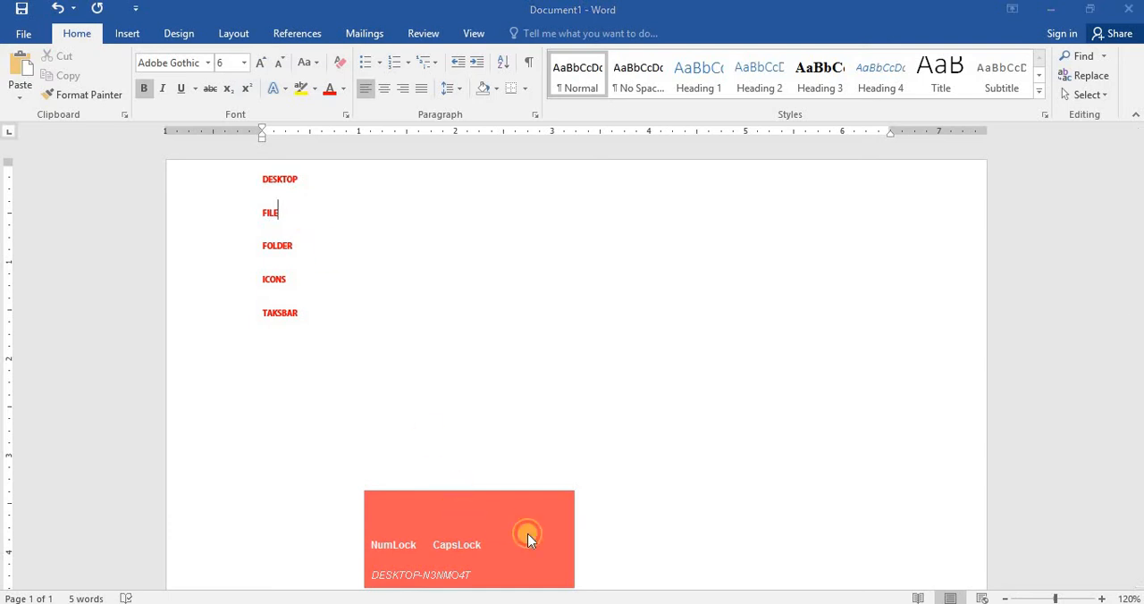
pyautogui.moveTo(528, 538); pyautogui.dragTo(619, 603)
pyautogui.click(367, 215)
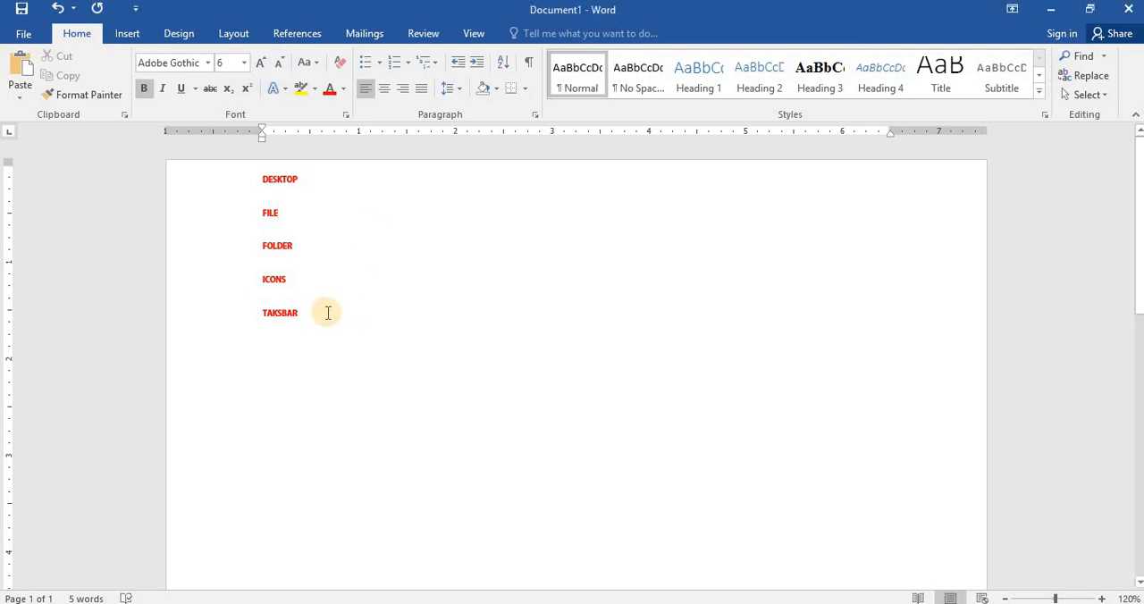
pyautogui.hotkey('ctrl', 'a')
pyautogui.press('Delete')
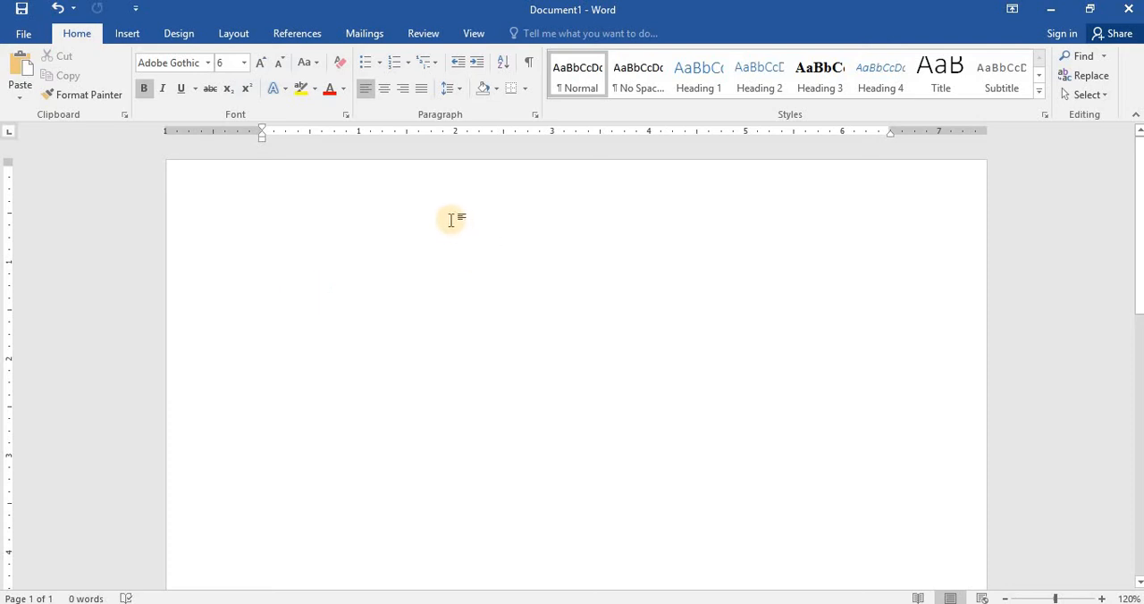
# - Start a list with the arrow bullet on the empty page and enter DCA as the first item
pyautogui.click(379, 63)
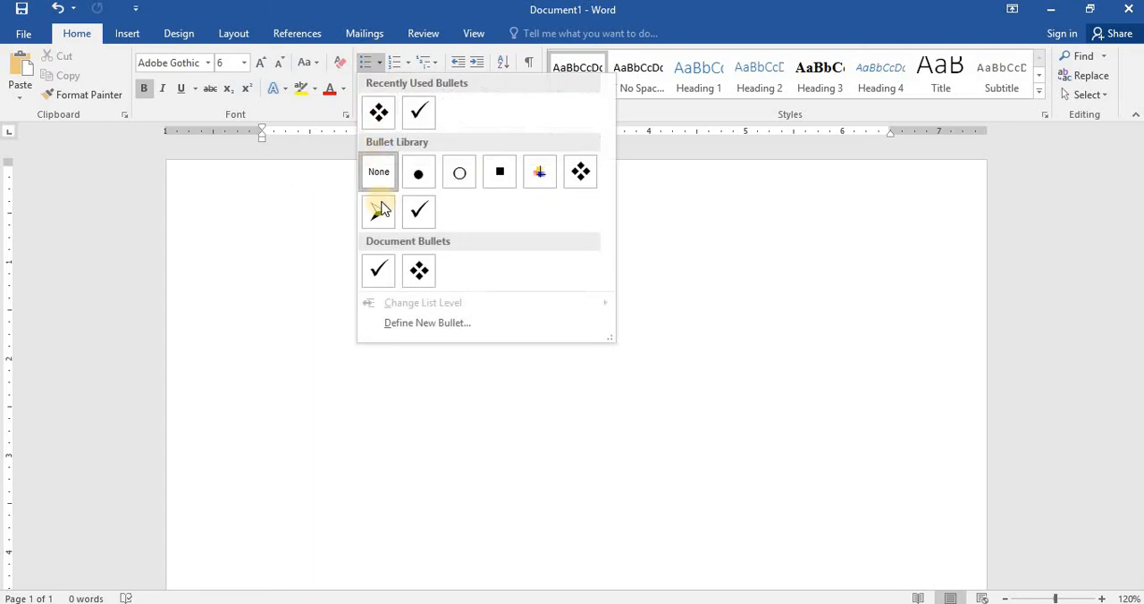
pyautogui.click(382, 202)
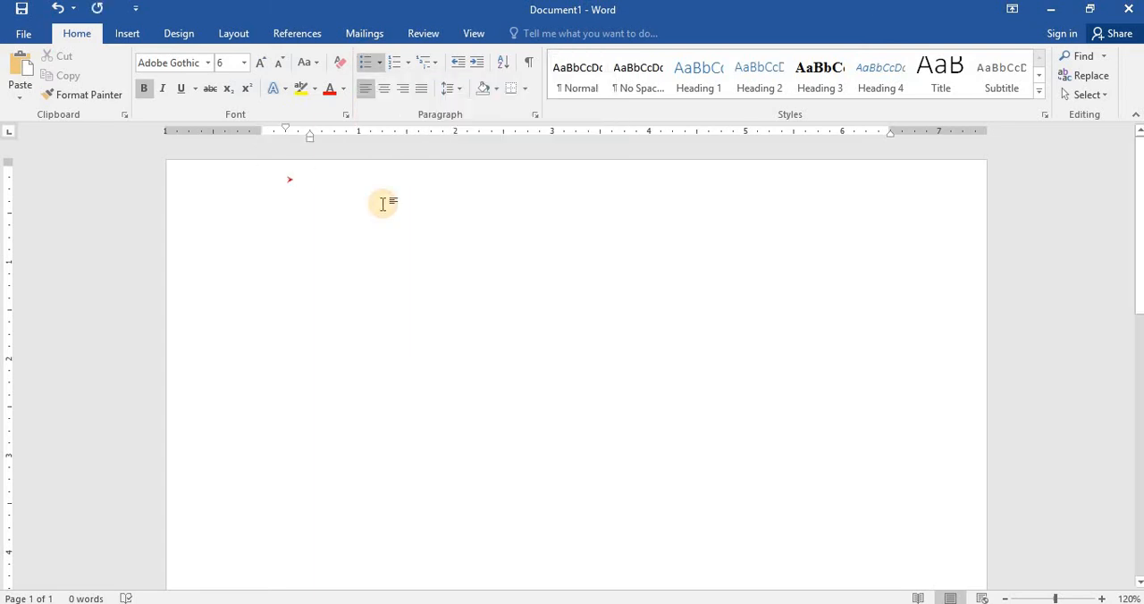
pyautogui.write('DC')
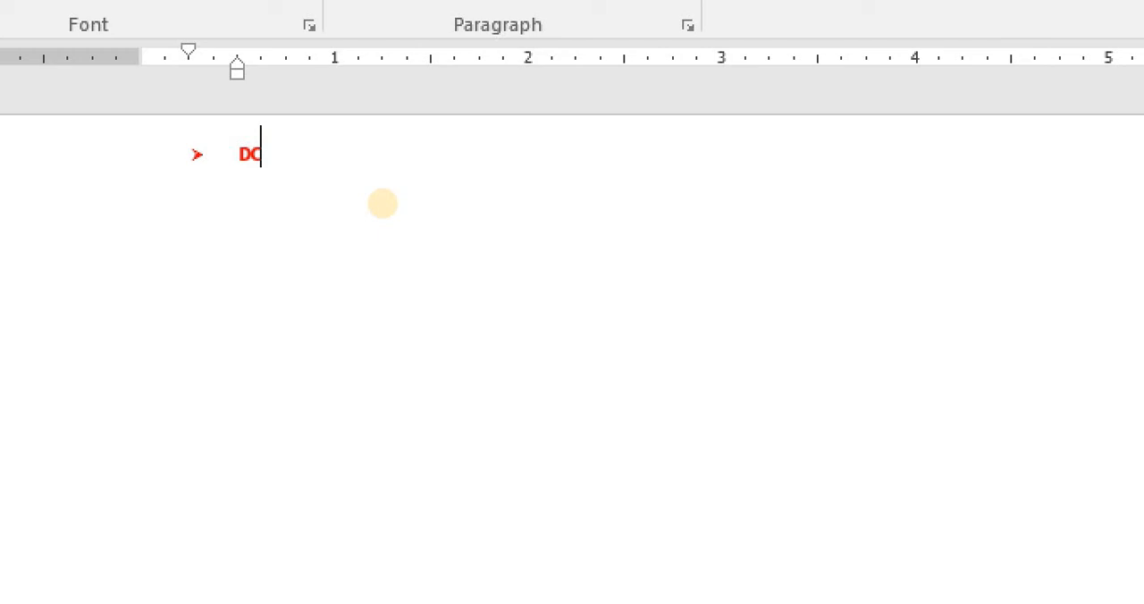
pyautogui.press('BackSpace')
pyautogui.write('CA')
# - Add a new list item below DCA and demote it to the second level
pyautogui.press('Return')
pyautogui.press('Tab')
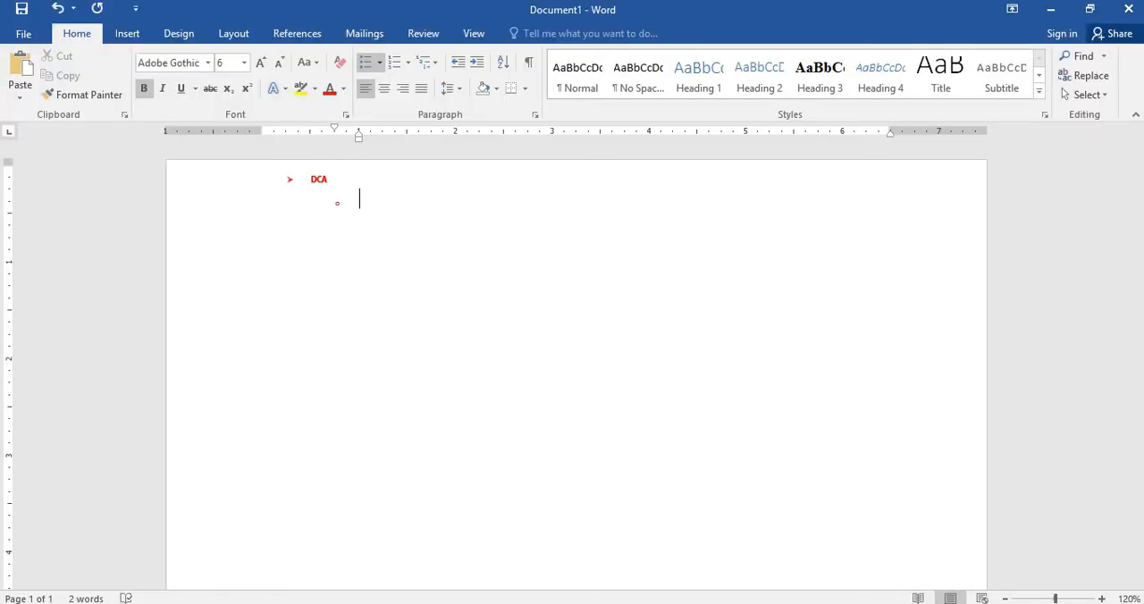
pyautogui.click(602, 444)
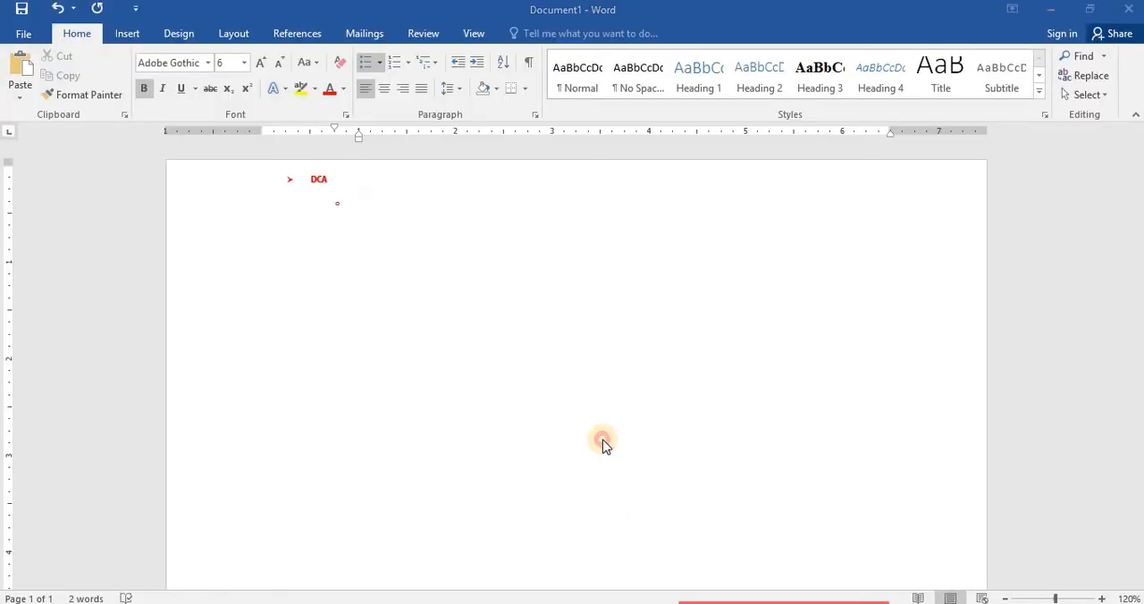
pyautogui.press('F4')
pyautogui.moveTo(309, 424); pyautogui.dragTo(140, 266)
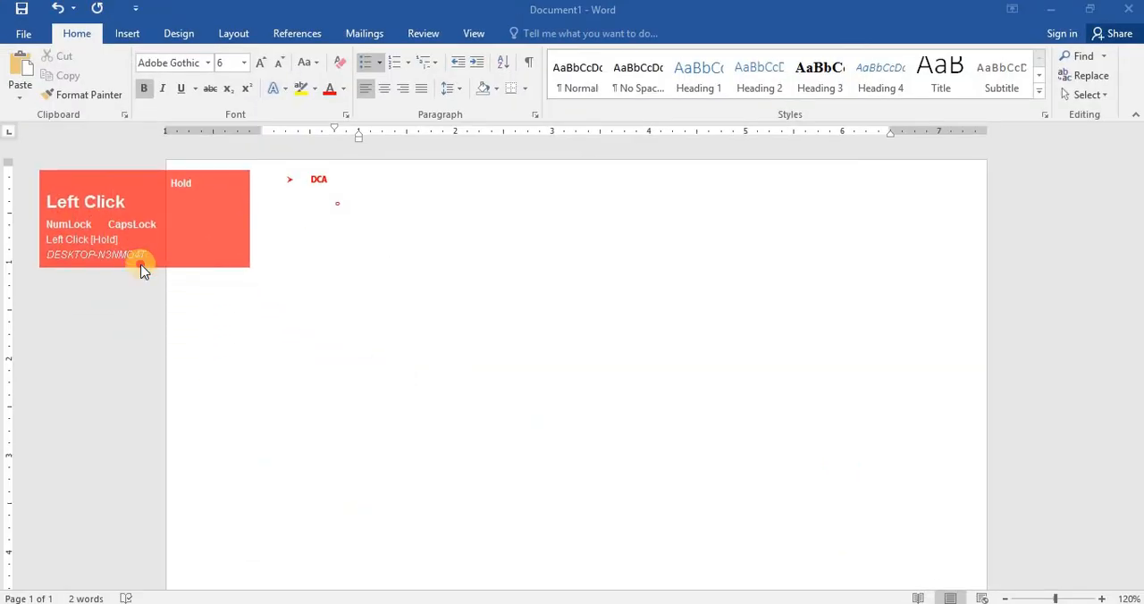
pyautogui.press('F4')
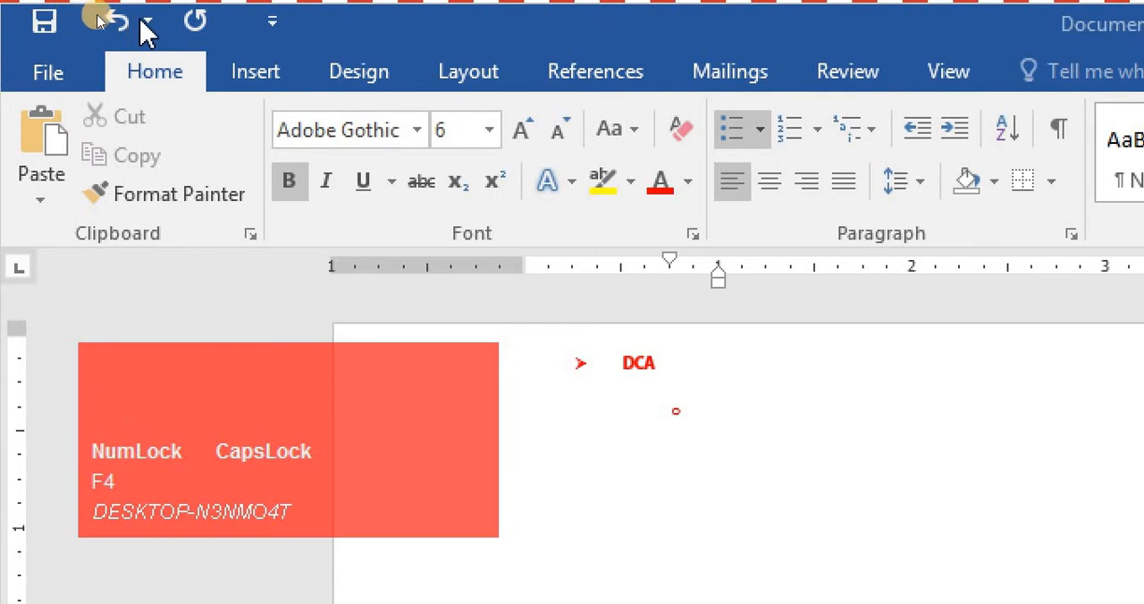
pyautogui.click(722, 402)
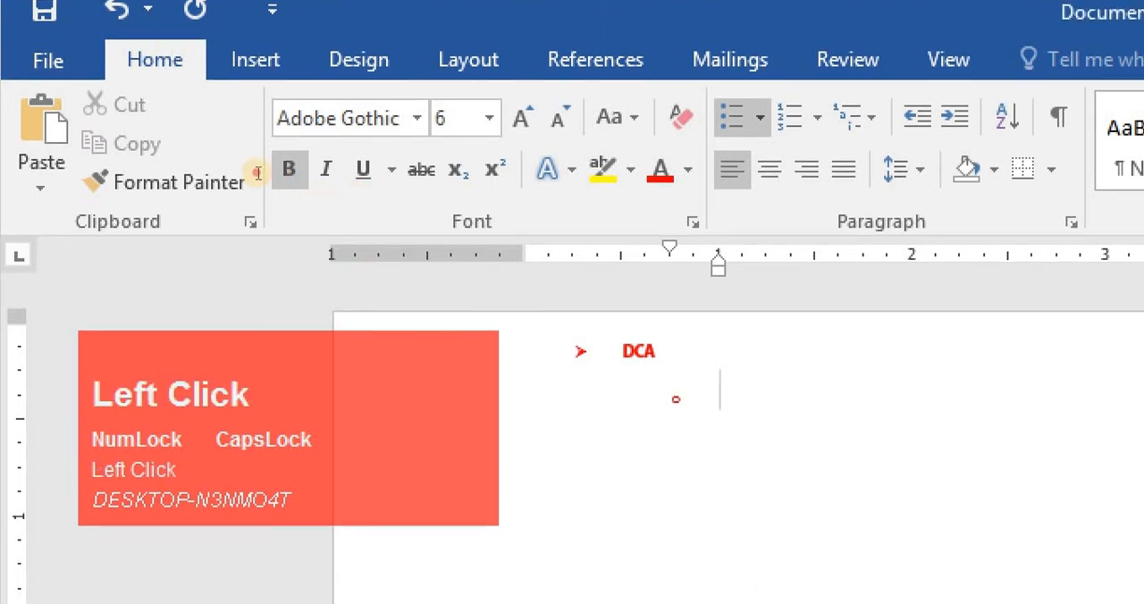
# - Select DCA and enlarge its font size step by step to 17 pt
pyautogui.click(500, 351)
pyautogui.hotkey('ctrl', ']')
pyautogui.hotkey('ctrl', ']')
pyautogui.hotkey('ctrl', ']')
pyautogui.hotkey('ctrl', ']')
pyautogui.hotkey('ctrl', ']')
pyautogui.hotkey('ctrl', ']')
pyautogui.hotkey('ctrl', ']')
pyautogui.hotkey('ctrl', ']')
pyautogui.hotkey('ctrl', ']')
pyautogui.hotkey('ctrl', ']')
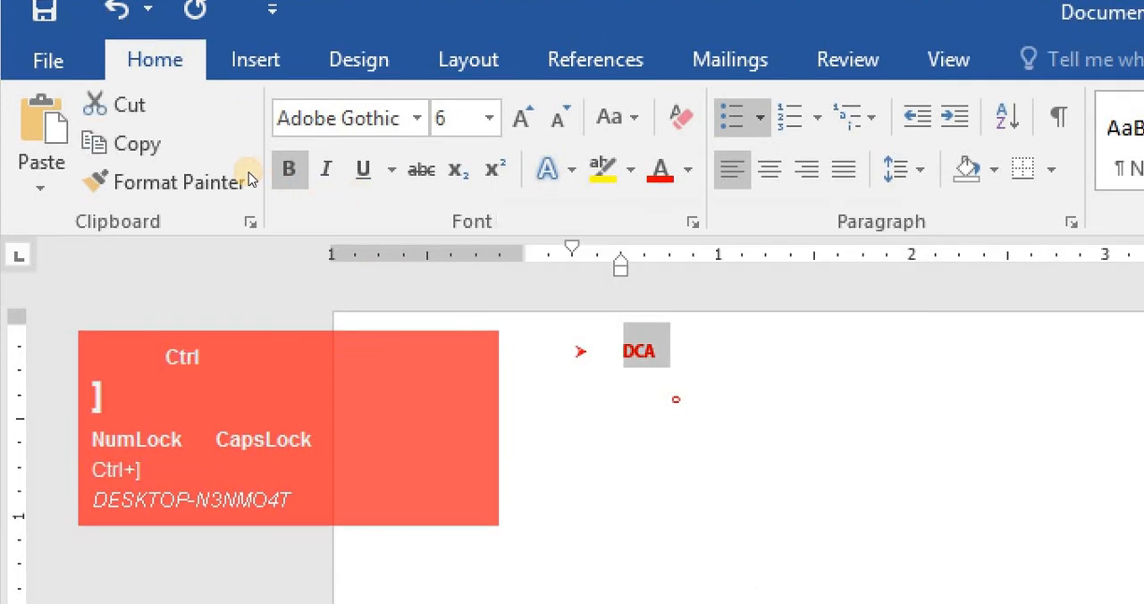
pyautogui.hotkey('ctrl', ']')
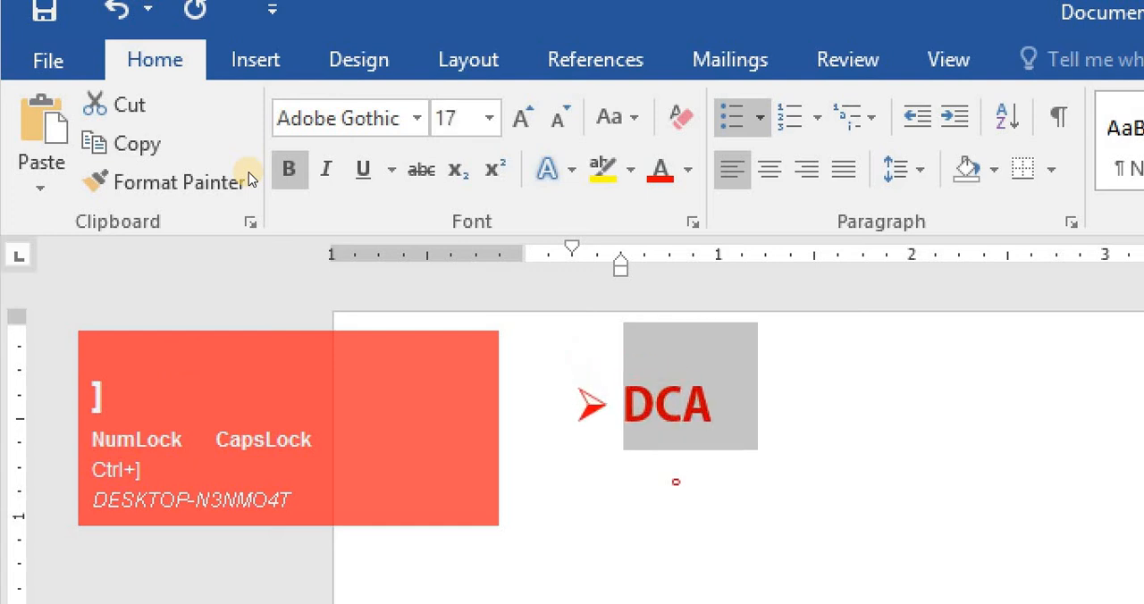
pyautogui.click(298, 207)
pyautogui.click(474, 202)
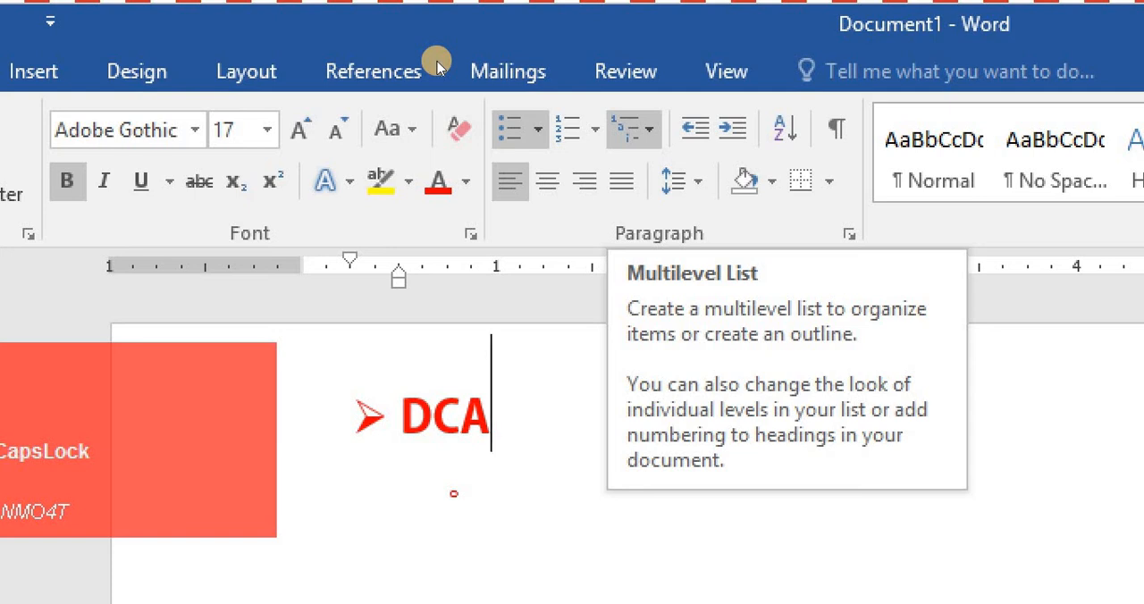
pyautogui.click(636, 130)
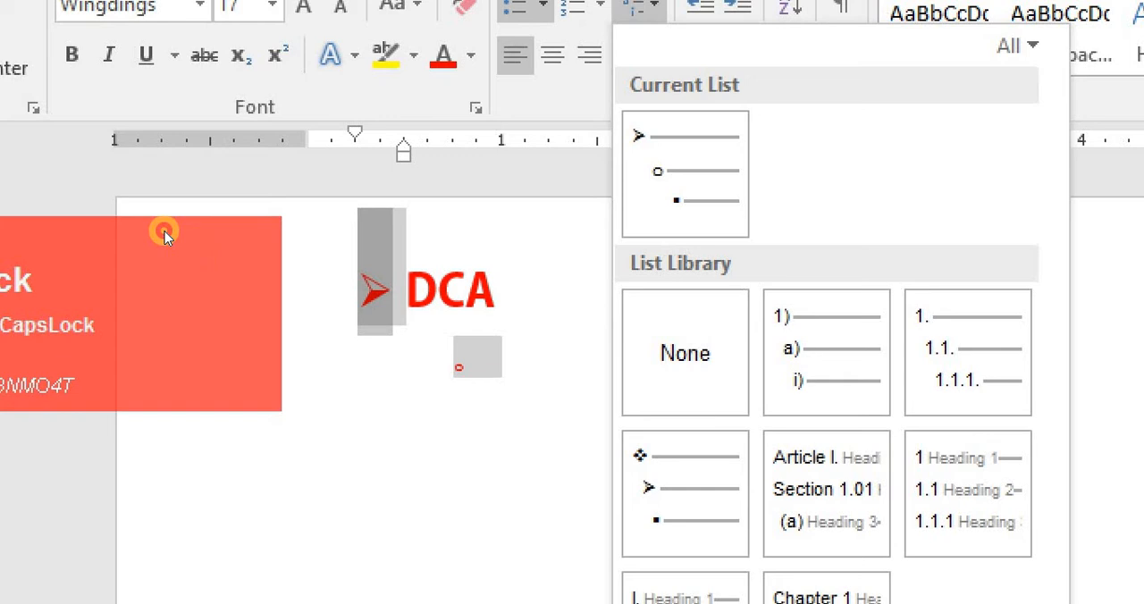
pyautogui.click(164, 232)
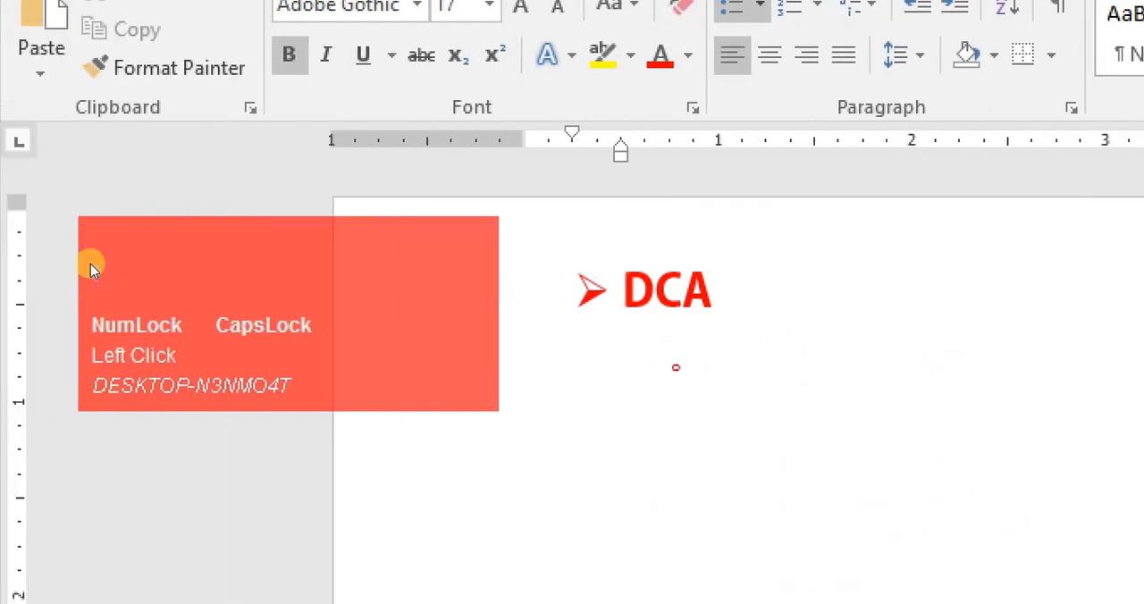
pyautogui.click(236, 273)
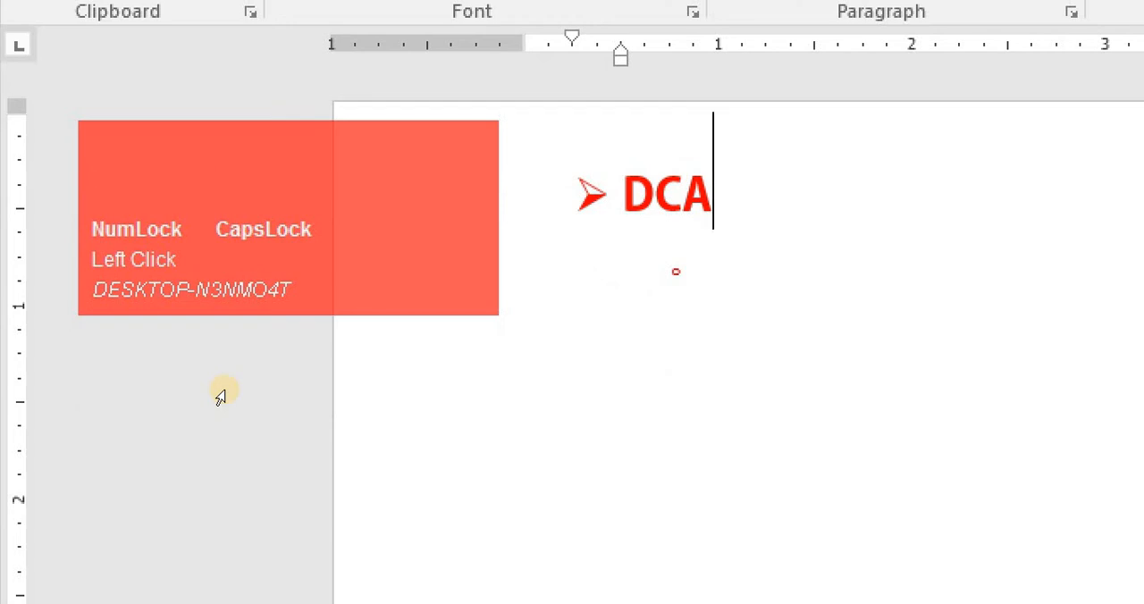
# - Add a new item below DCA, demote it to the second level and enter FUNDAMENTAL
pyautogui.press('Return')
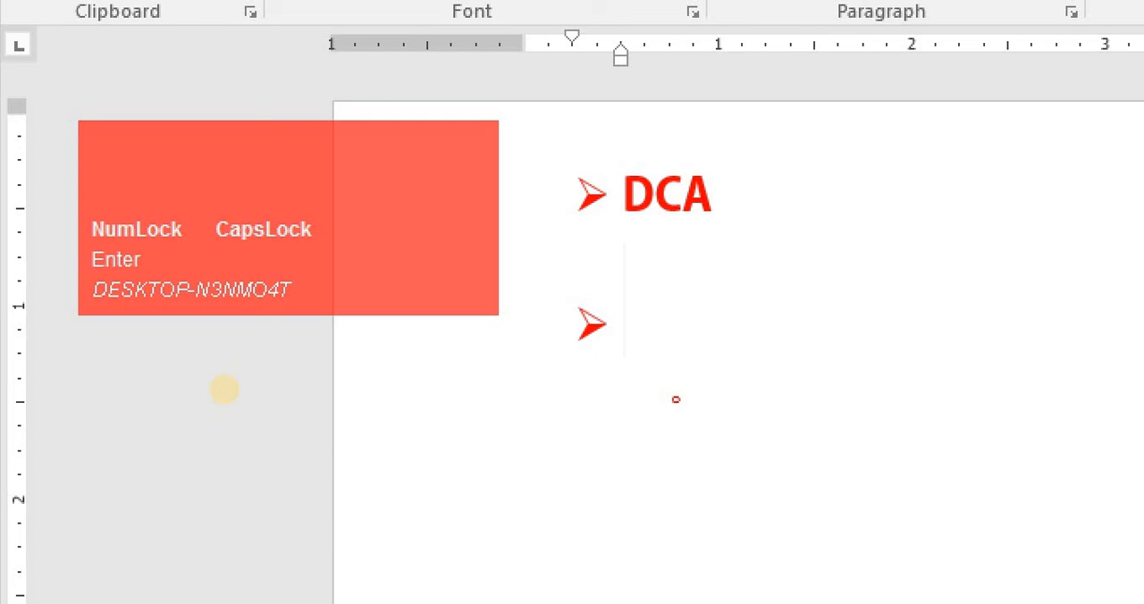
pyautogui.press('Tab')
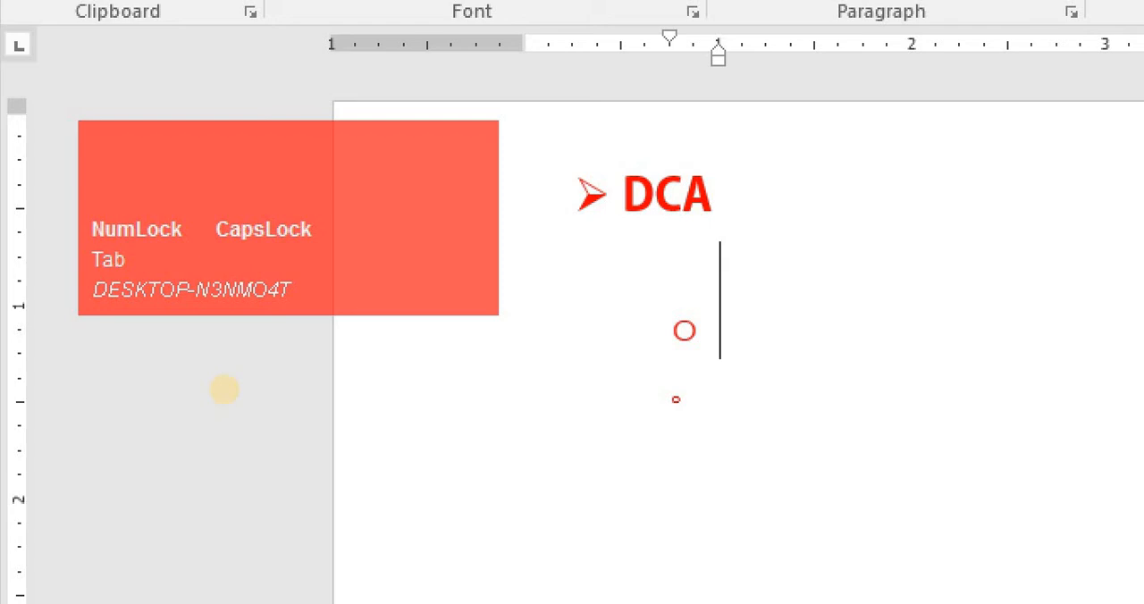
pyautogui.write('FUNAM')
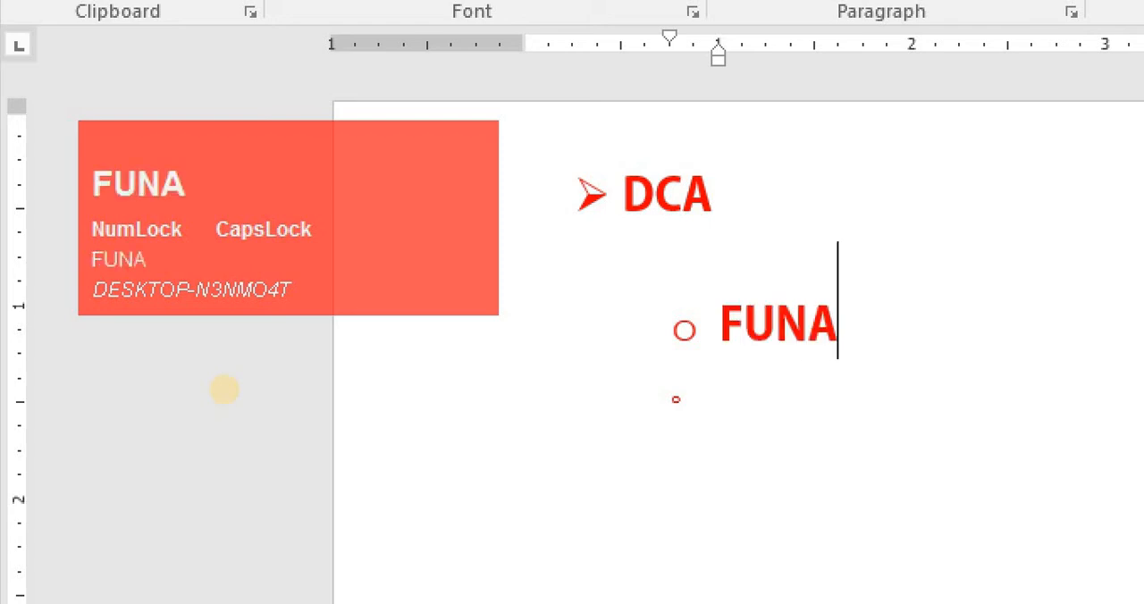
pyautogui.press('BackSpace')
pyautogui.press('BackSpace')
pyautogui.write('DAME')
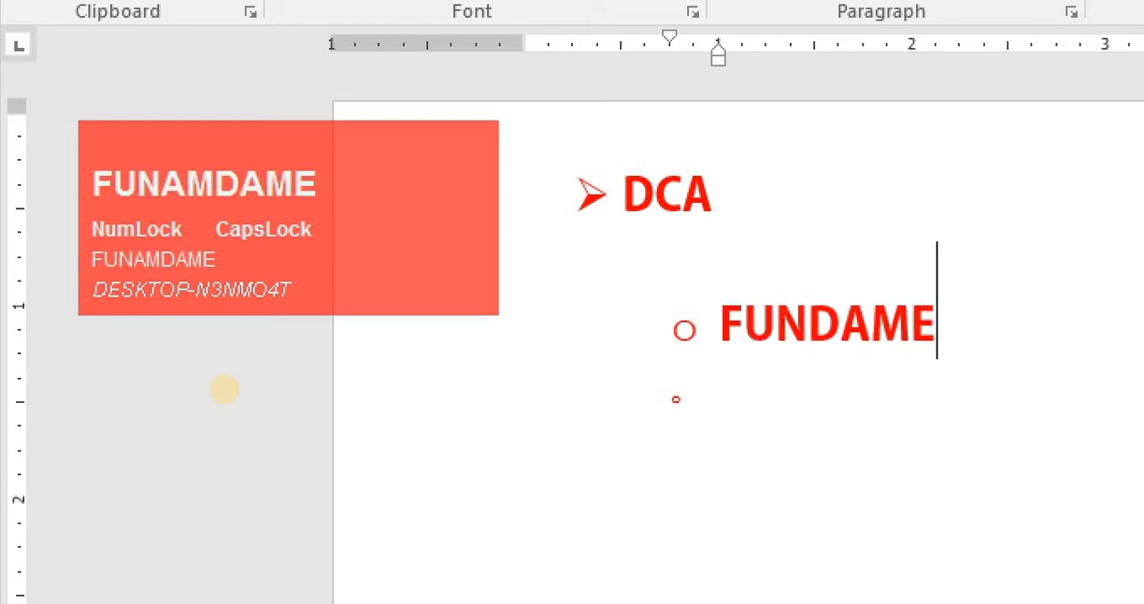
pyautogui.write('NTAL')
# - Add third-level items HARDWARE and SOFTWARE beneath FUNDAMENTAL
pyautogui.press('Return')
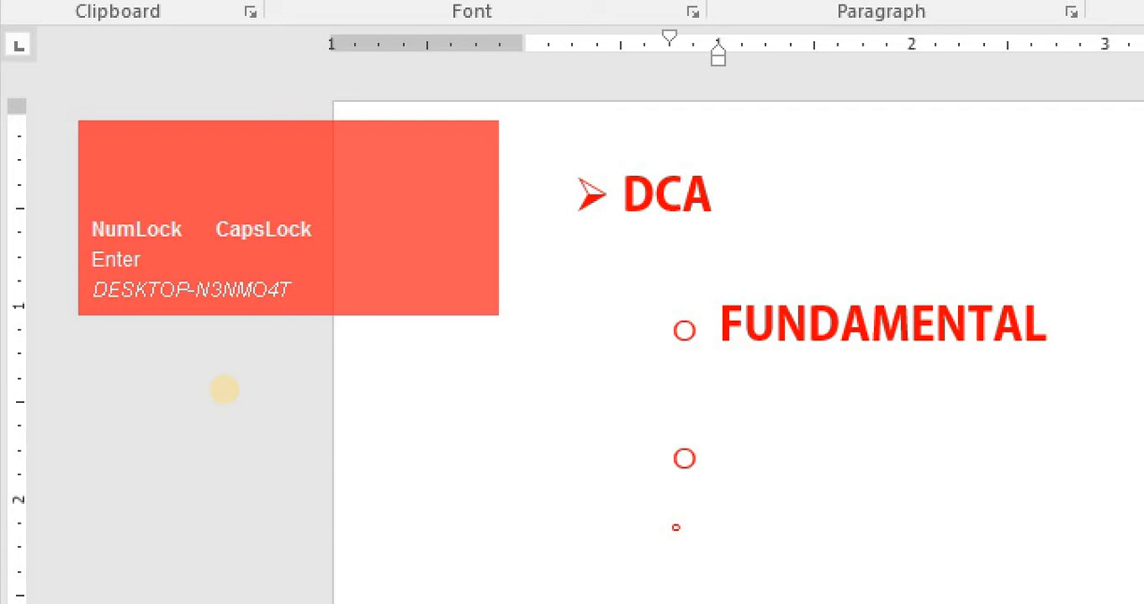
pyautogui.press('Tab')
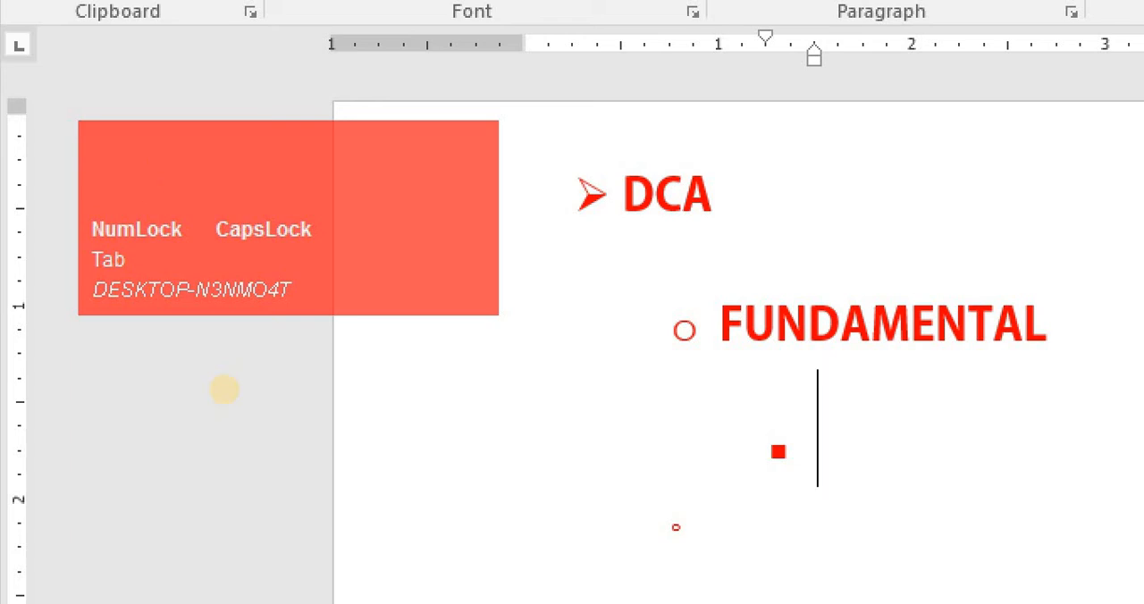
pyautogui.write('HARDWARE')
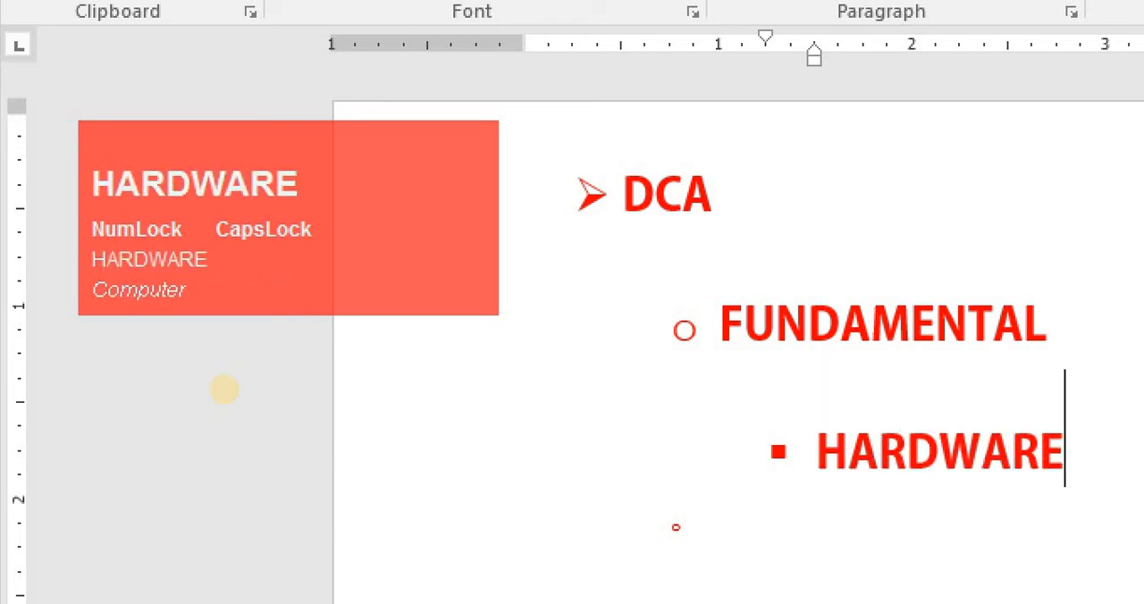
pyautogui.press('Return')
pyautogui.write('SOFTWAR')
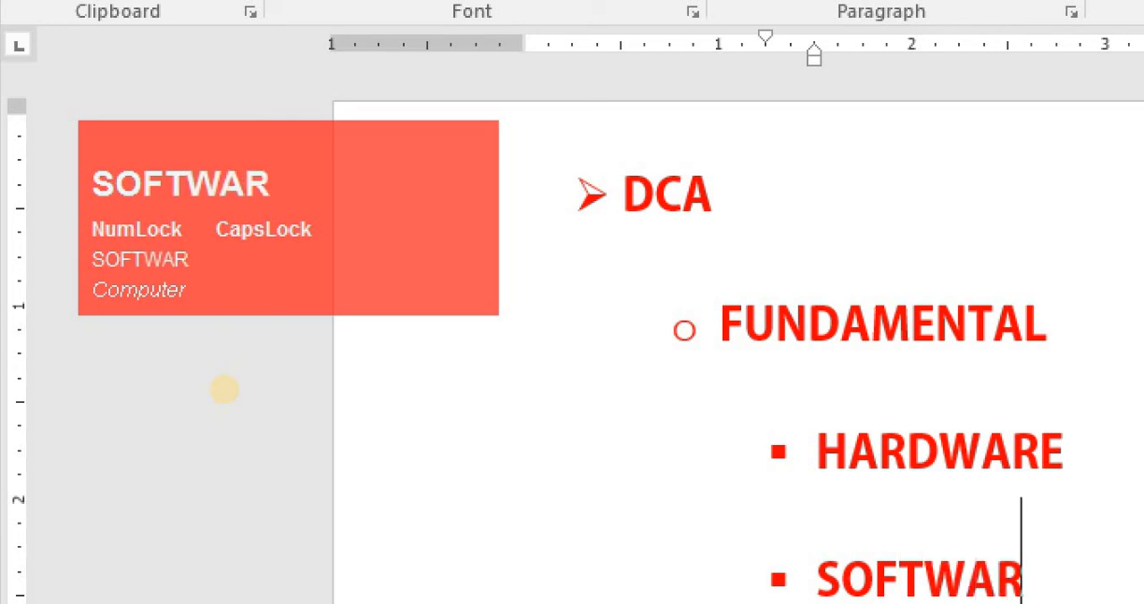
pyautogui.write('E')
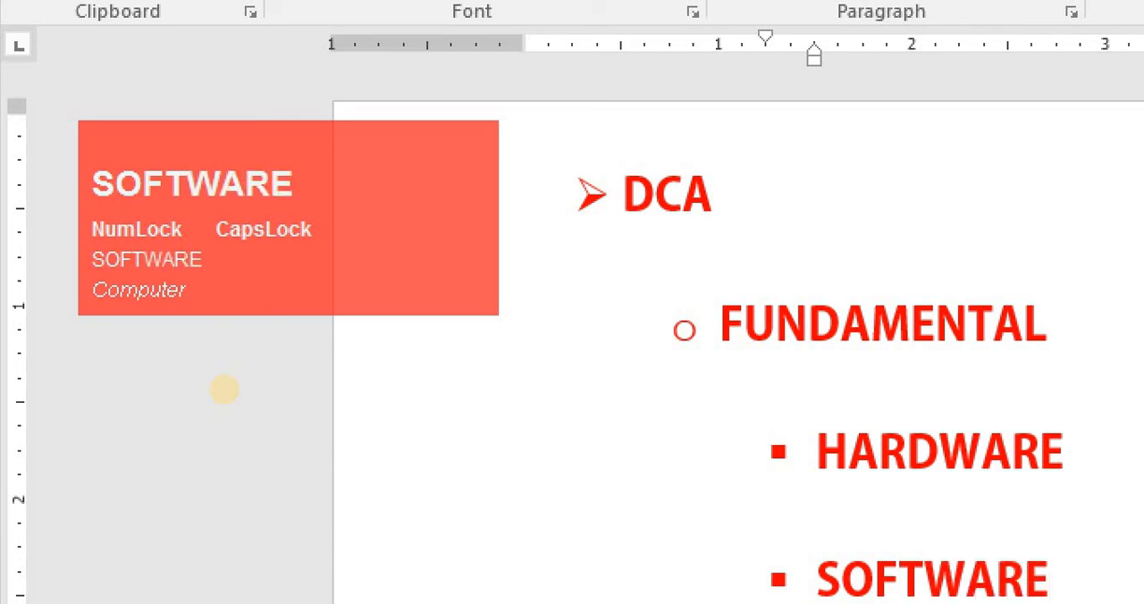
# - Add a new second-level list item MS OFFICE below the SOFTWARE item
pyautogui.press('Return')
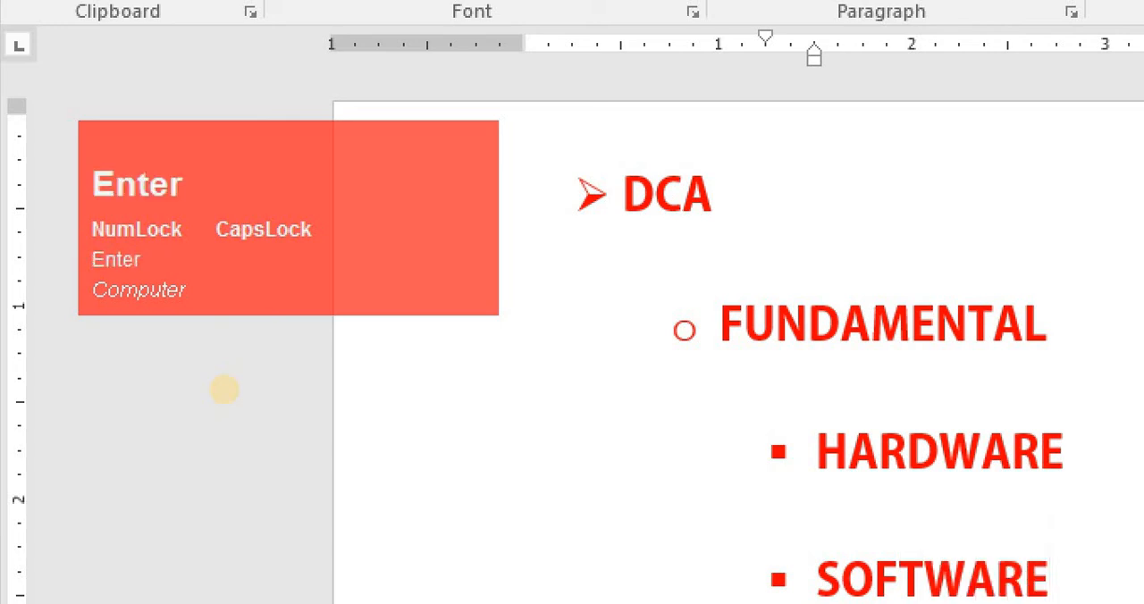
pyautogui.press('Return')
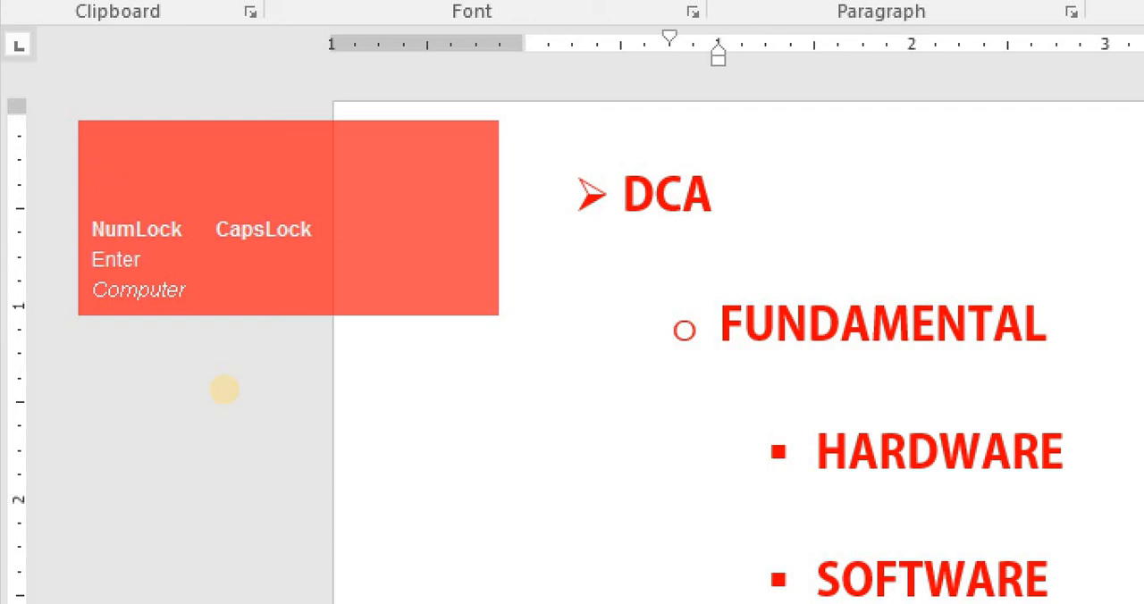
pyautogui.scroll(-1, 224, 388)
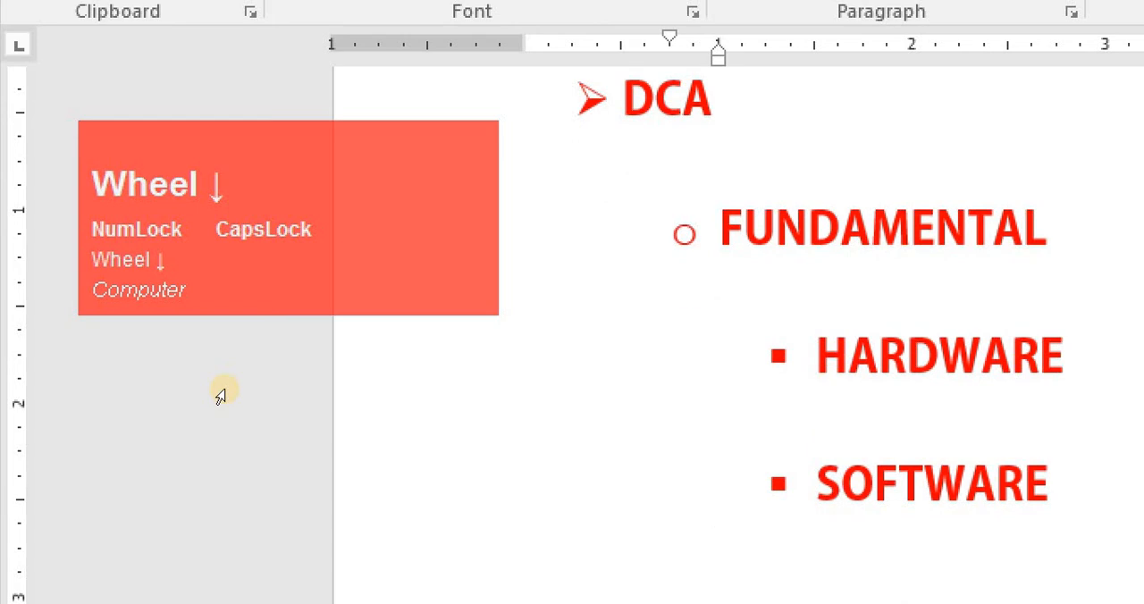
pyautogui.scroll(-1, 221, 395)
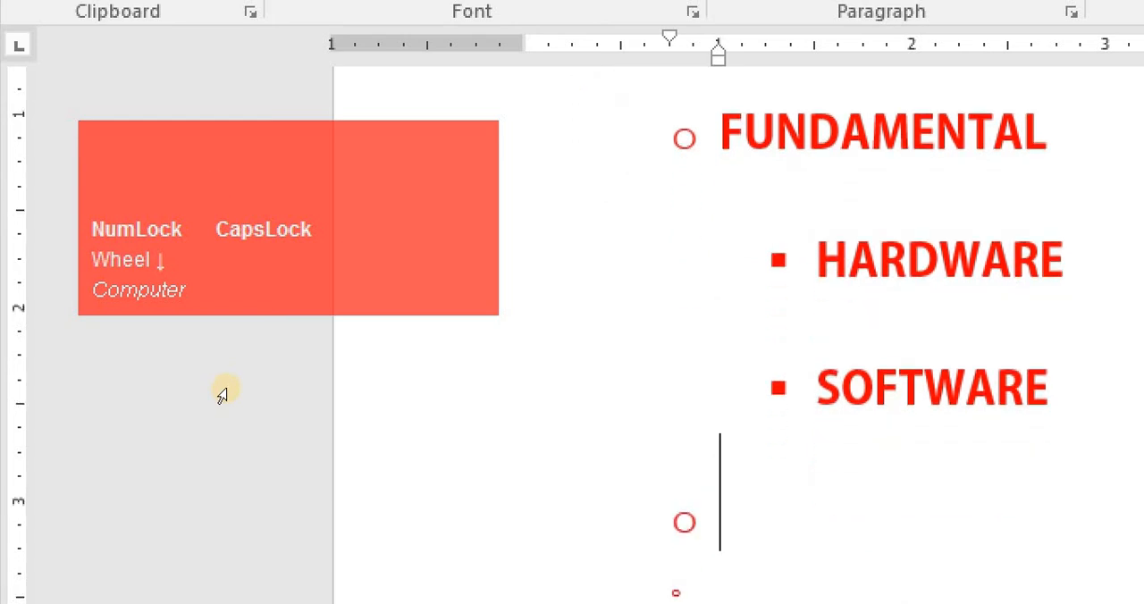
pyautogui.press('BackSpace')
pyautogui.press('BackSpace')
pyautogui.press('BackSpace')
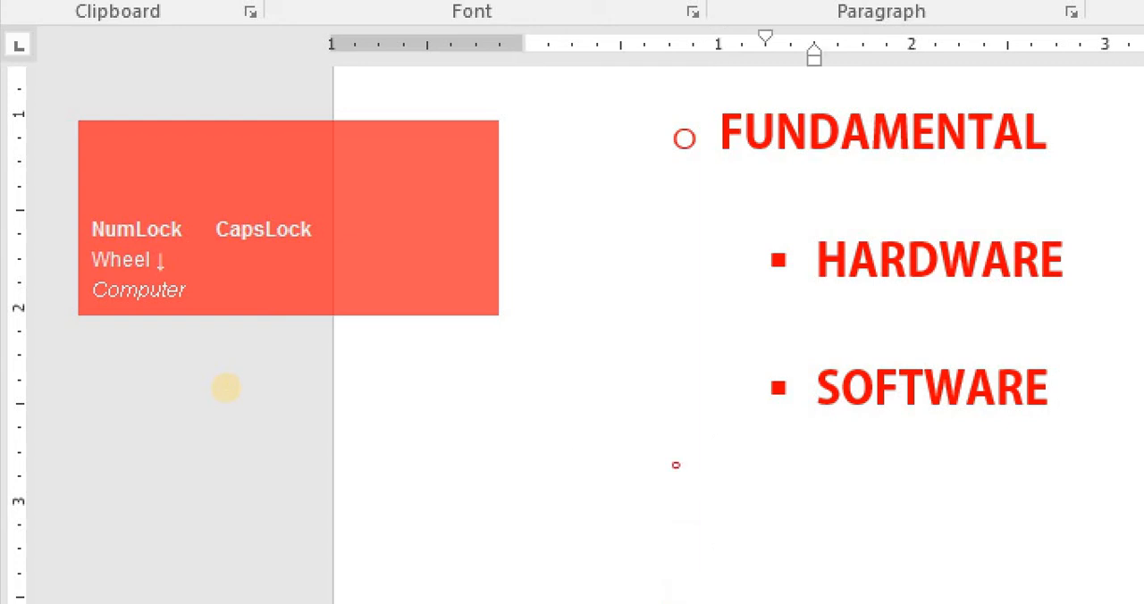
pyautogui.press('Return')
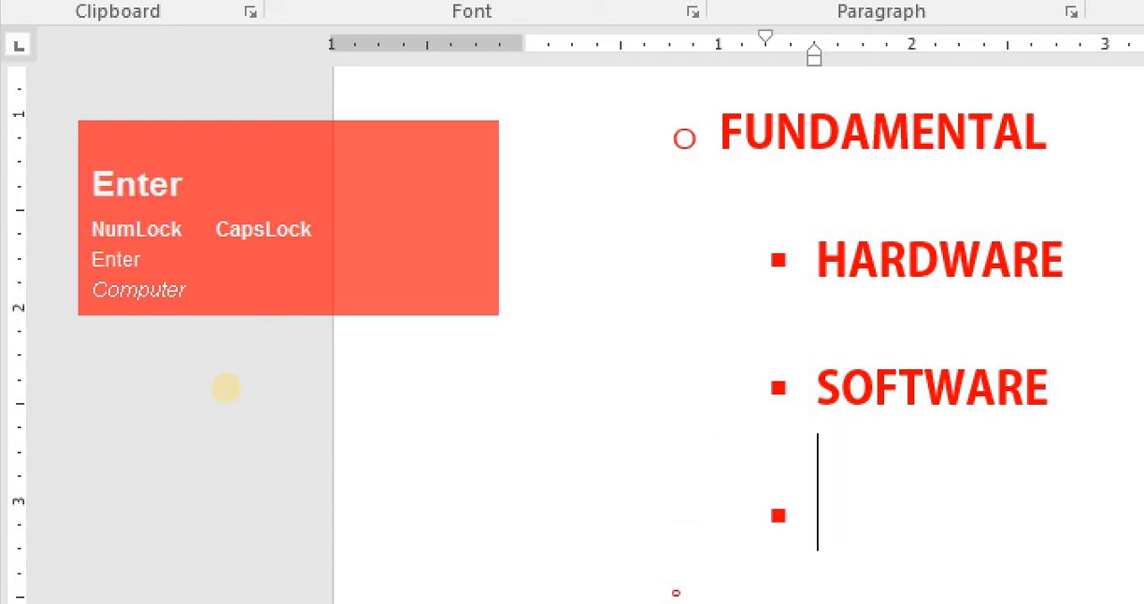
pyautogui.press('Return')
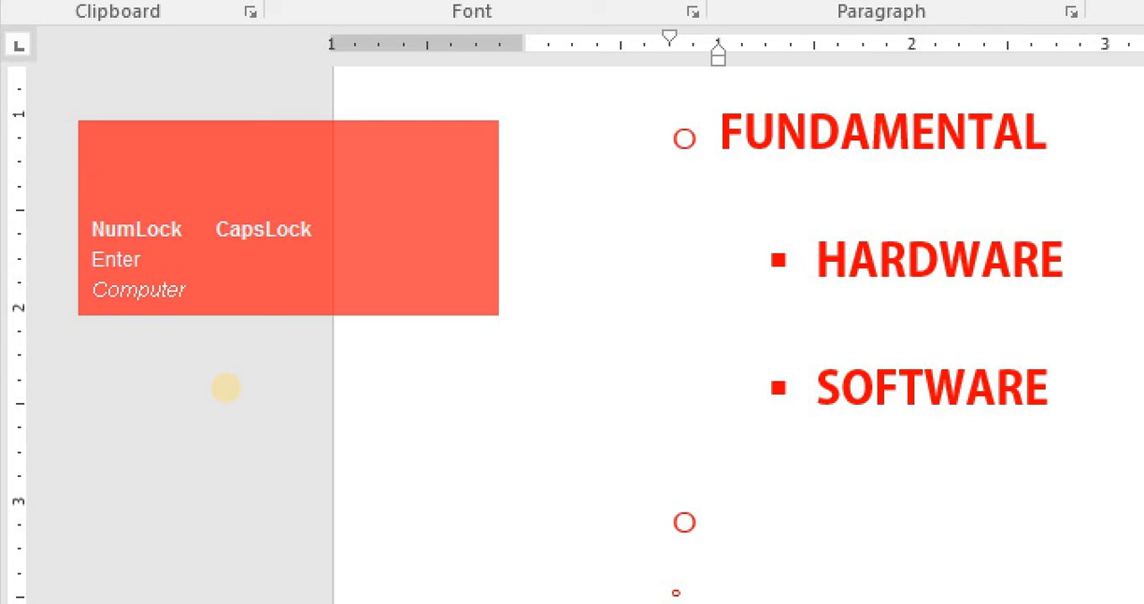
pyautogui.write('MS ')
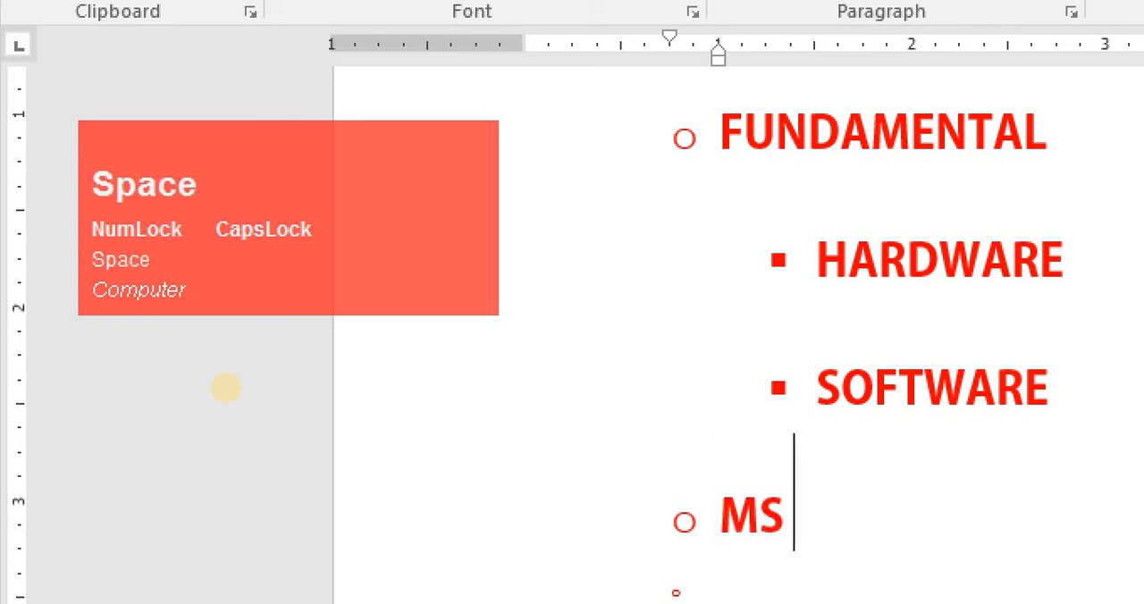
pyautogui.write('OFFICE')
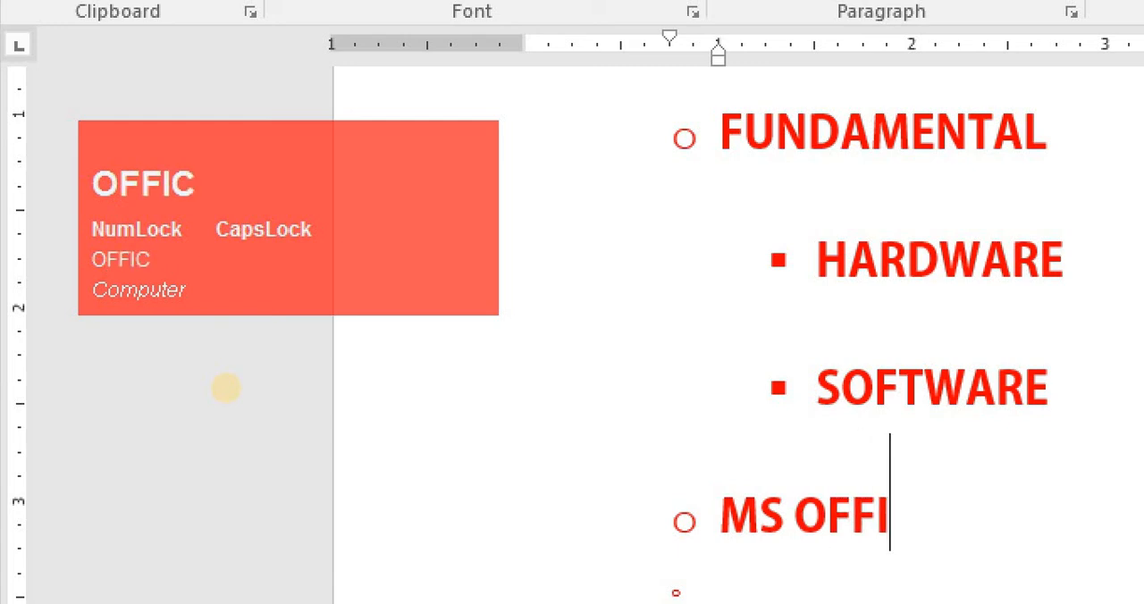
# - Add a third-level item MS WORD beneath MS OFFICE, followed by a new empty item
pyautogui.press('Return')
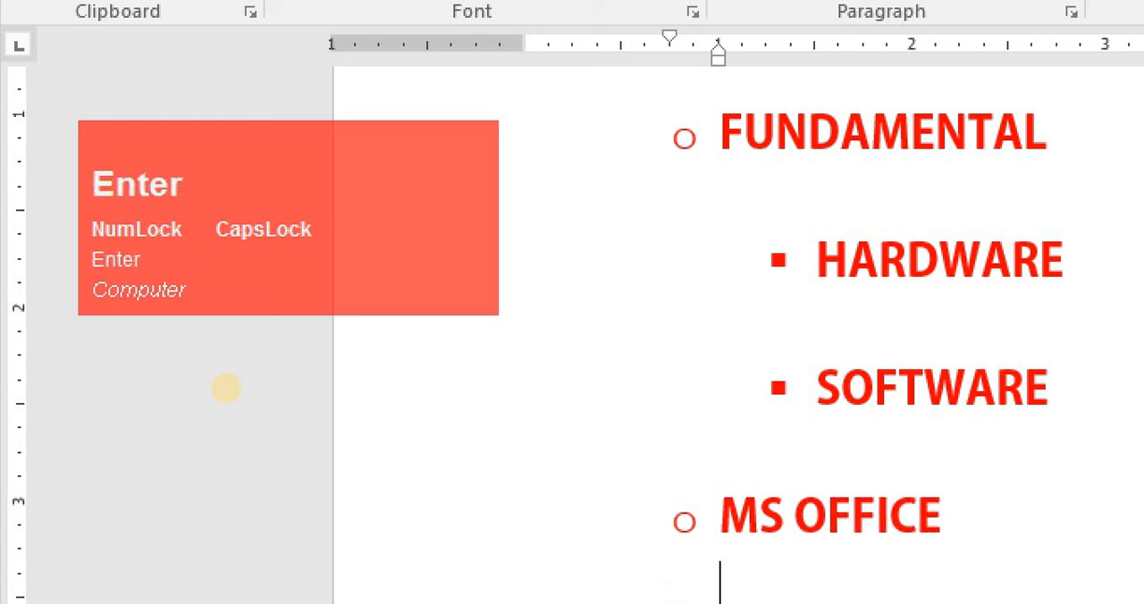
pyautogui.press('Tab')
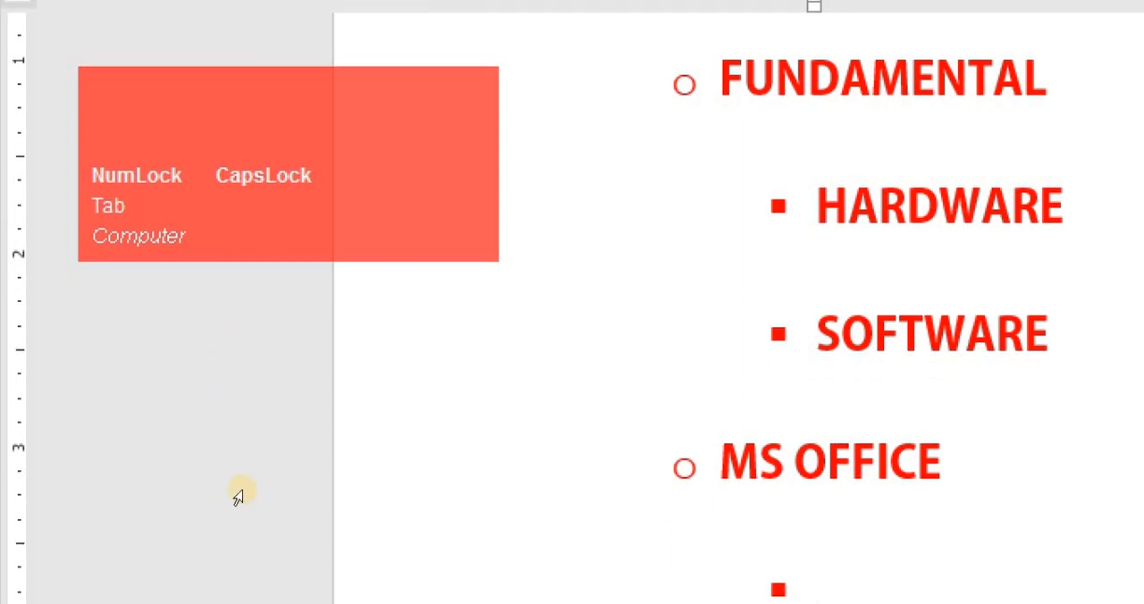
pyautogui.click(239, 490)
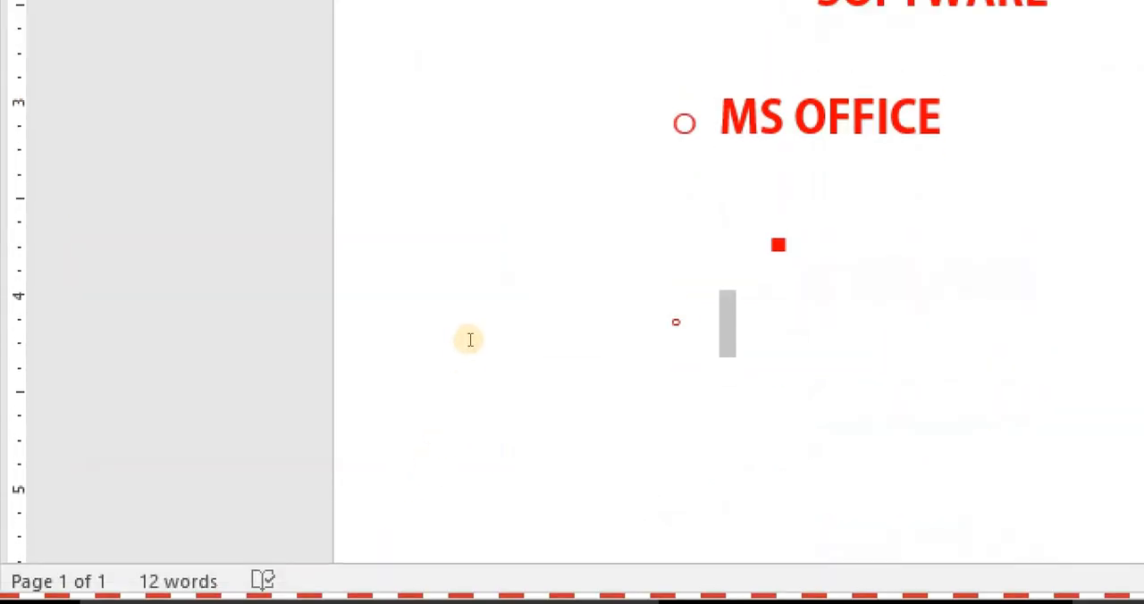
pyautogui.click(454, 184)
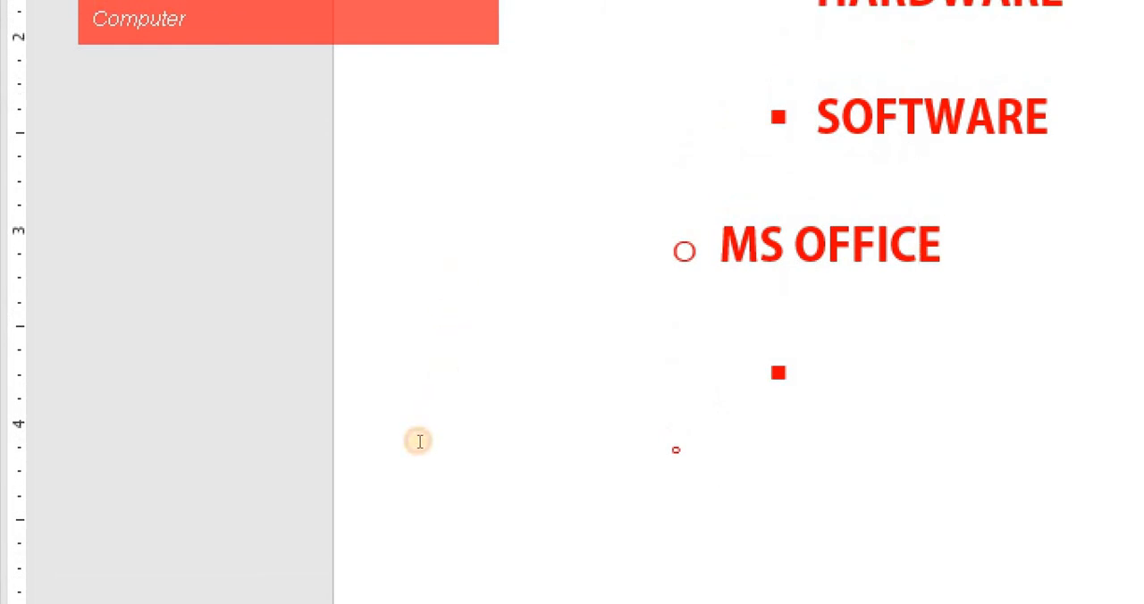
pyautogui.press('Down')
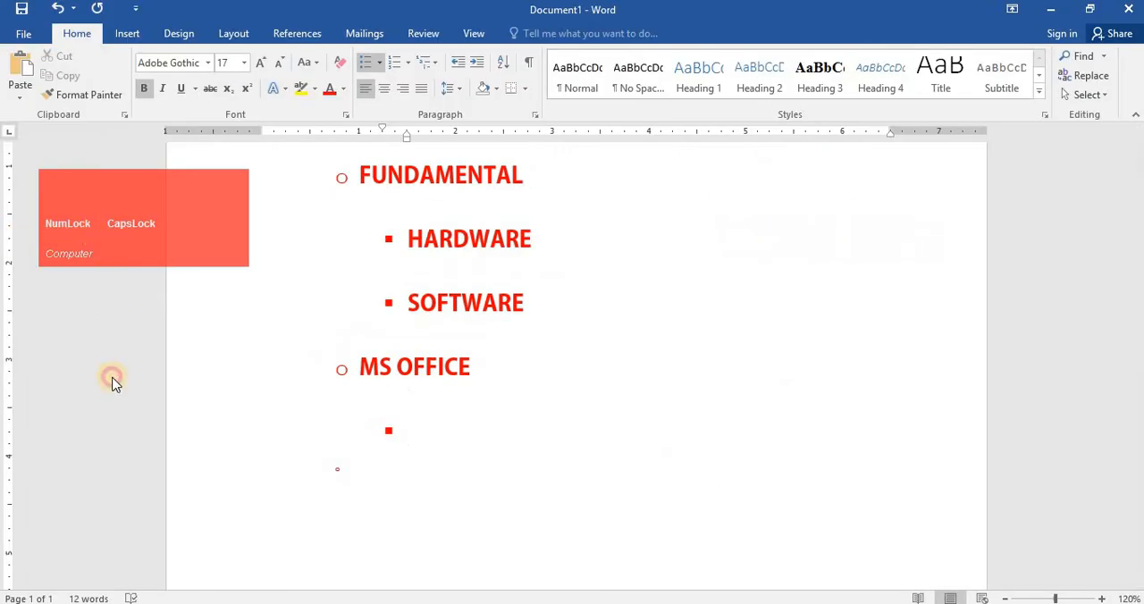
pyautogui.click(293, 367)
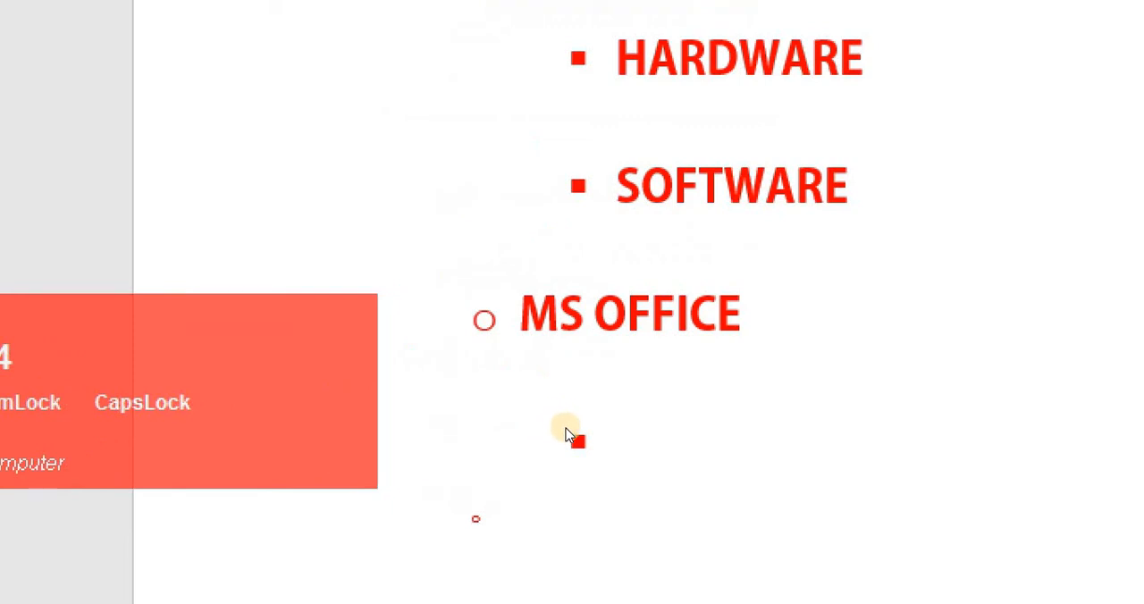
pyautogui.click(563, 434)
pyautogui.write('MS WORD')
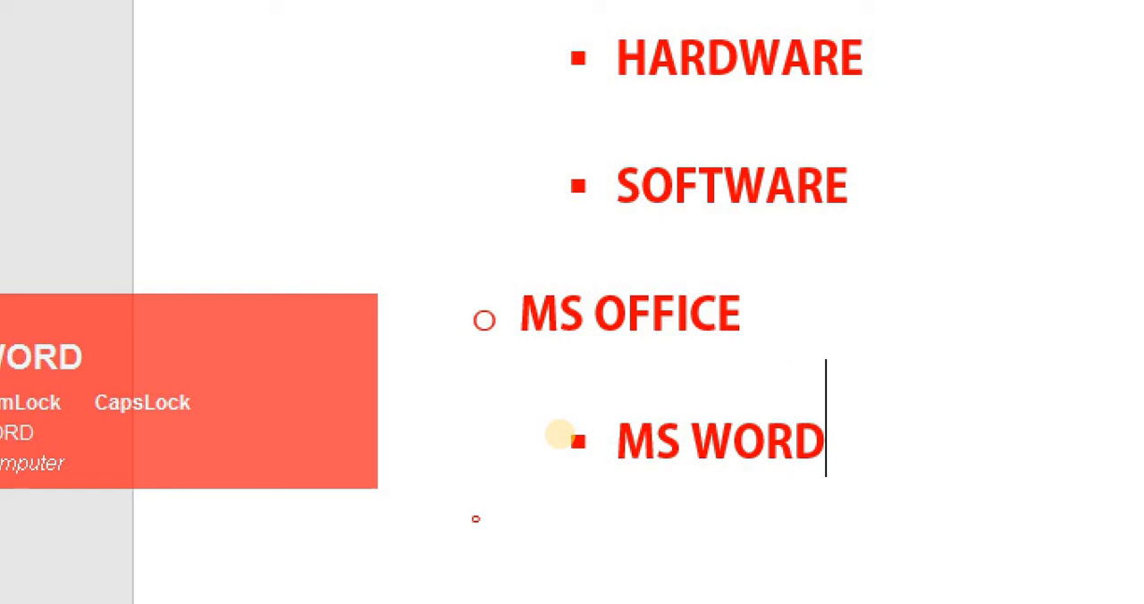
pyautogui.press('Return')
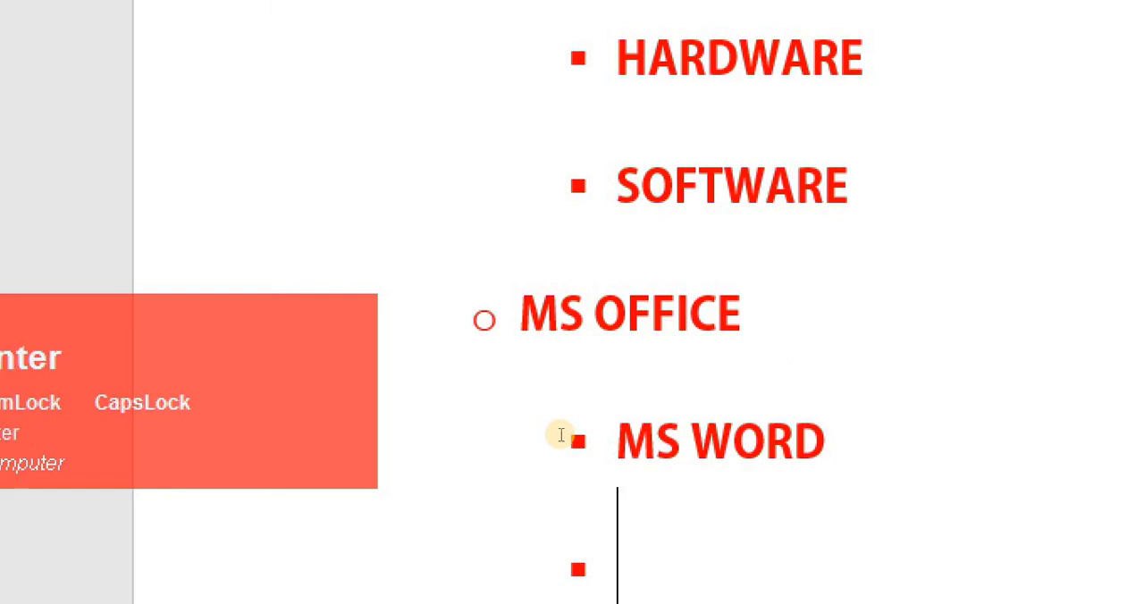
pyautogui.click(340, 453)
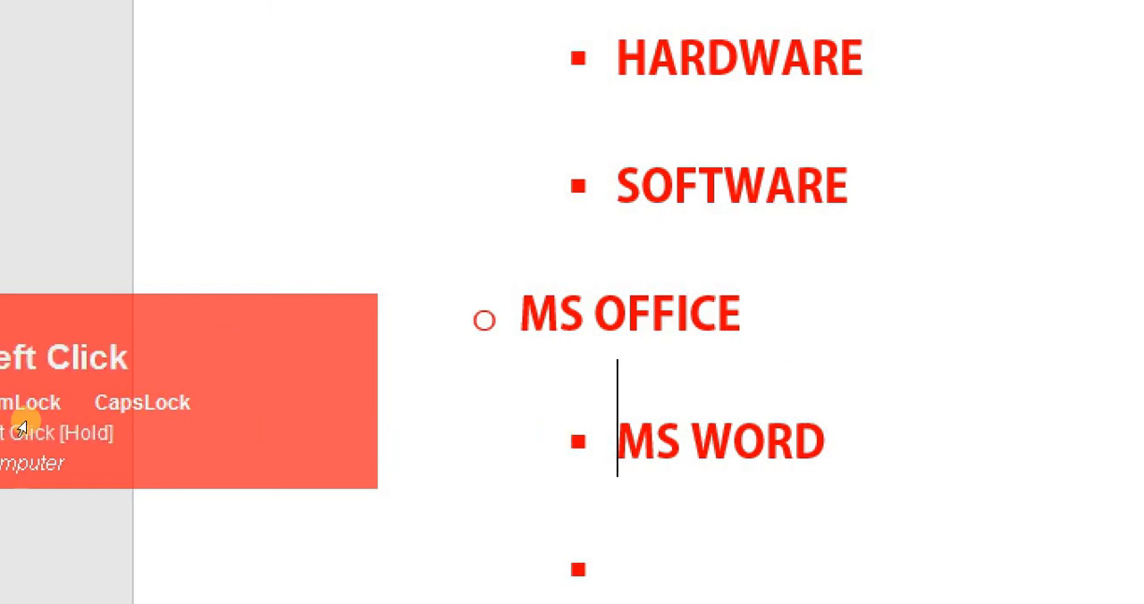
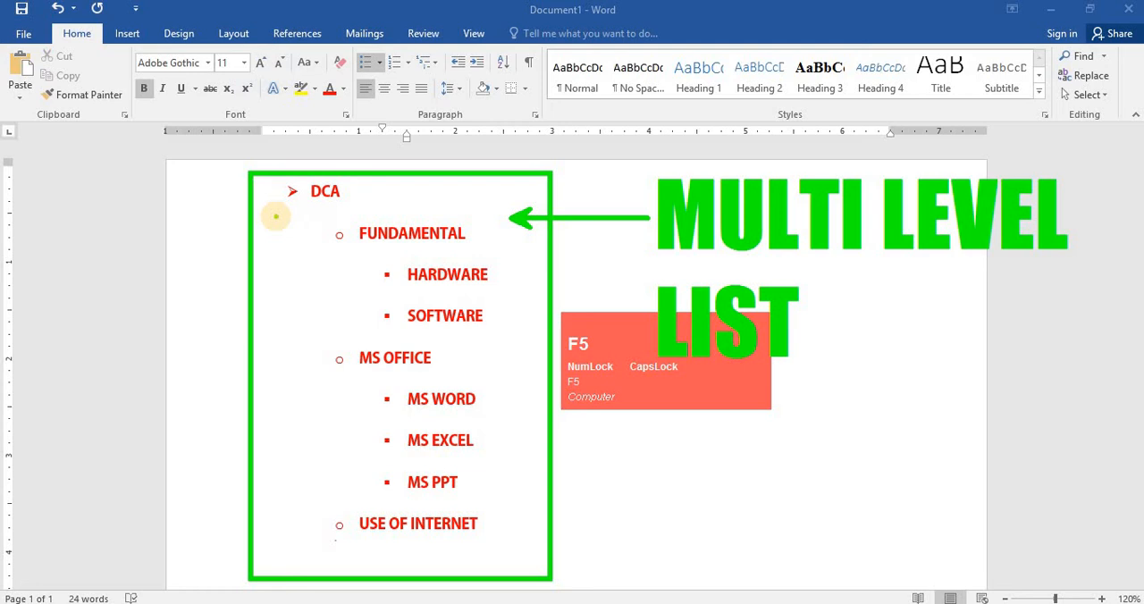
pyautogui.moveTo(276, 216); pyautogui.dragTo(392, 216)
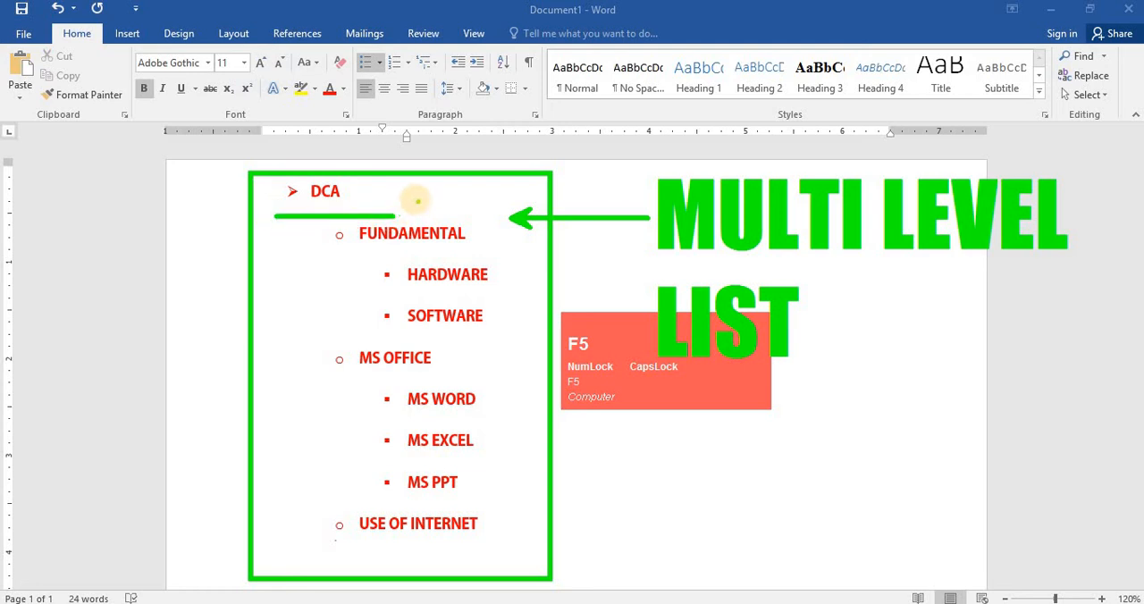
pyautogui.press('z')
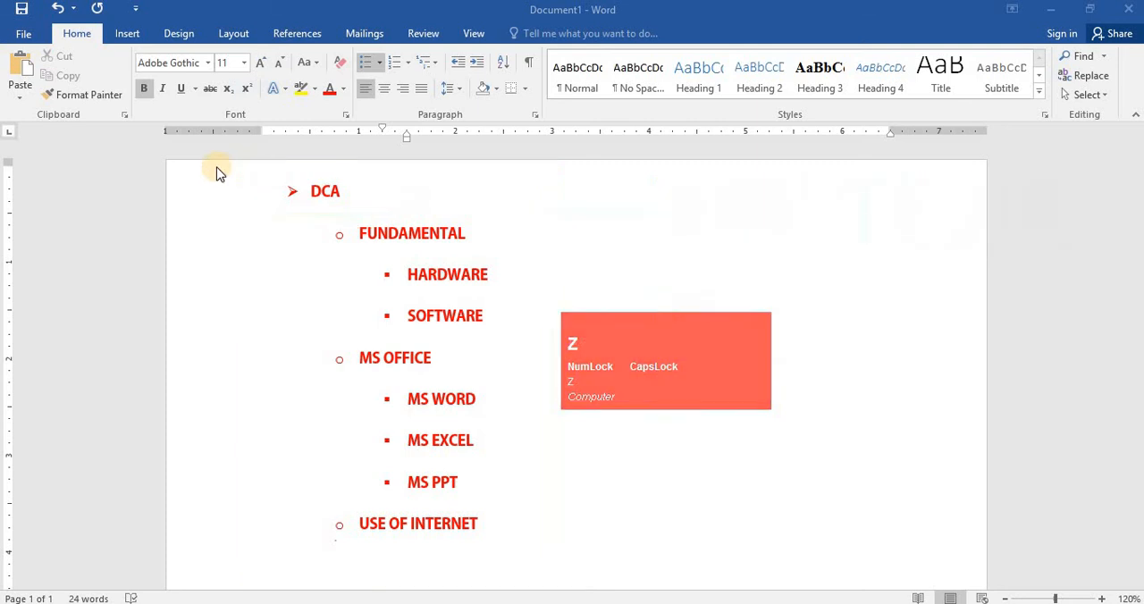
pyautogui.click(314, 217)
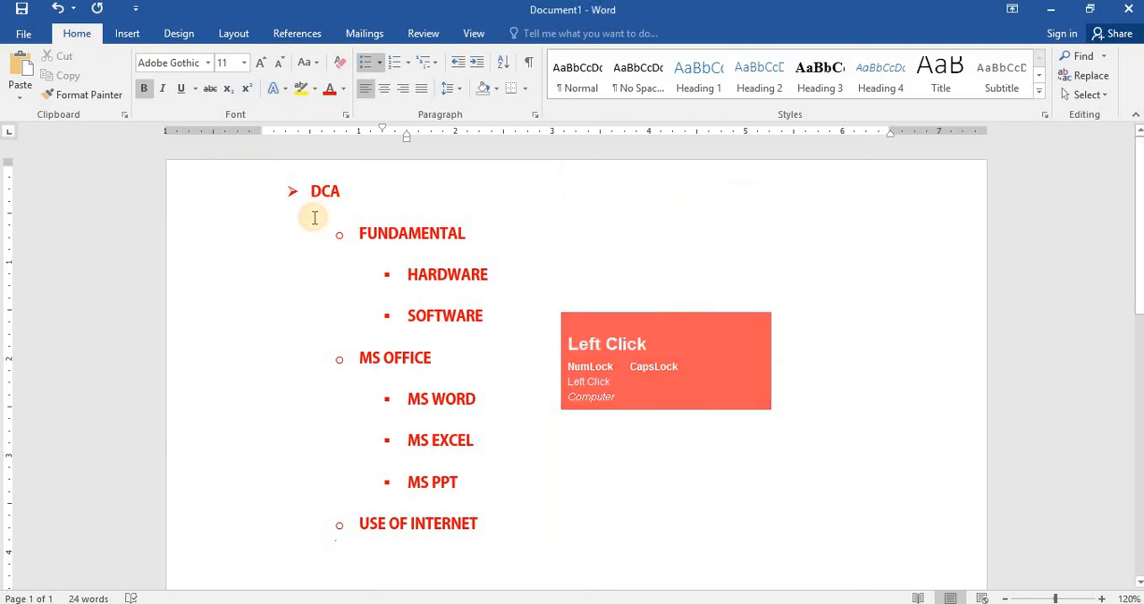
pyautogui.press('F5')
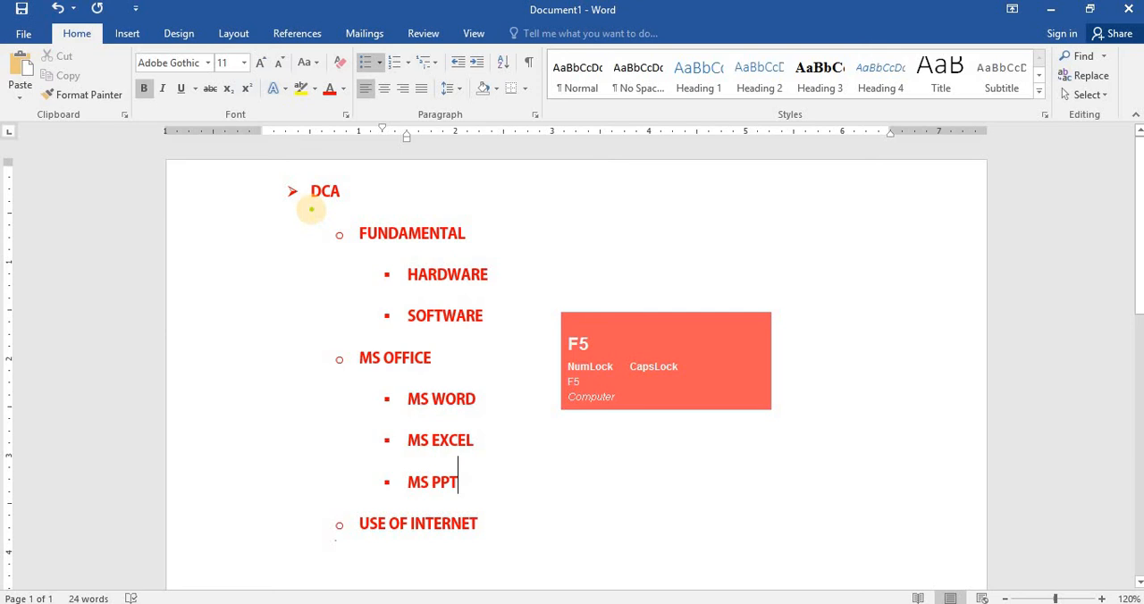
pyautogui.moveTo(310, 208); pyautogui.dragTo(447, 209)
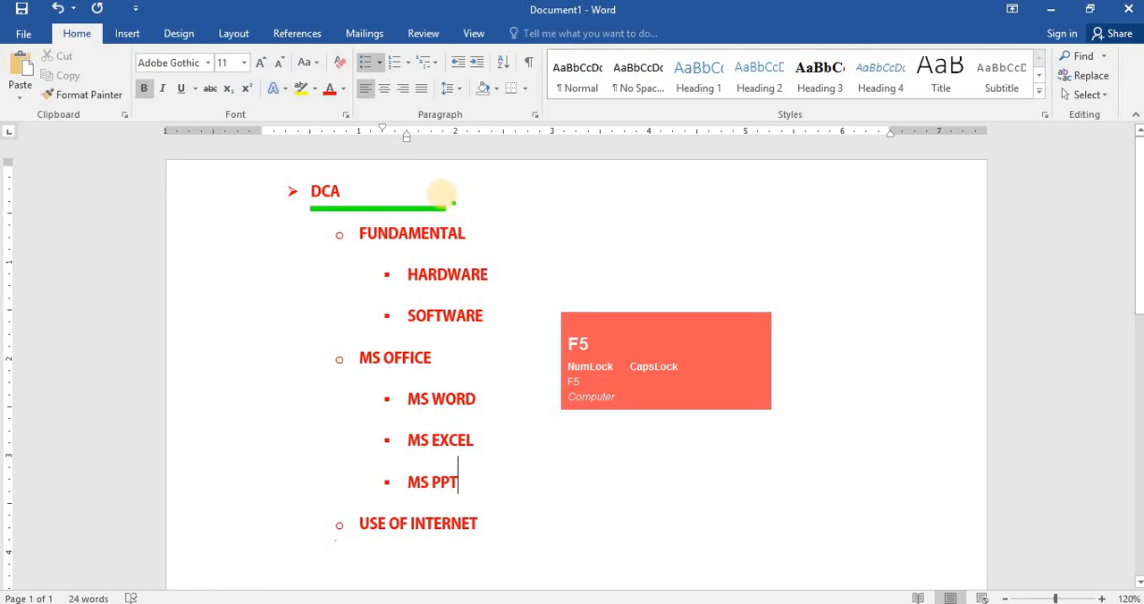
pyautogui.moveTo(474, 191); pyautogui.dragTo(434, 189)
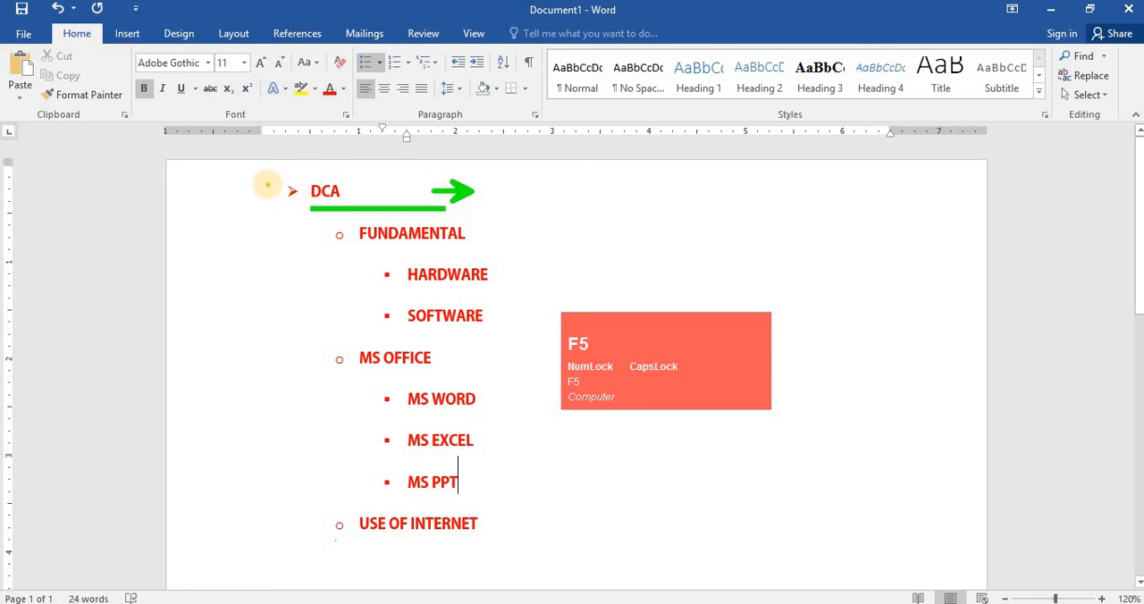
pyautogui.press('t')
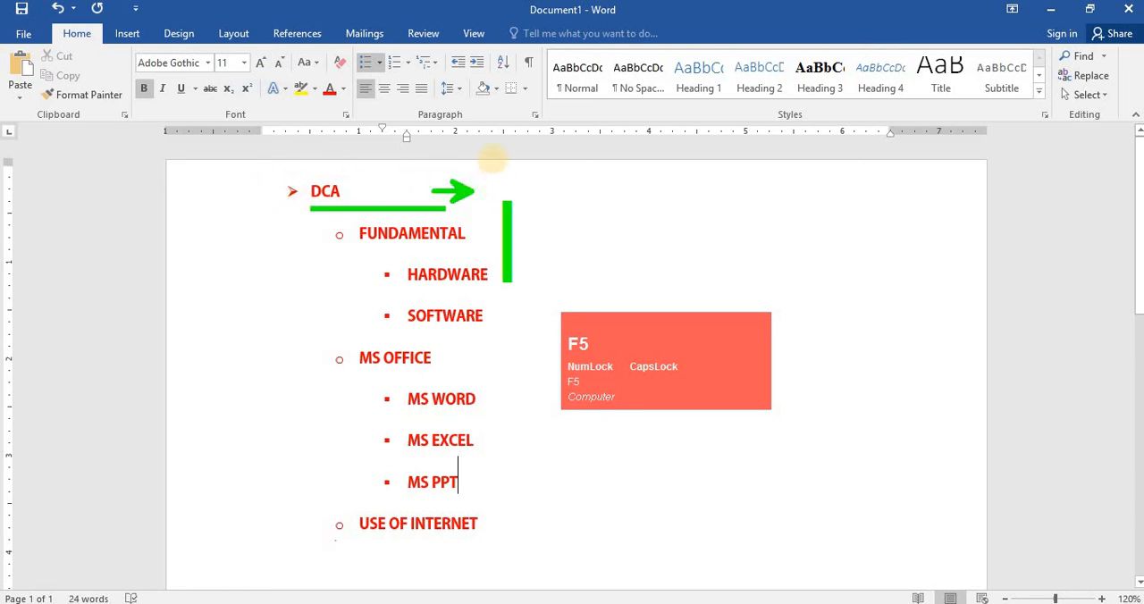
pyautogui.click(498, 146)
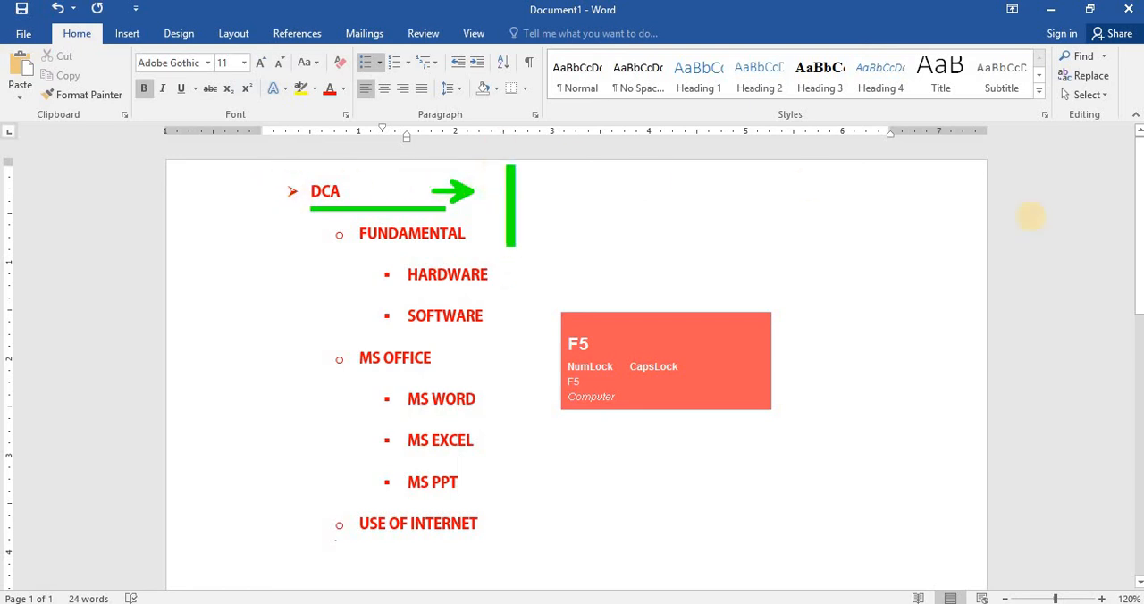
pyautogui.write('TAB')
pyautogui.click(633, 145)
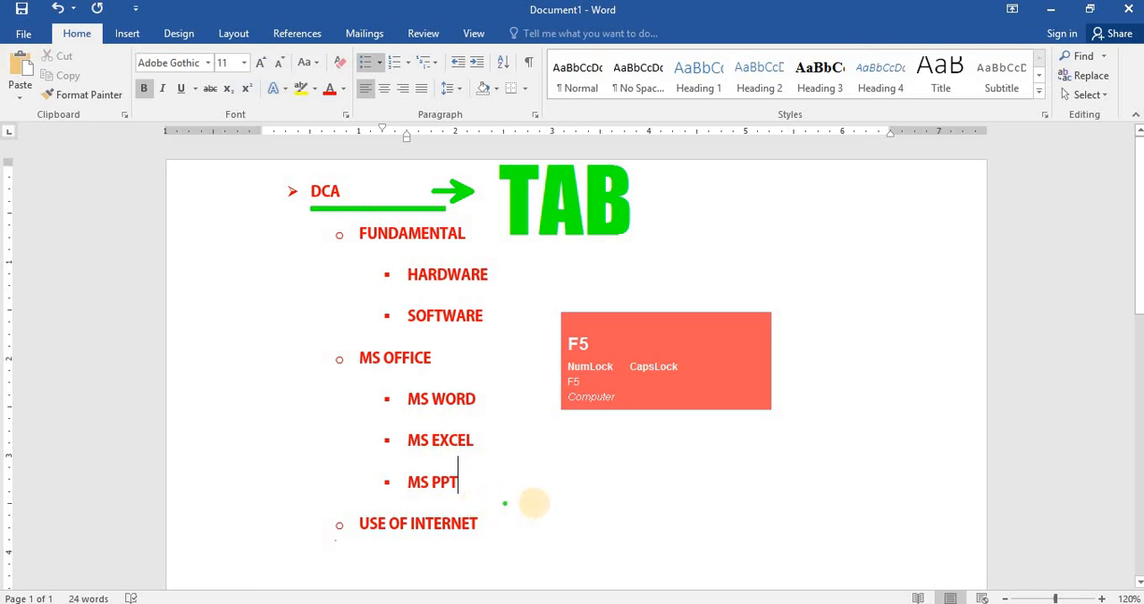
pyautogui.moveTo(470, 508); pyautogui.dragTo(564, 507)
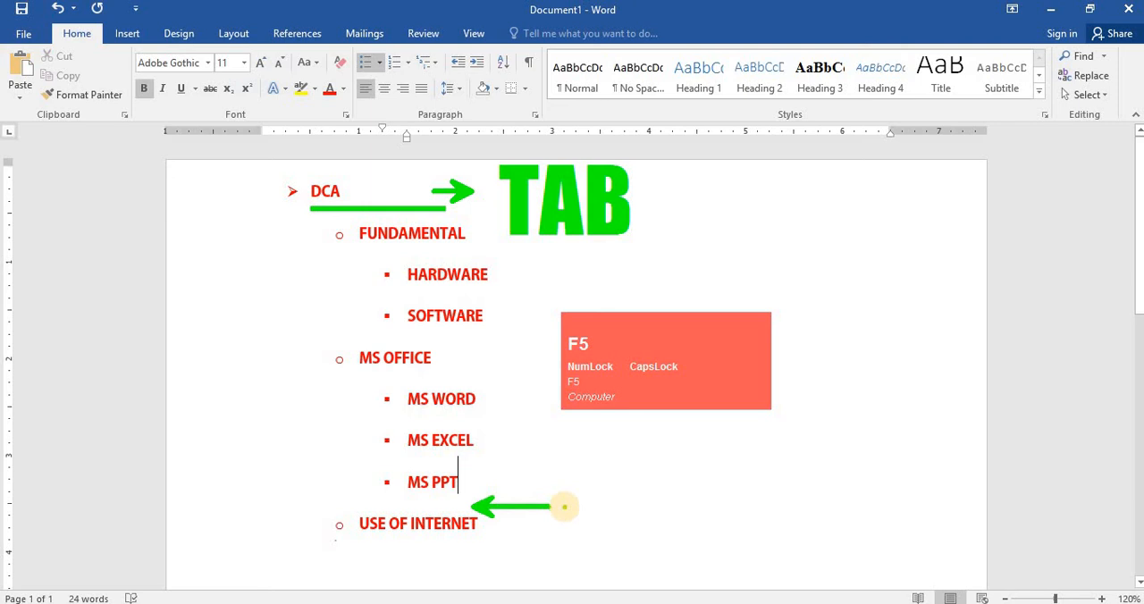
pyautogui.press('t')
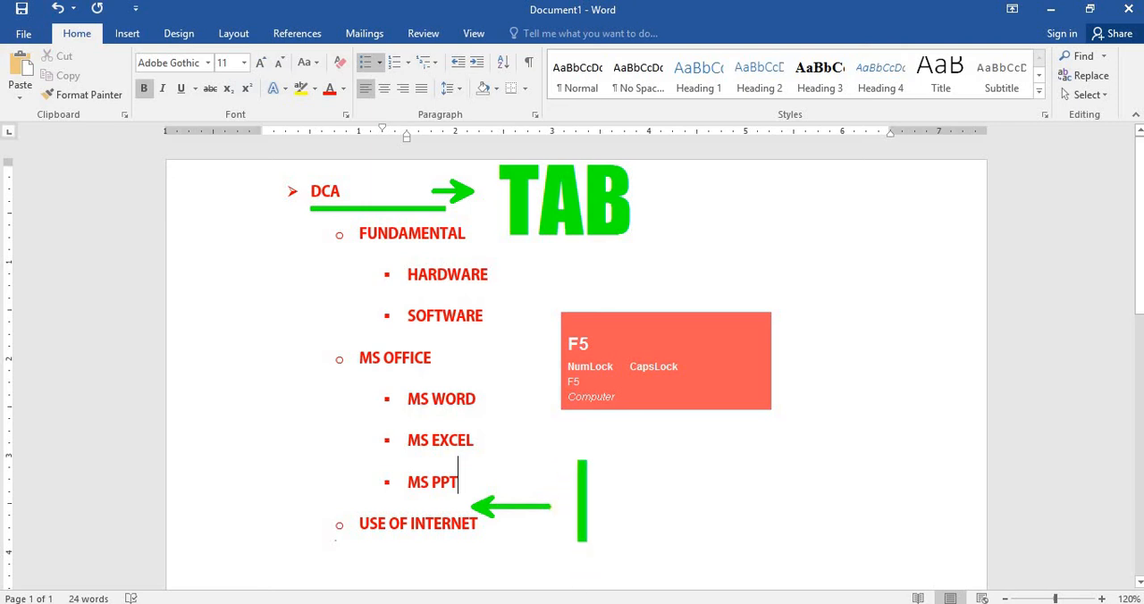
pyautogui.write('ENTER')
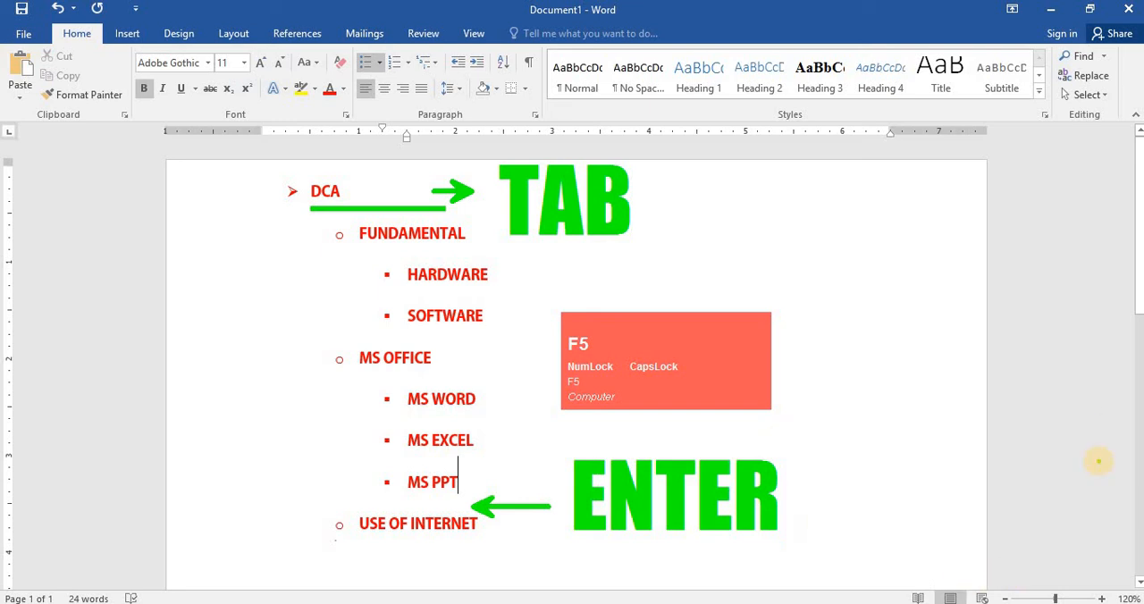
pyautogui.click(312, 217)
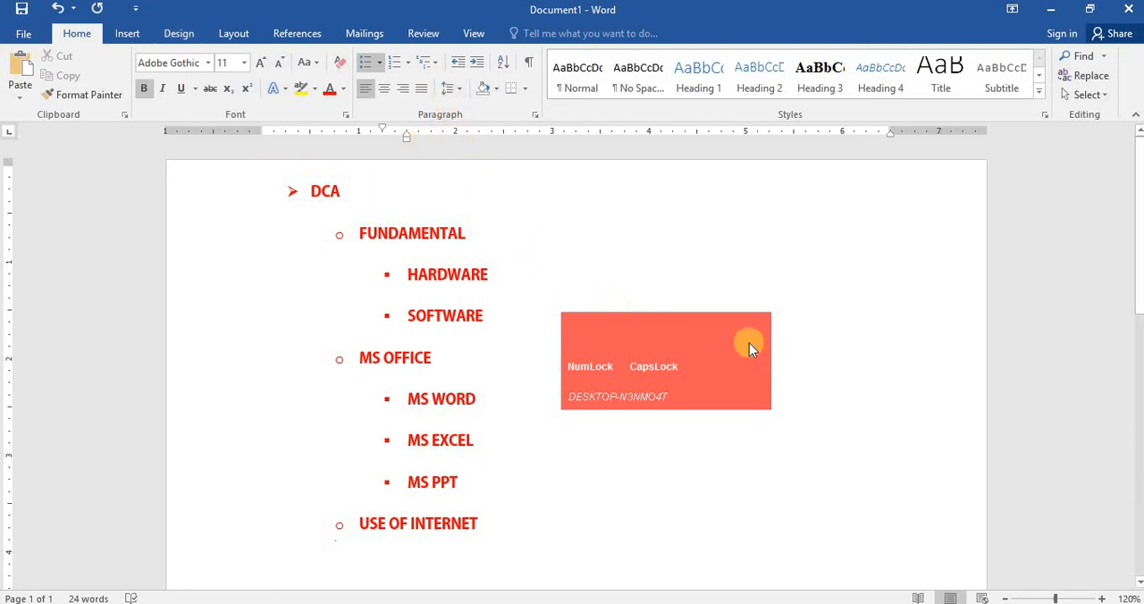
pyautogui.moveTo(684, 344); pyautogui.dragTo(762, 250)
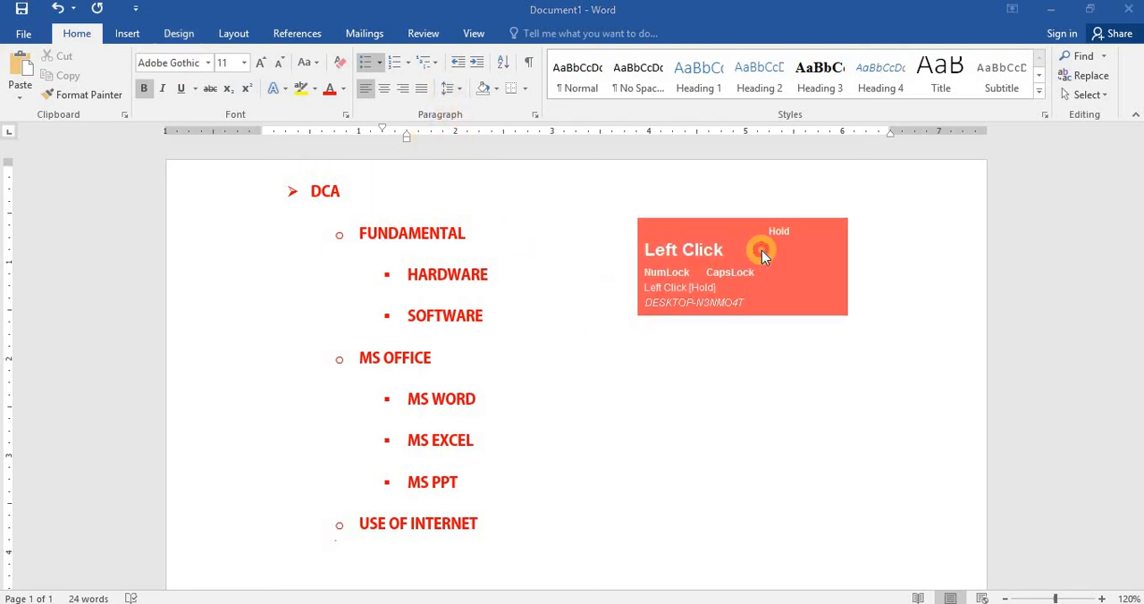
pyautogui.click(587, 350)
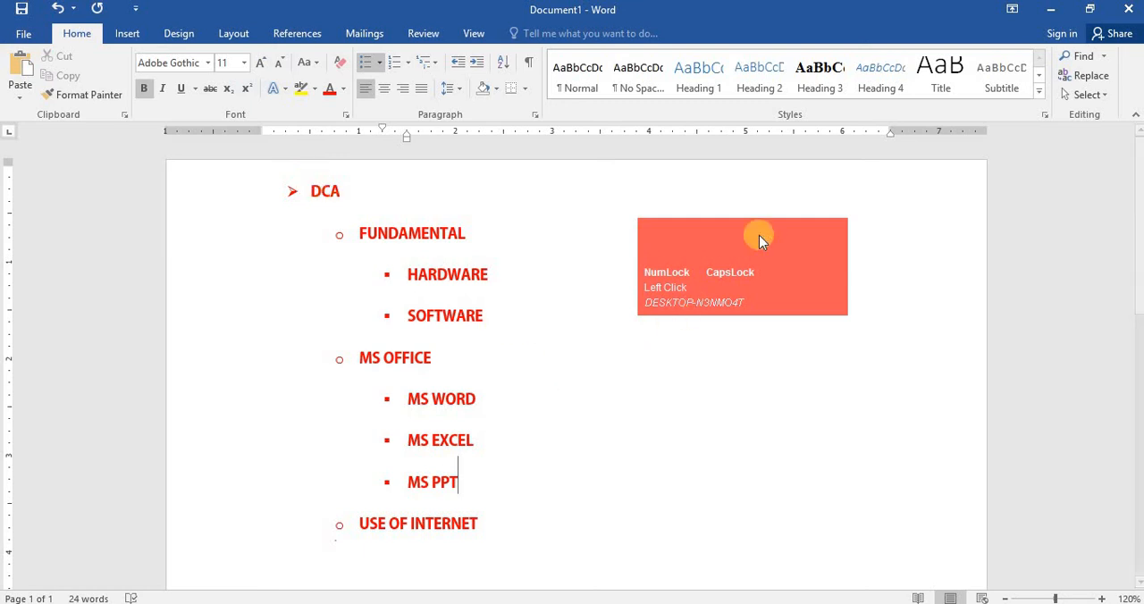
pyautogui.moveTo(759, 236); pyautogui.dragTo(163, 325)
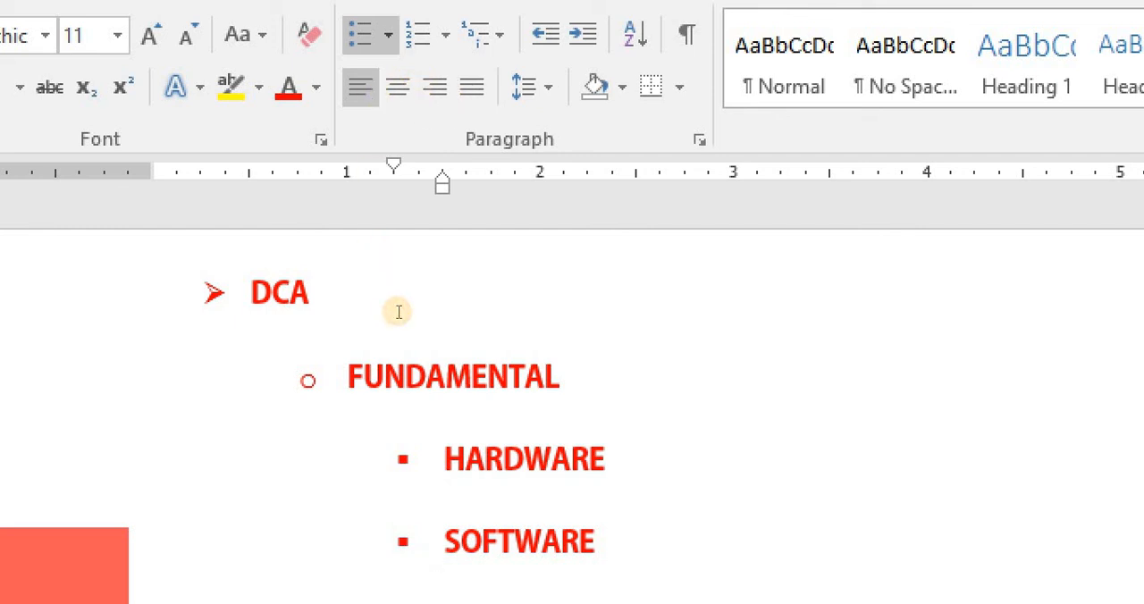
# - Select the entire list and switch its alignment through center, right, left and finally justify
pyautogui.hotkey('ctrl', 'a')
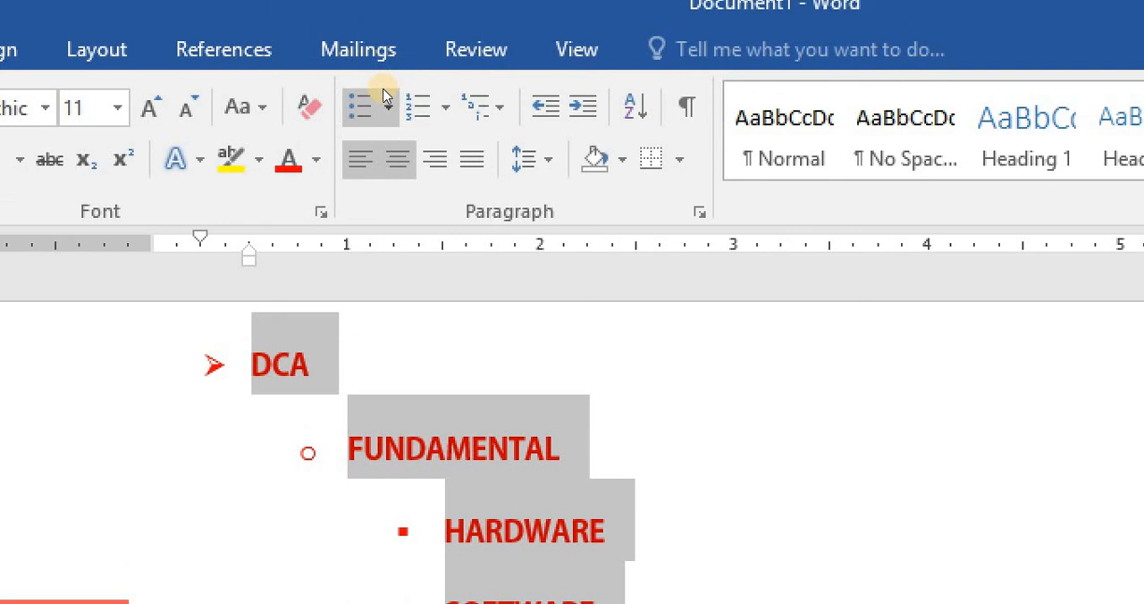
pyautogui.hotkey('ctrl', 'e')
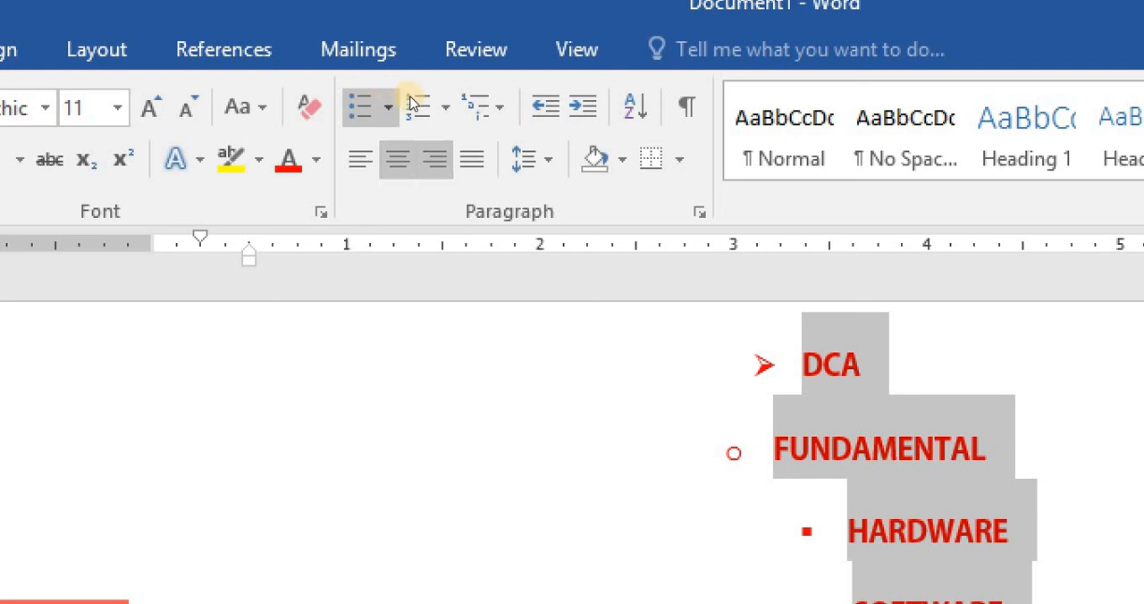
pyautogui.hotkey('ctrl', 'r')
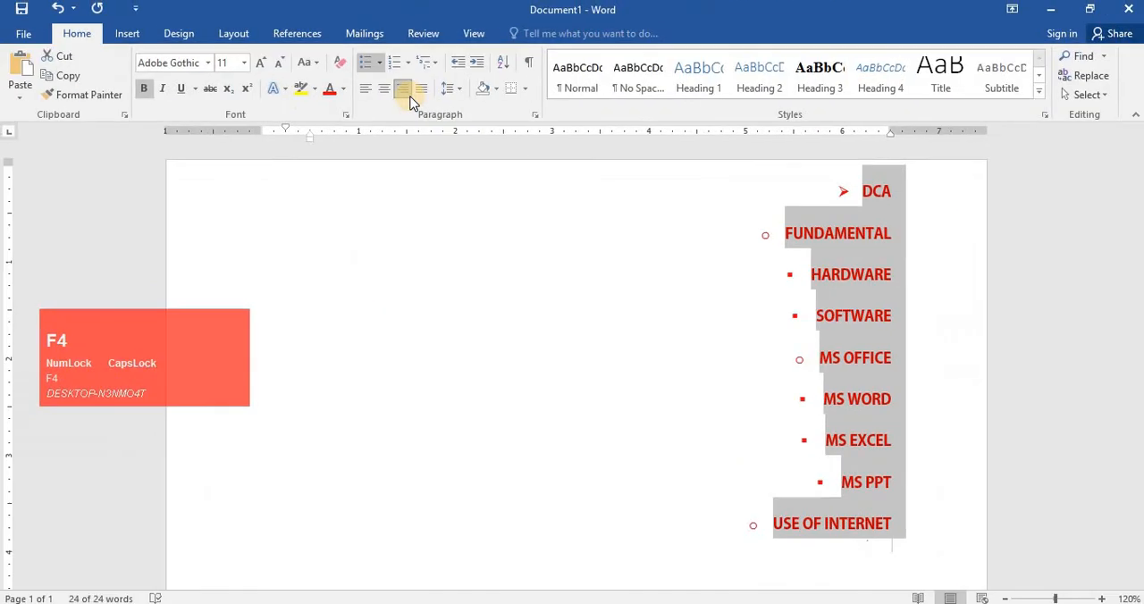
pyautogui.click(393, 161)
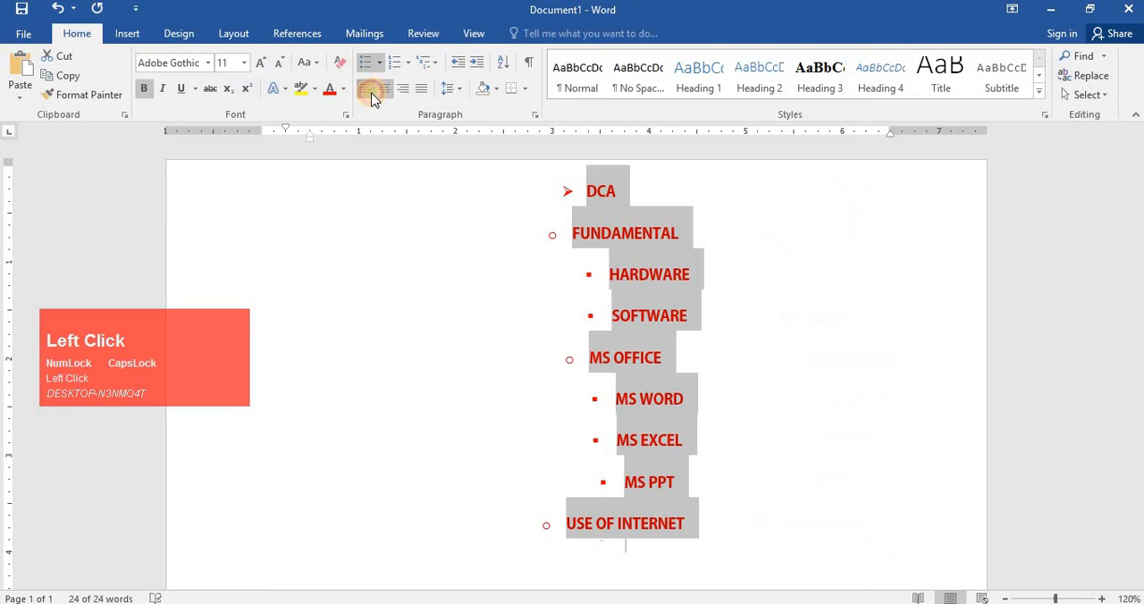
pyautogui.click(366, 91)
pyautogui.click(421, 91)
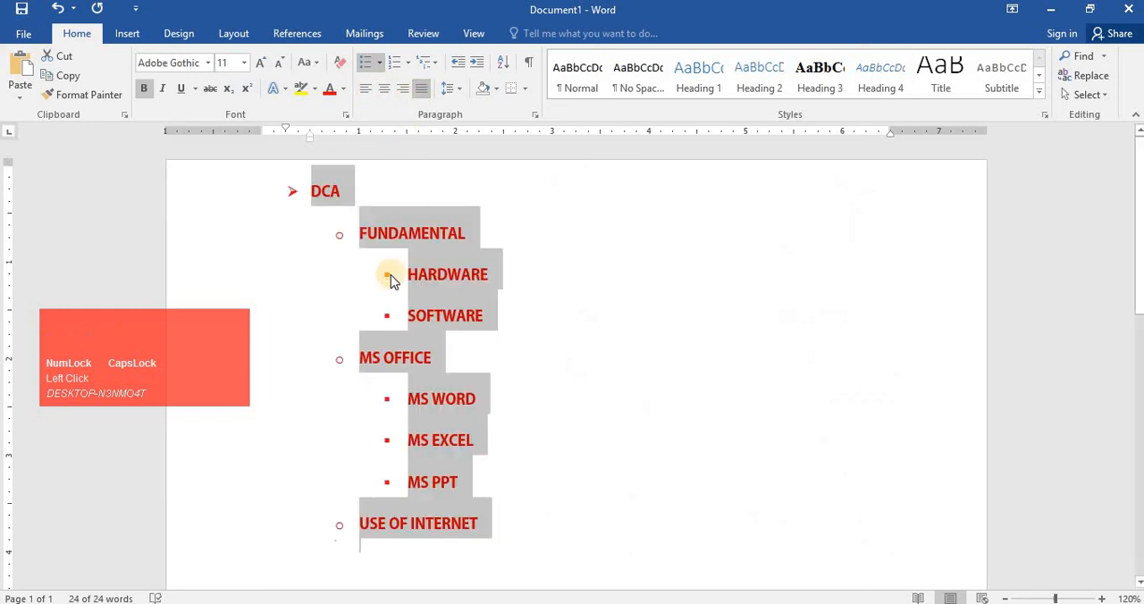
pyautogui.press('F4')
pyautogui.click(597, 204)
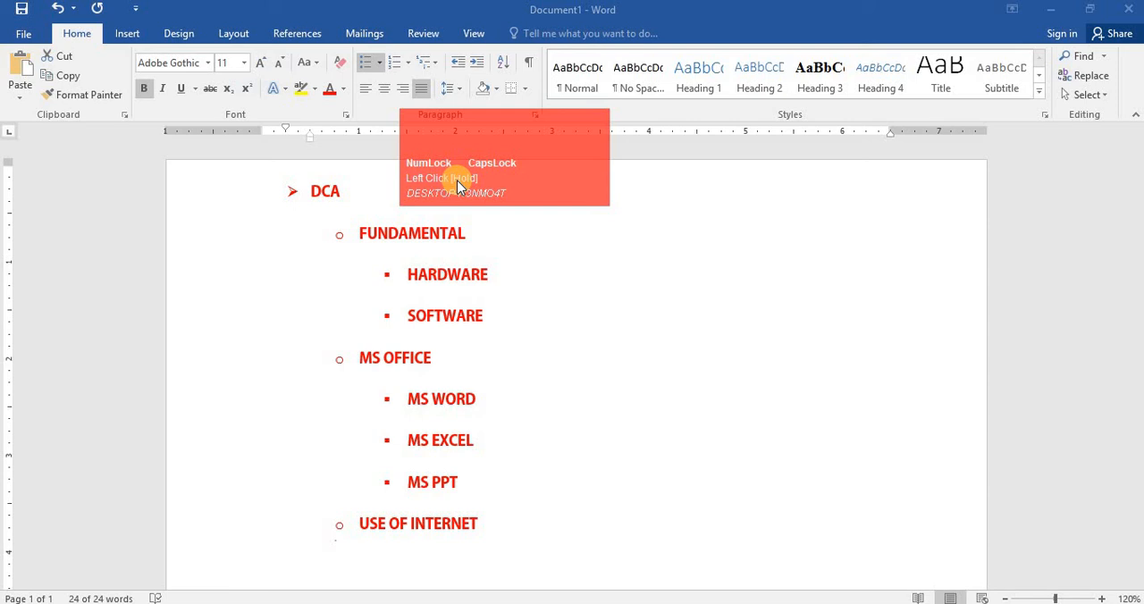
# - Reselect the whole list and apply left, center and then right alignment
pyautogui.press('F4')
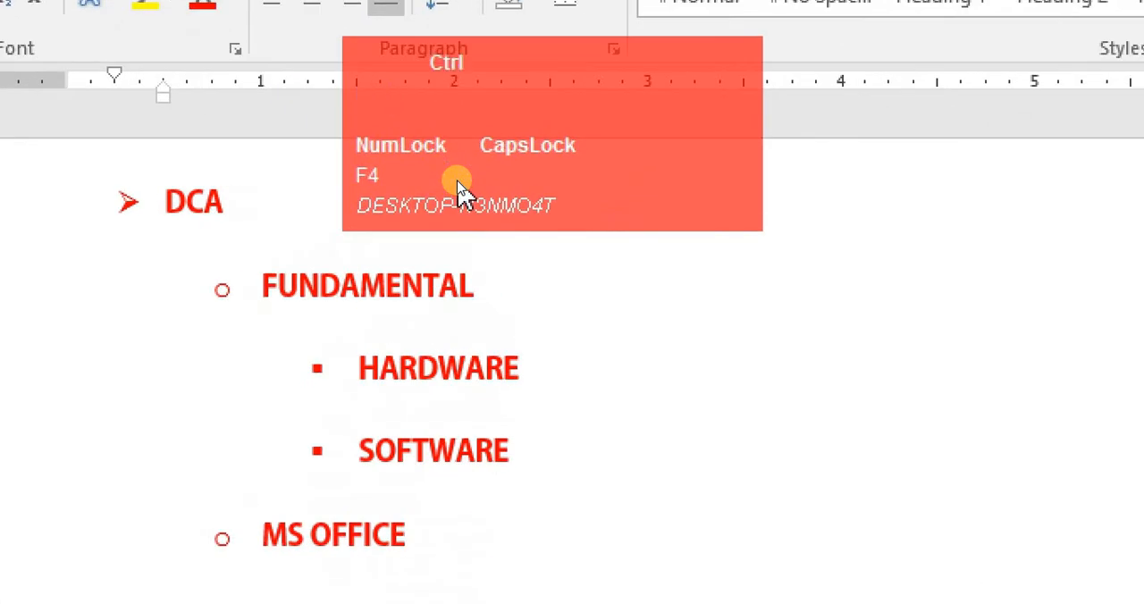
pyautogui.hotkey('ctrl', 'l')
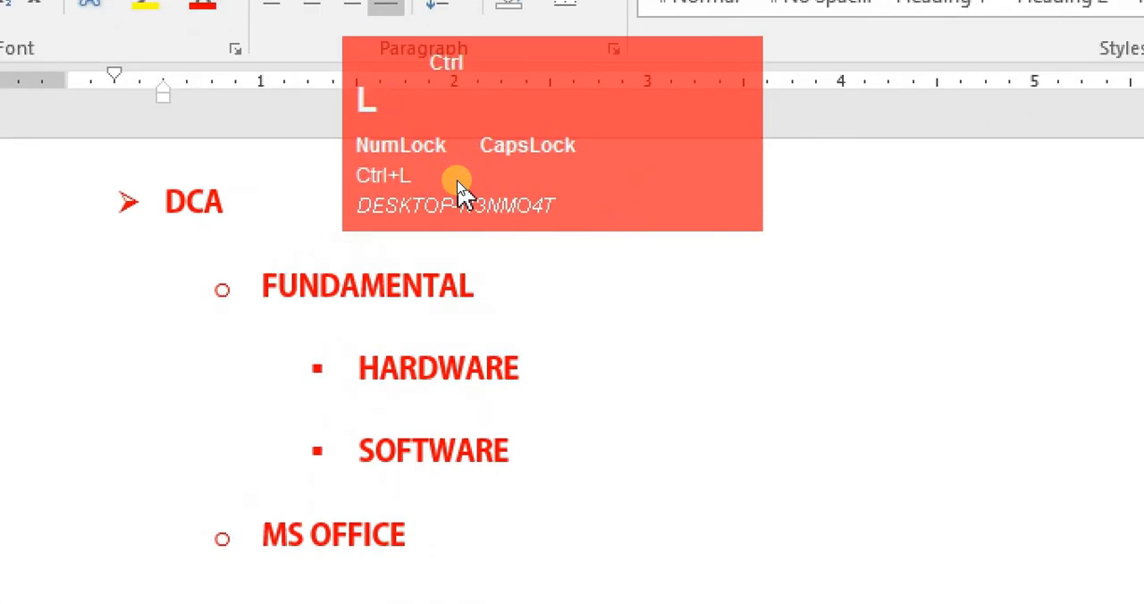
pyautogui.hotkey('ctrl', 'a')
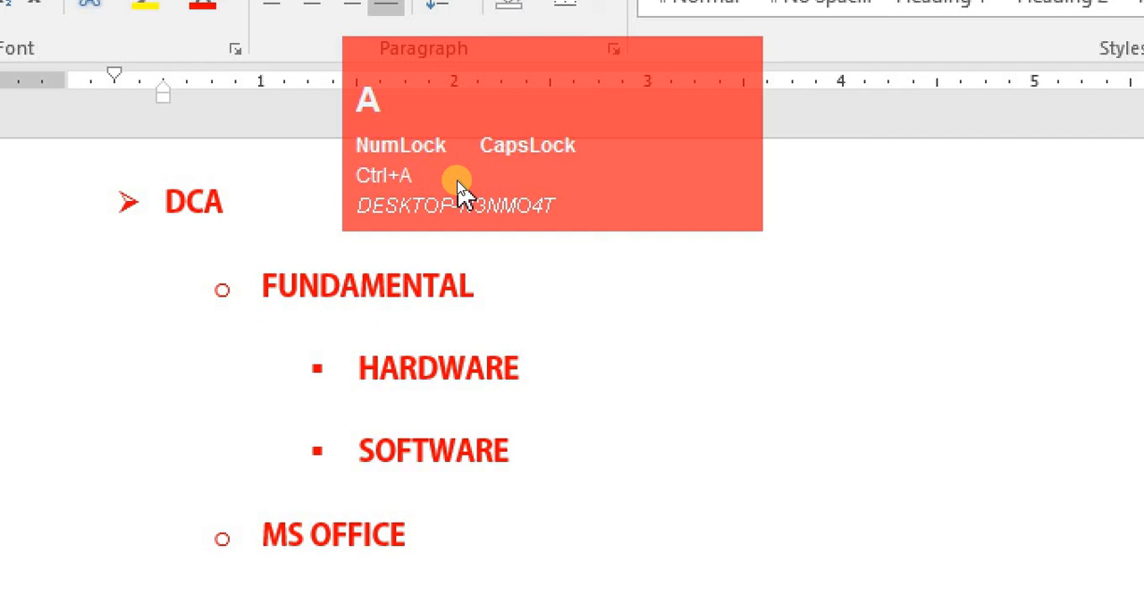
pyautogui.click(473, 259)
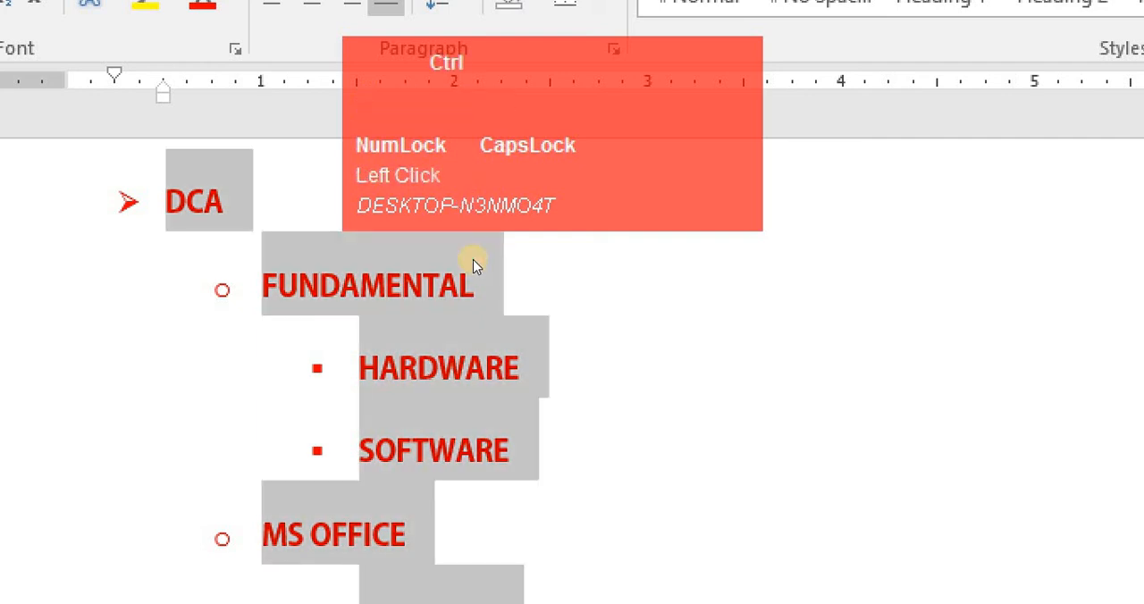
pyautogui.hotkey('ctrl', 'l')
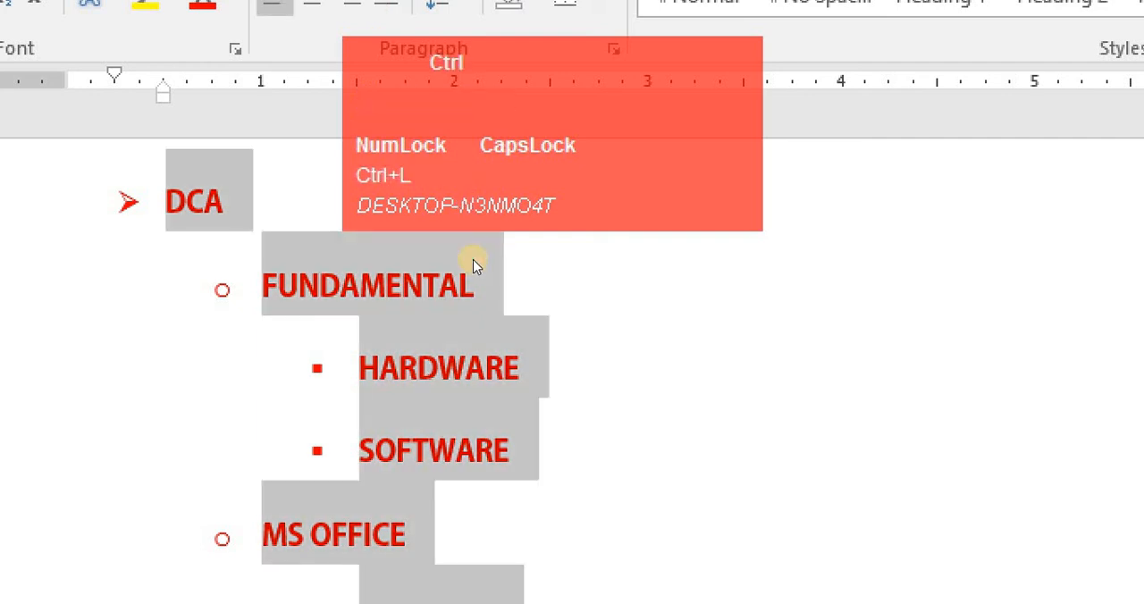
pyautogui.hotkey('ctrl', 'e')
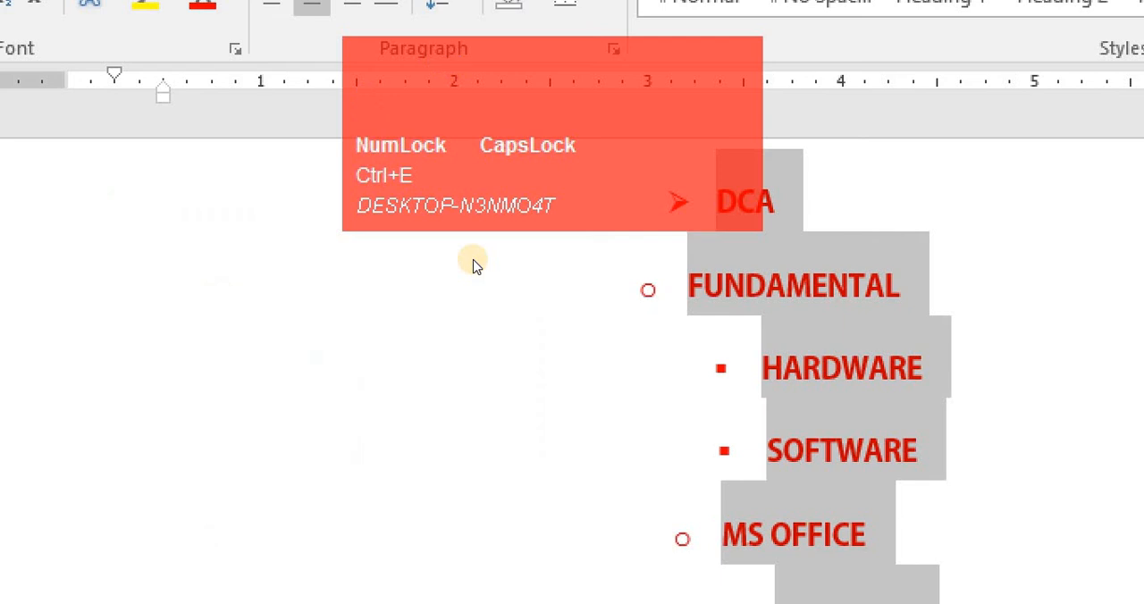
pyautogui.hotkey('ctrl', 'r')
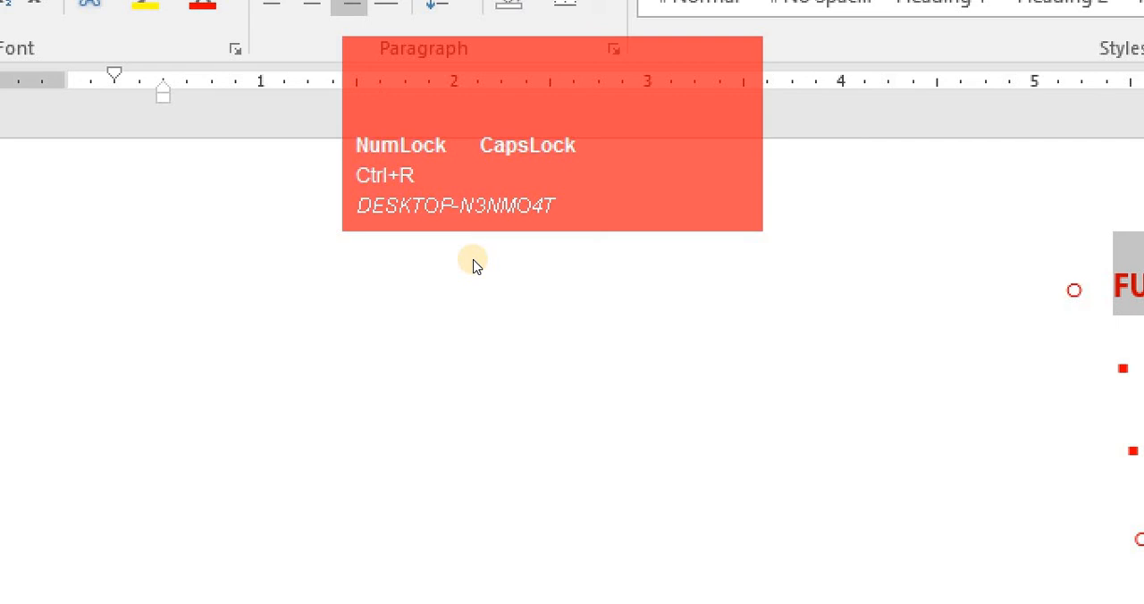
pyautogui.press('F4')
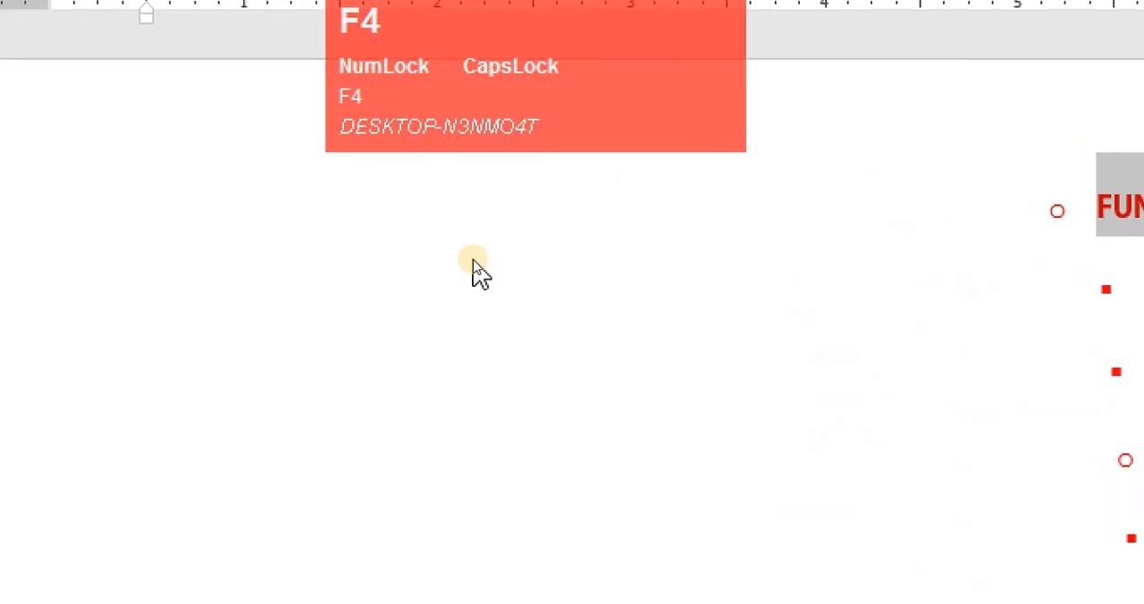
# - Align the selected list left, center and right, finishing with justify alignment
pyautogui.hotkey('ctrl', 'l')
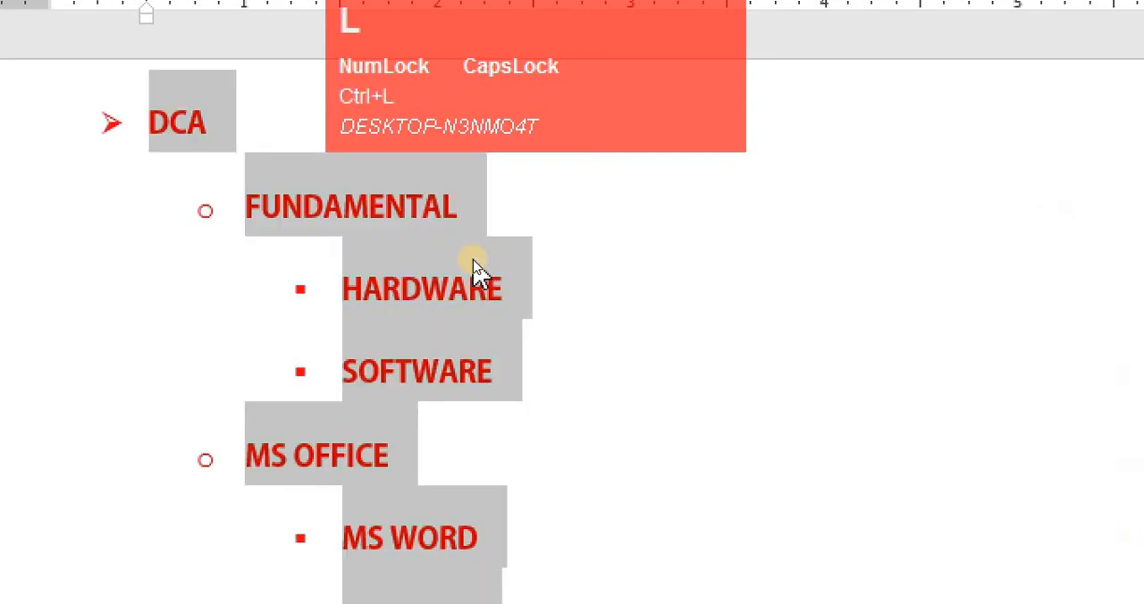
pyautogui.hotkey('ctrl', 'e')
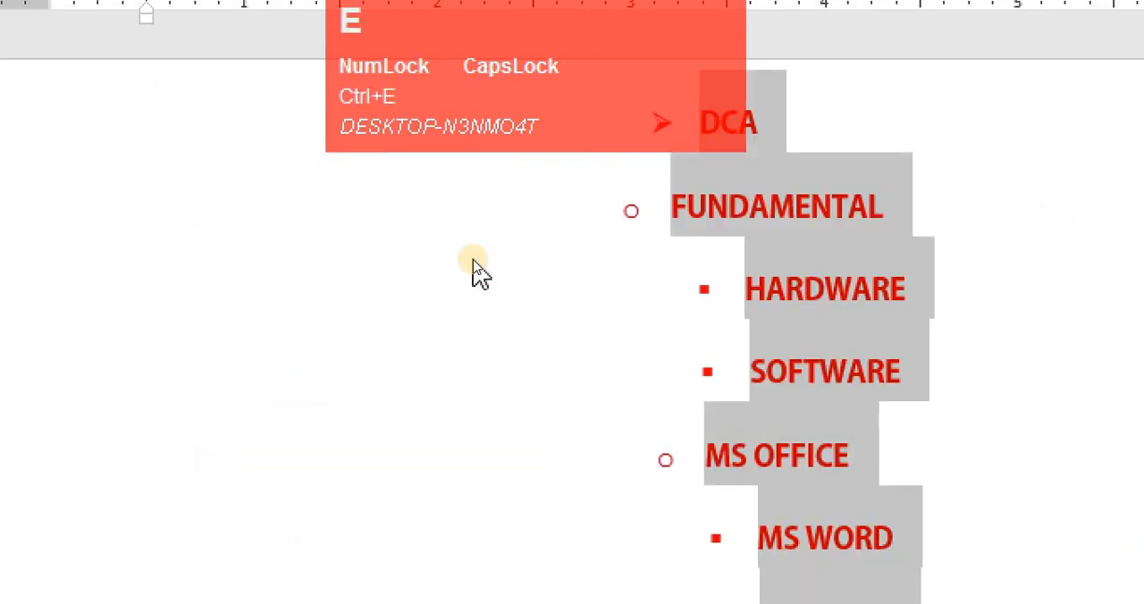
pyautogui.hotkey('ctrl', 'r')
pyautogui.hotkey('ctrl', 'j')
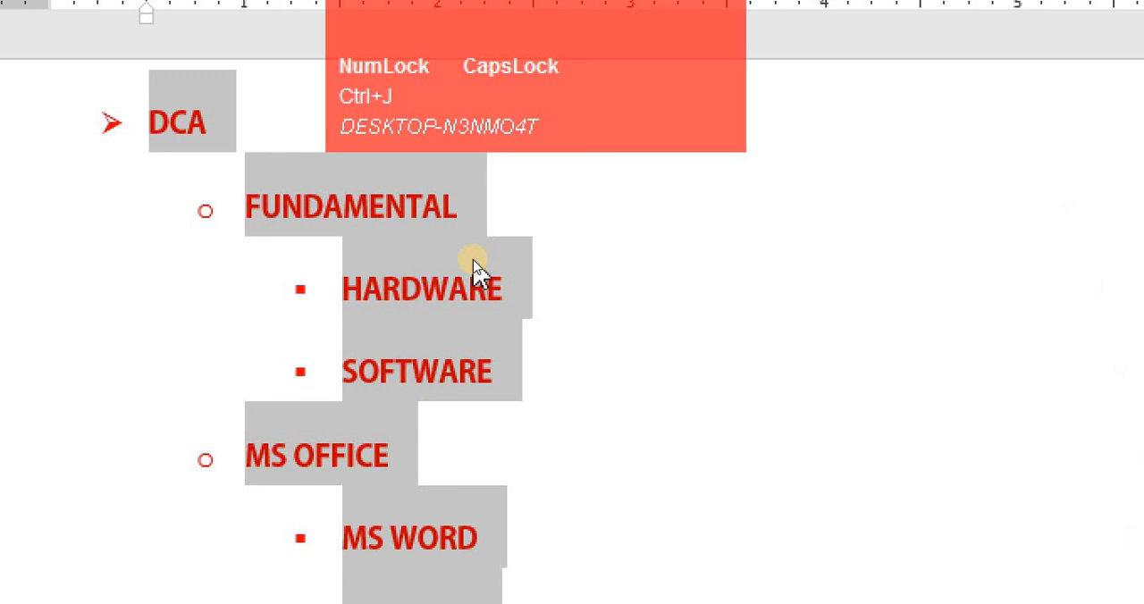
pyautogui.press('F4')
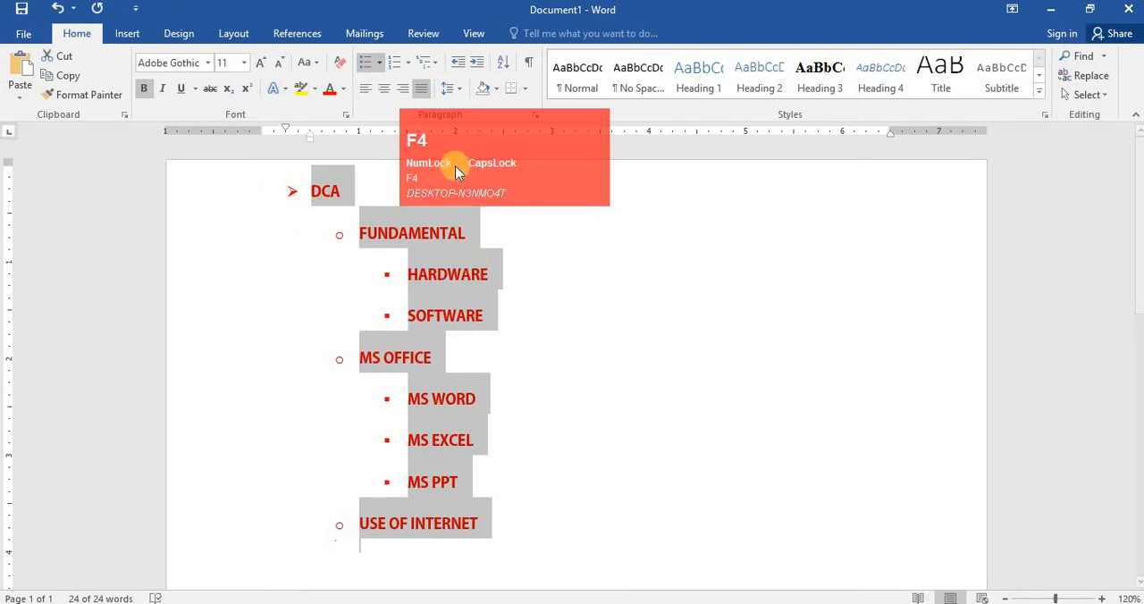
# - Remove the bullet from the DCA item at the top of the list
pyautogui.click(693, 213)
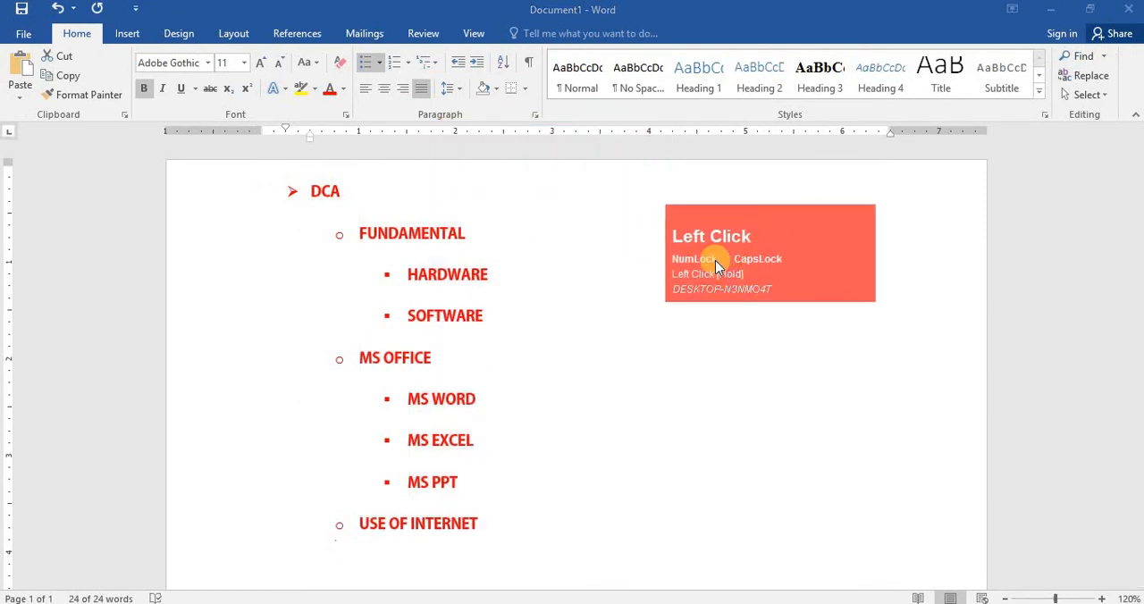
pyautogui.click(531, 241)
pyautogui.click(316, 189)
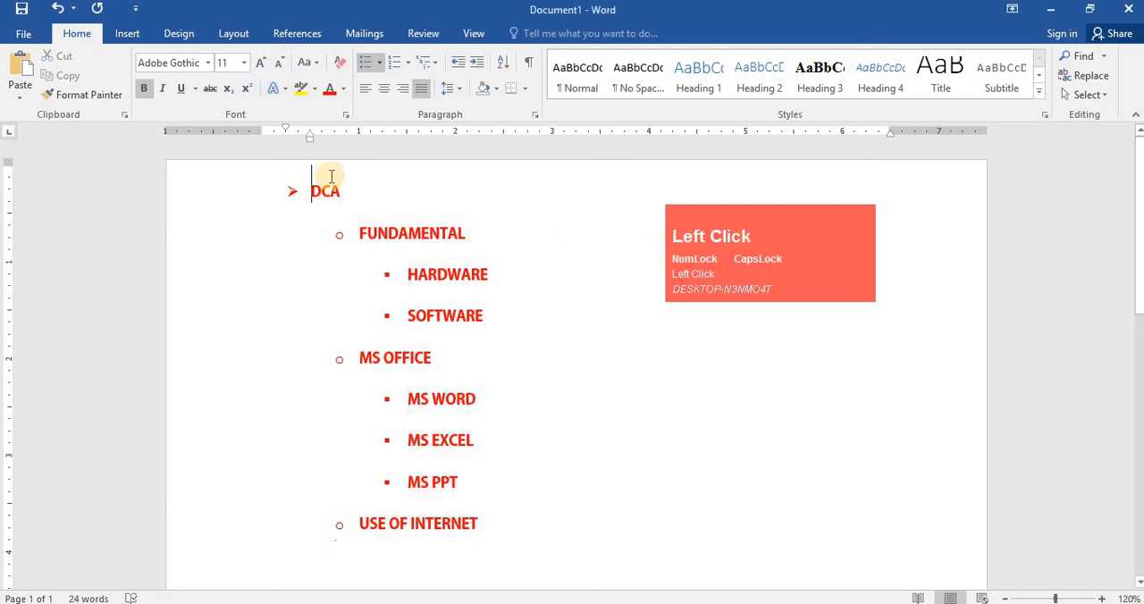
pyautogui.press('BackSpace')
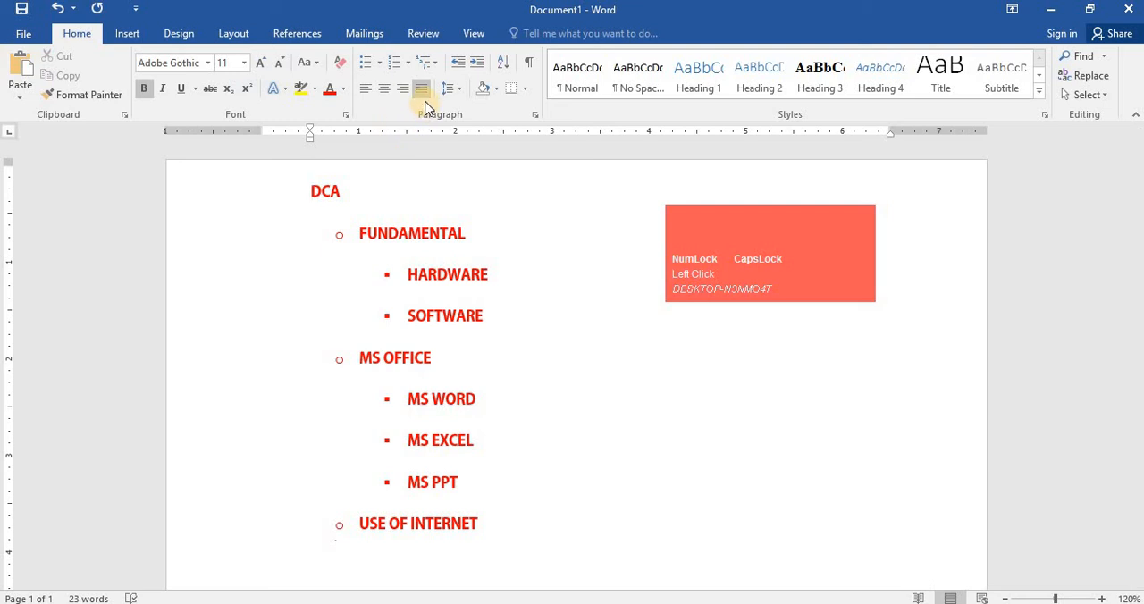
# - Apply a gray shading to the DCA heading line
pyautogui.press('F4')
pyautogui.click(497, 90)
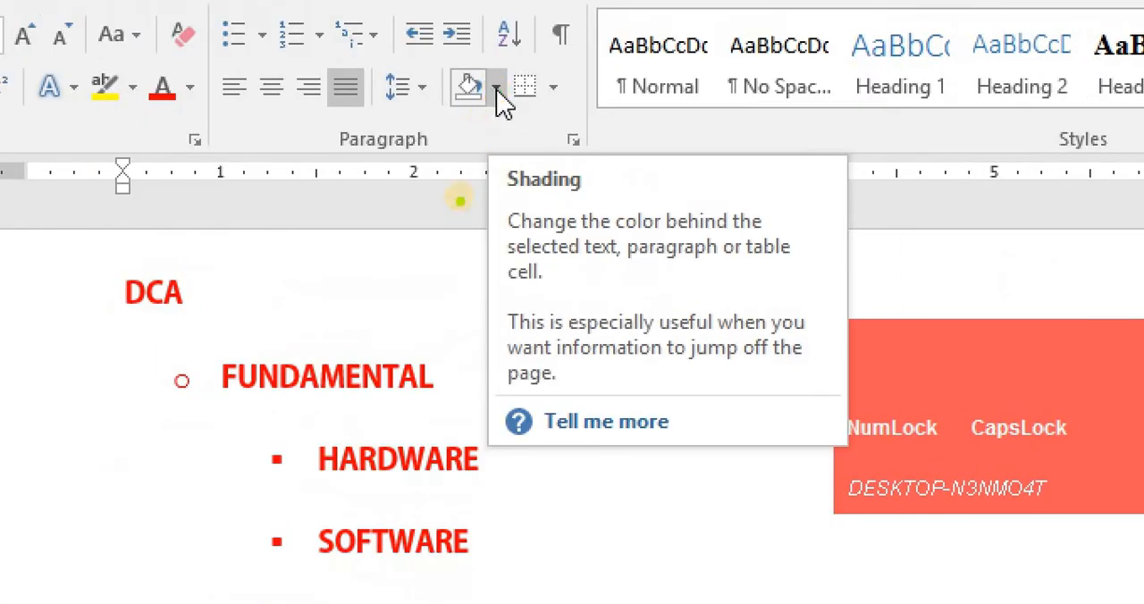
pyautogui.moveTo(468, 147)
pyautogui.mouseDown()
pyautogui.moveTo(506, 214)
pyautogui.moveTo(833, 305)
pyautogui.mouseUp()
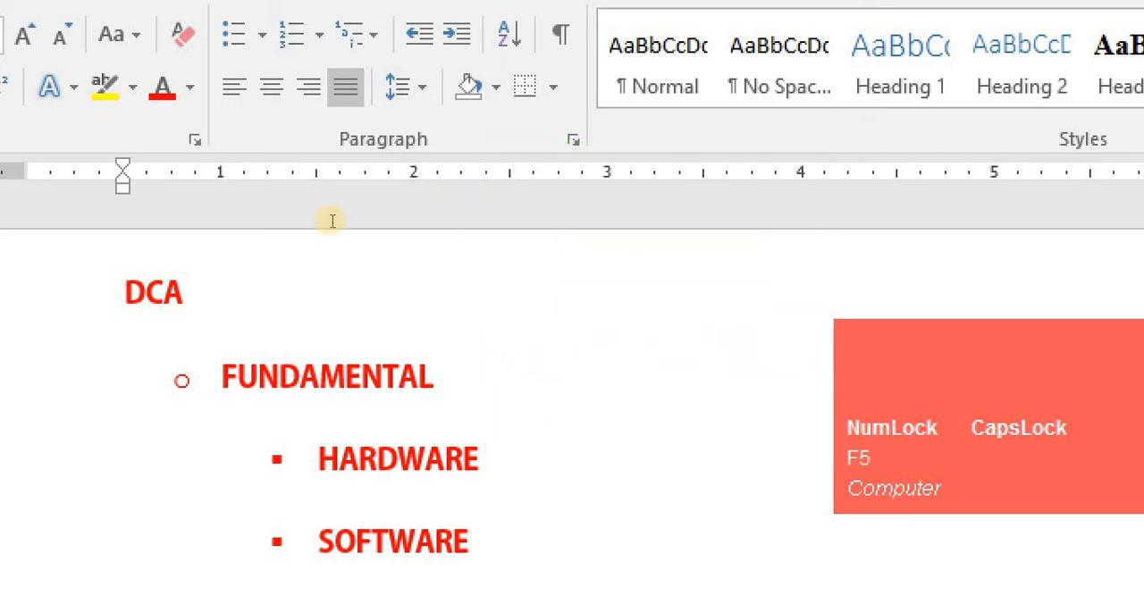
pyautogui.press('F5')
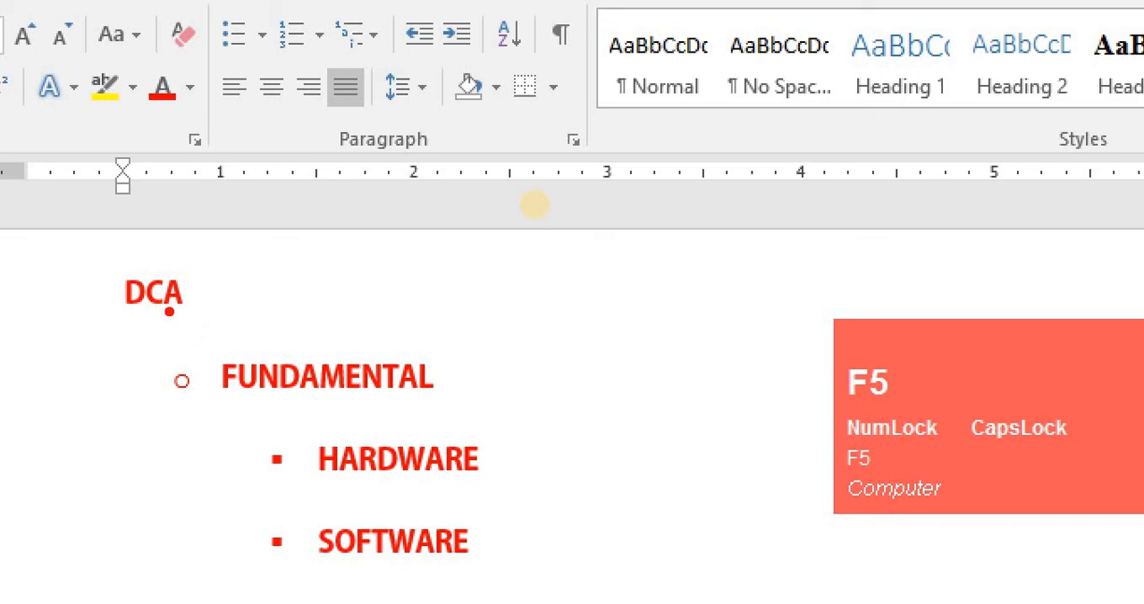
pyautogui.press('F4')
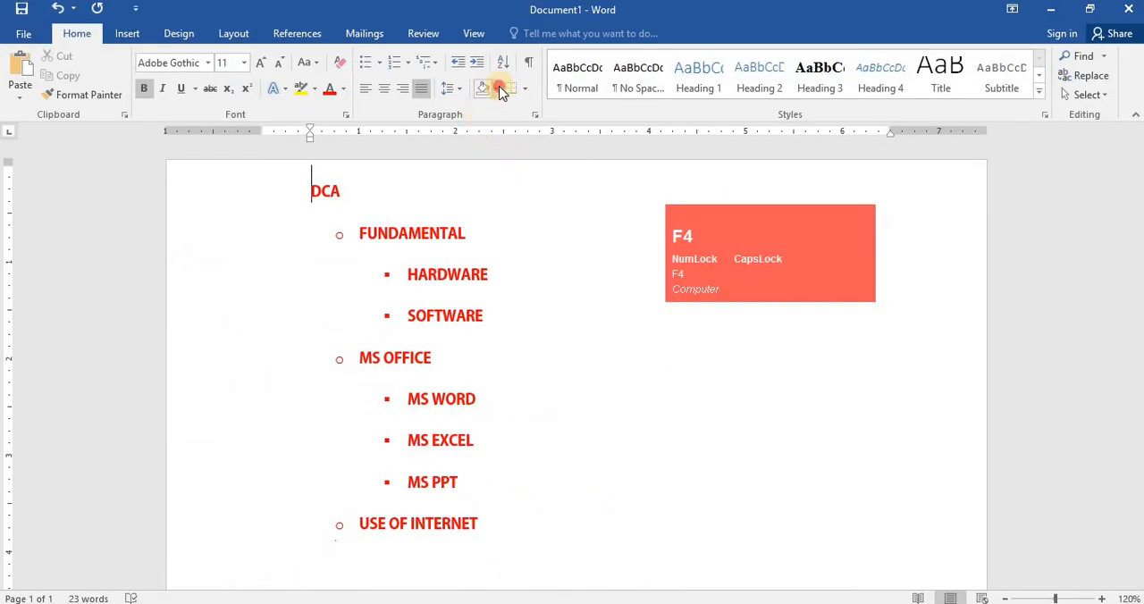
pyautogui.click(693, 130)
pyautogui.press('F4')
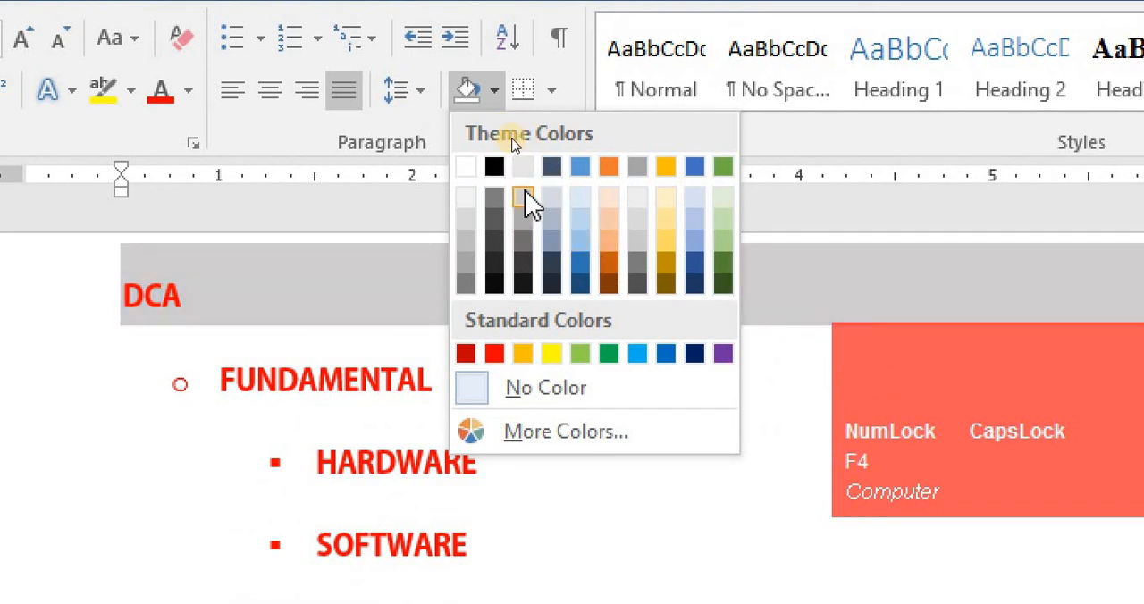
pyautogui.click(524, 199)
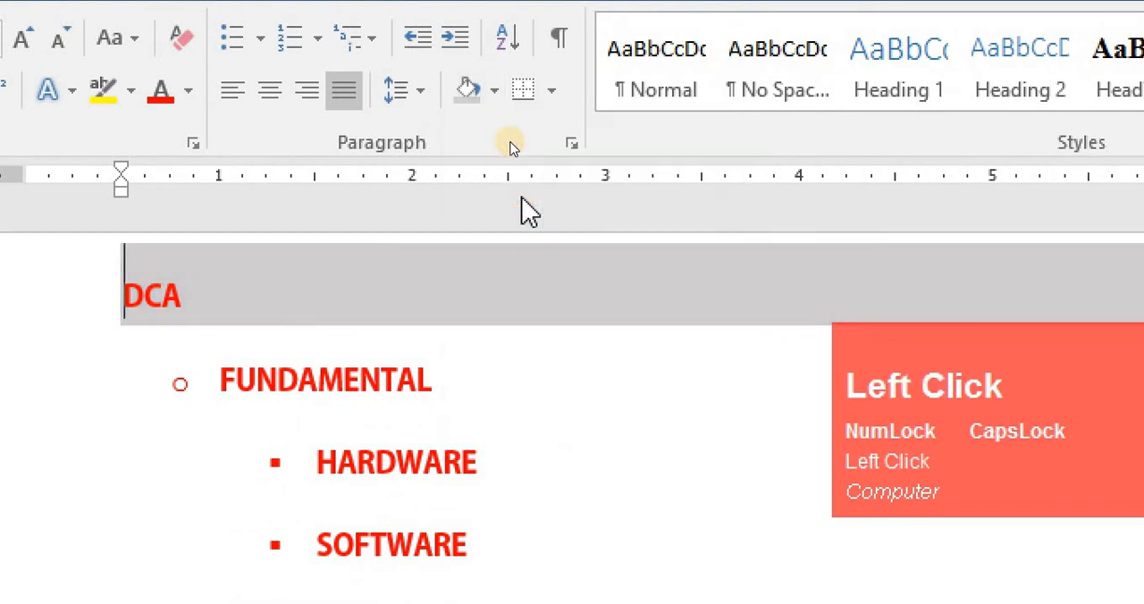
pyautogui.press('F4')
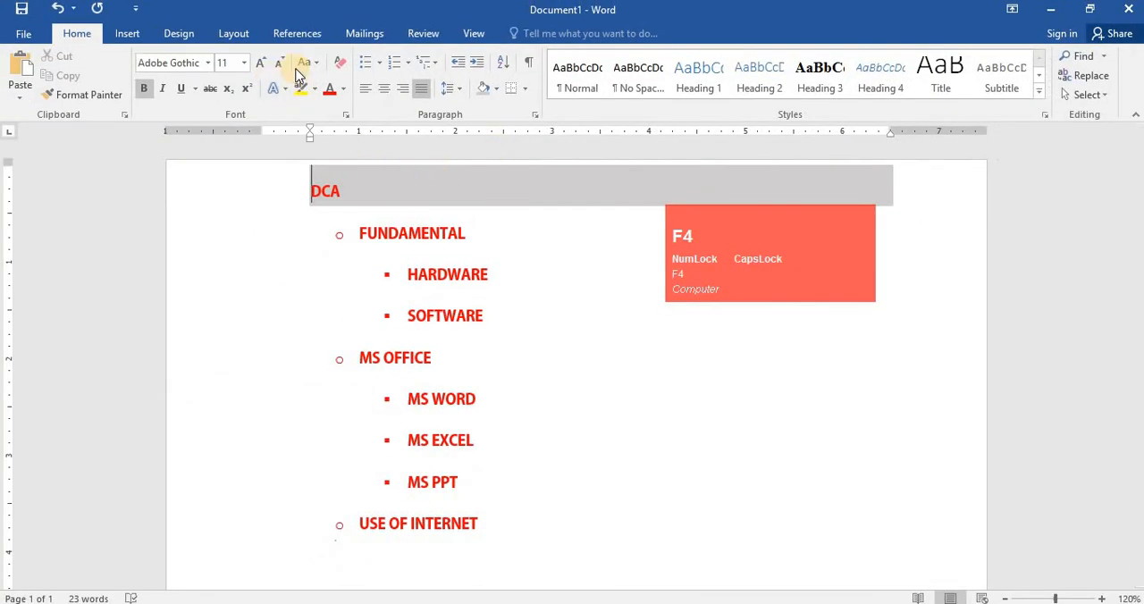
# - Clear the DCA heading's formatting and shrink its font size, undoing each change
pyautogui.click(340, 64)
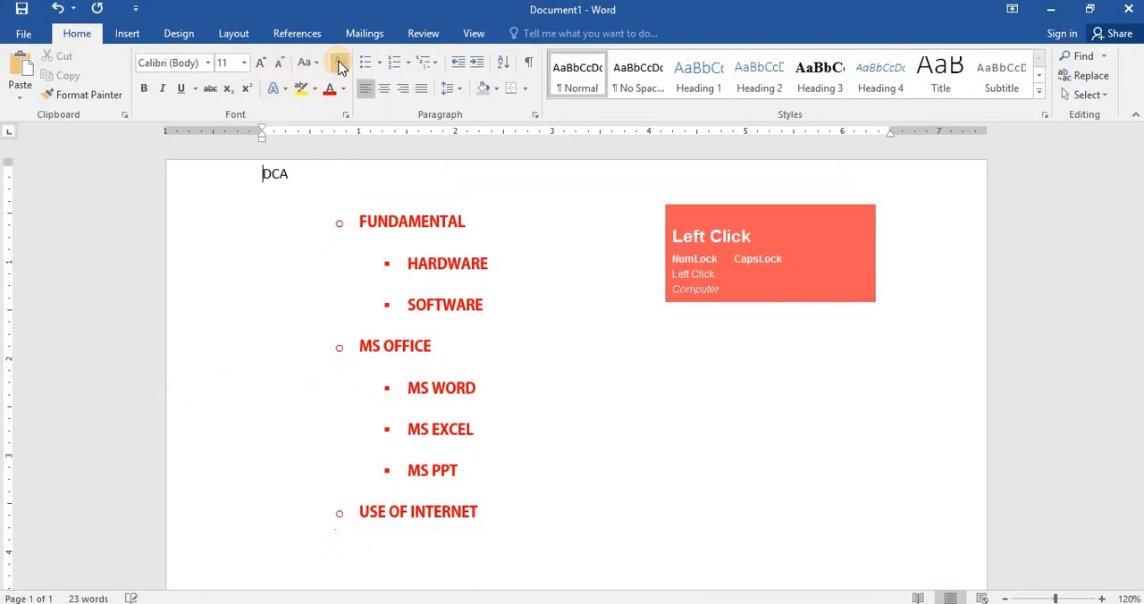
pyautogui.hotkey('ctrl', 'z')
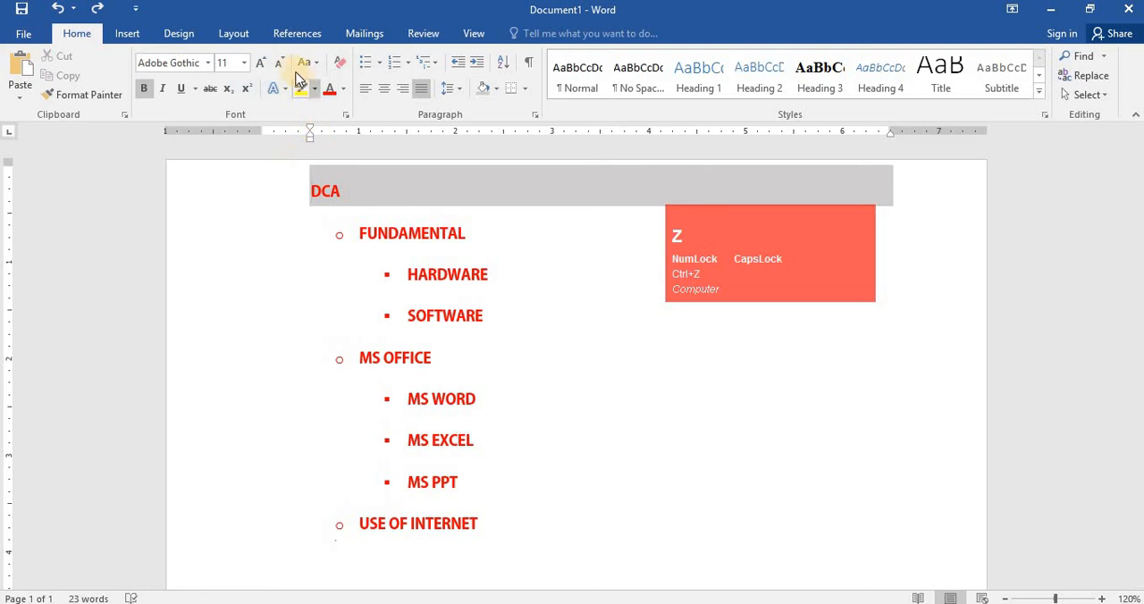
pyautogui.click(279, 64)
pyautogui.click(279, 64)
pyautogui.click(279, 64)
pyautogui.click(279, 64)
pyautogui.click(279, 64)
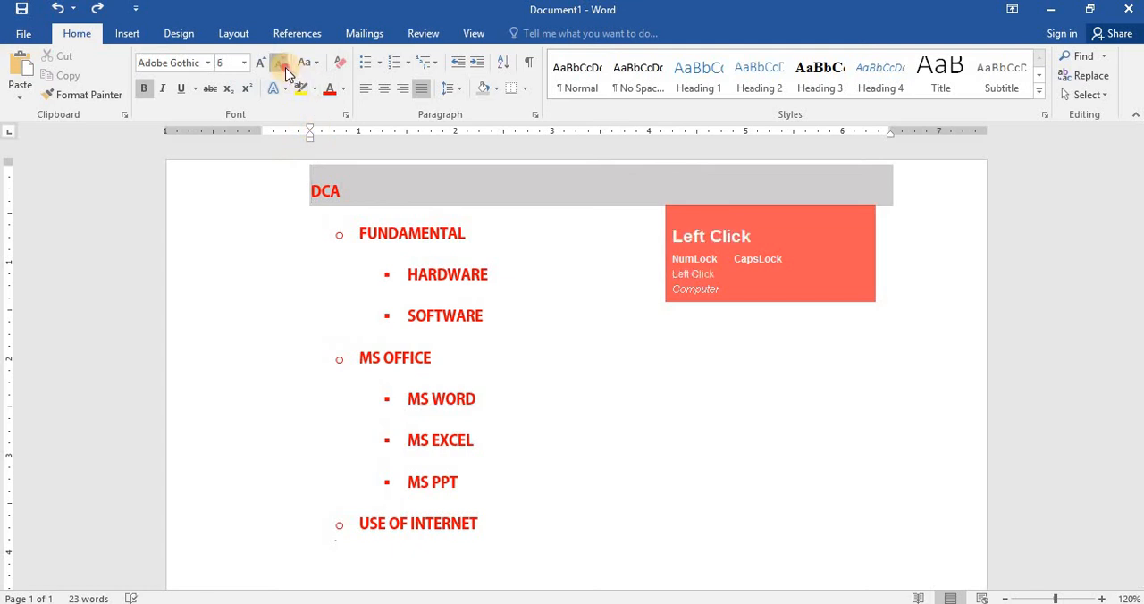
pyautogui.click(279, 64)
pyautogui.click(279, 64)
pyautogui.hotkey('ctrl', 'z')
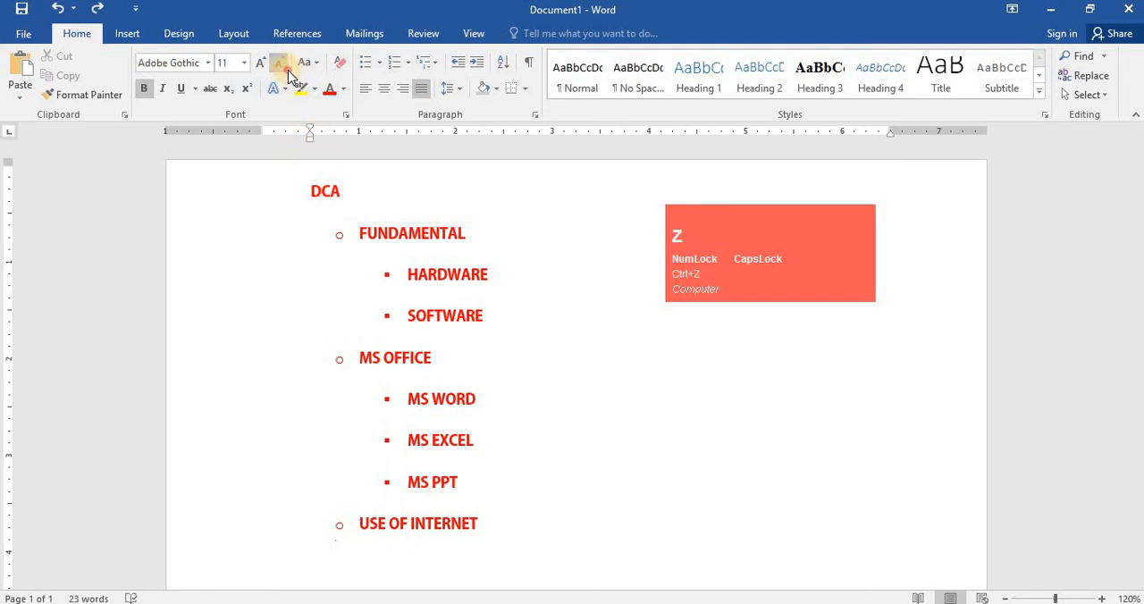
# - Shrink the DCA heading's font repeatedly, then set its font size back to 11
pyautogui.click(282, 66)
pyautogui.click(283, 66)
pyautogui.click(283, 66)
pyautogui.click(283, 66)
pyautogui.click(282, 66)
pyautogui.click(282, 66)
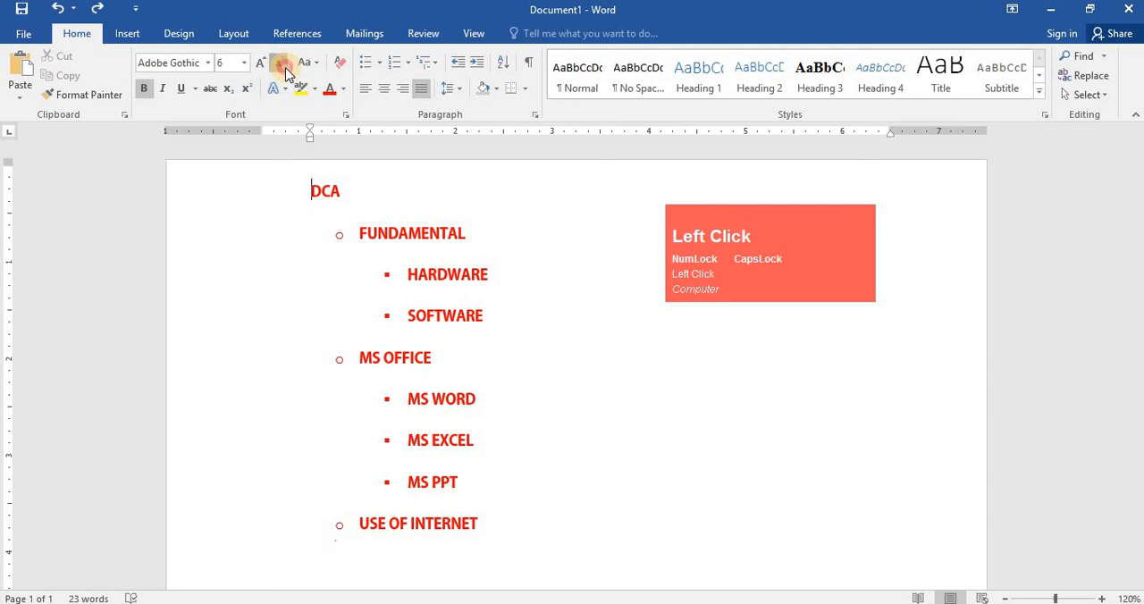
pyautogui.click(282, 66)
pyautogui.click(283, 66)
pyautogui.click(282, 67)
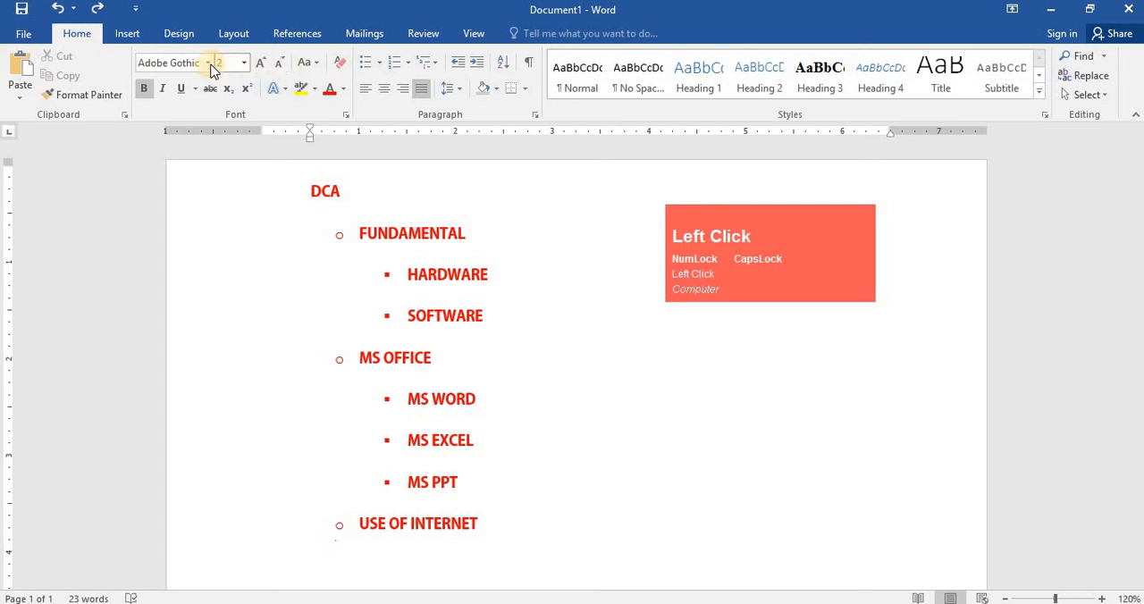
pyautogui.click(234, 68)
pyautogui.write('11')
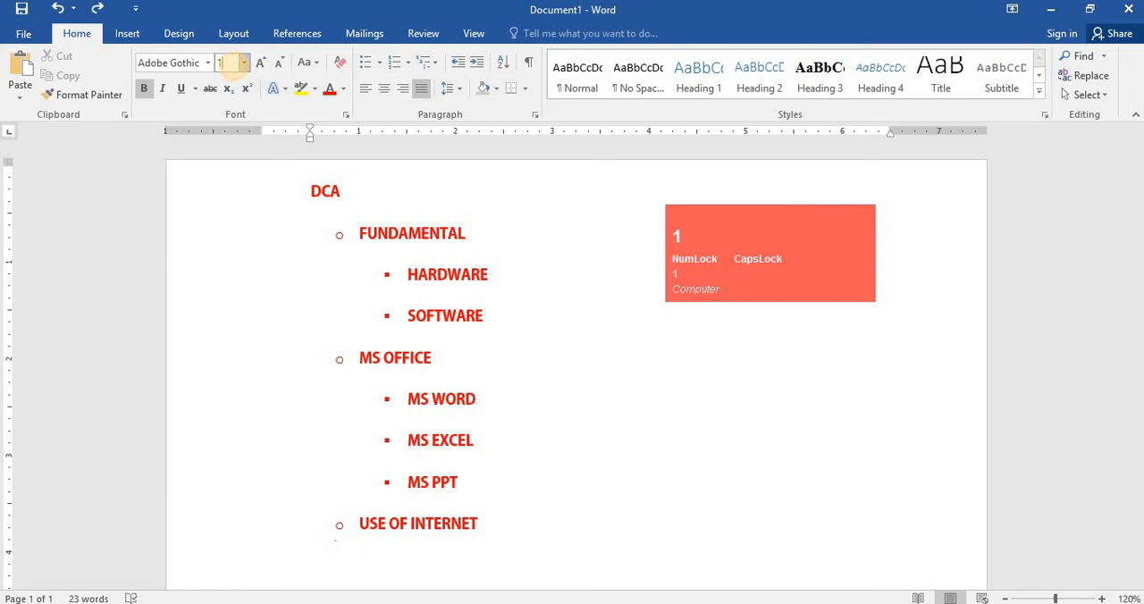
# - Shade the DCA heading line with a light orange theme color
pyautogui.click(458, 209)
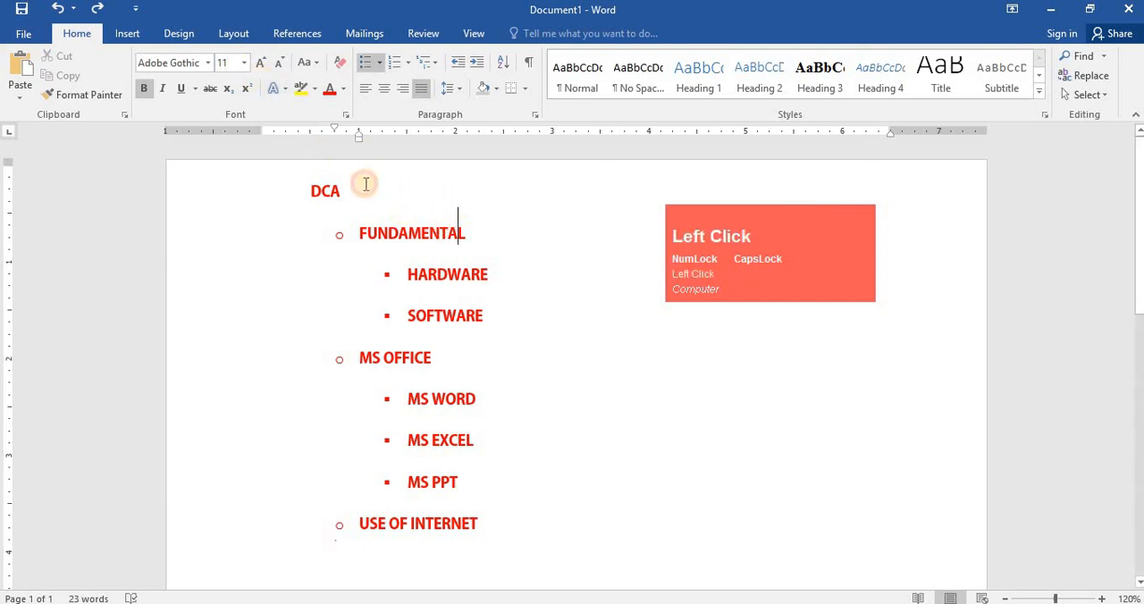
pyautogui.click(309, 190)
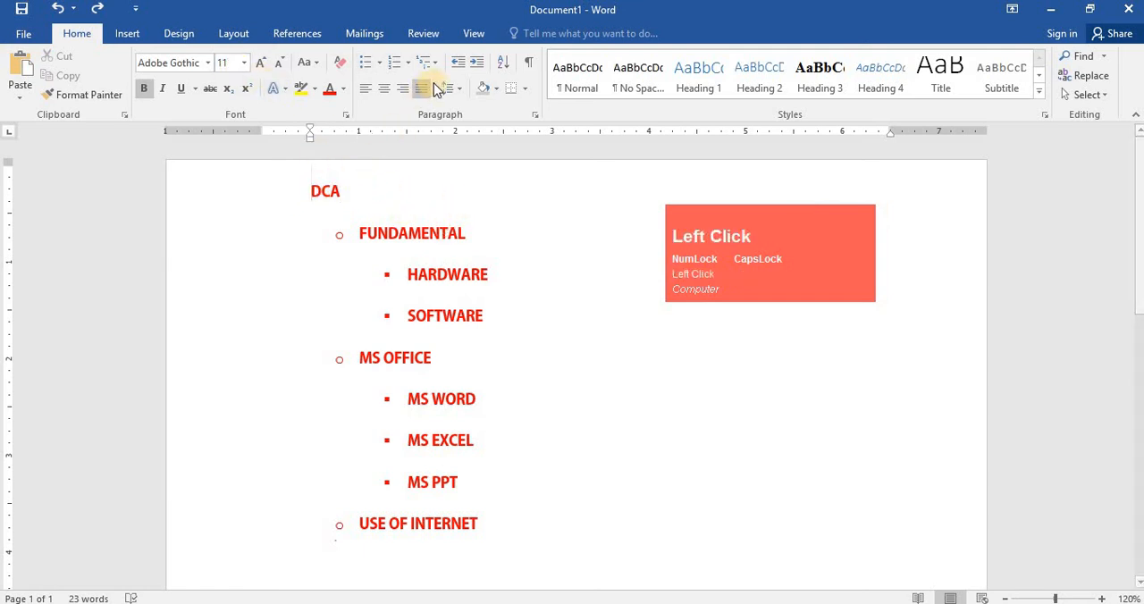
pyautogui.click(496, 90)
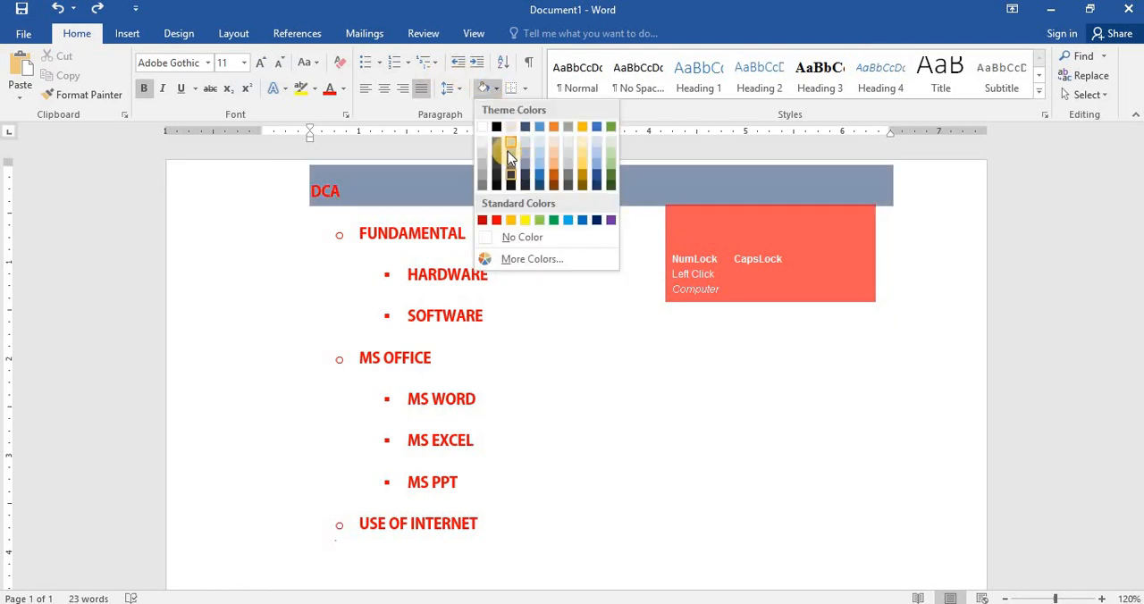
pyautogui.click(556, 152)
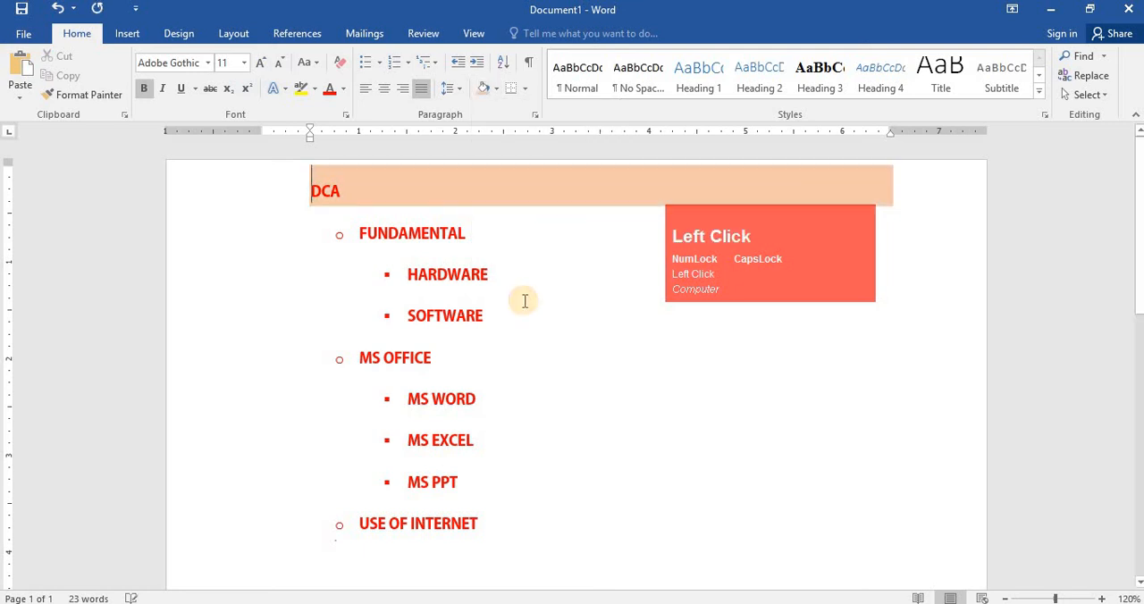
pyautogui.click(526, 308)
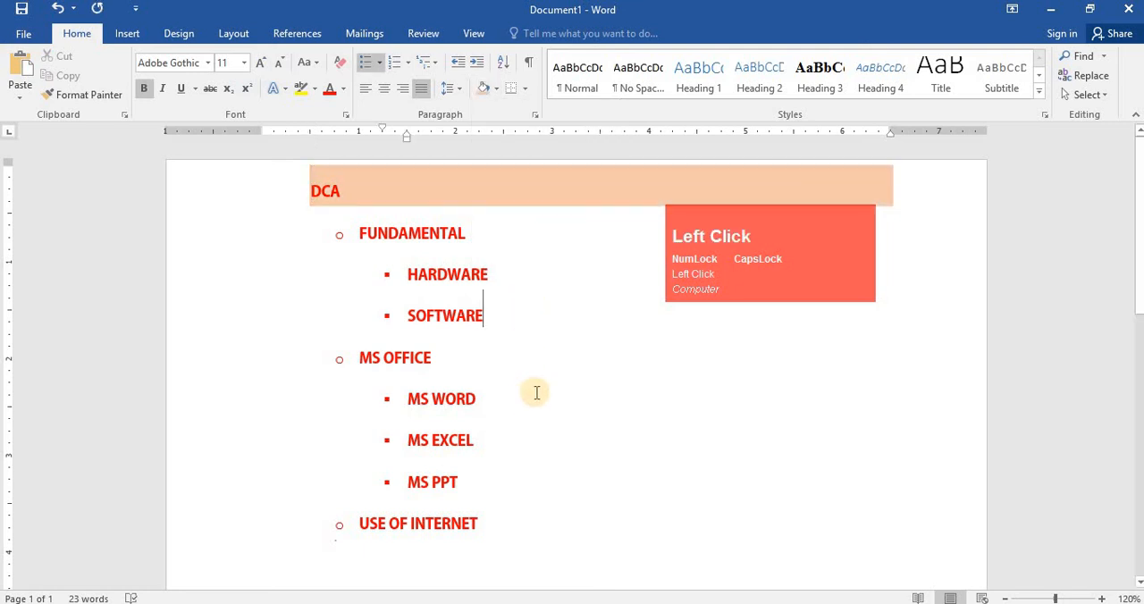
# - Add a new unbulleted line reading TALLY after USE OF INTERNET
pyautogui.moveTo(700, 217); pyautogui.dragTo(760, 325)
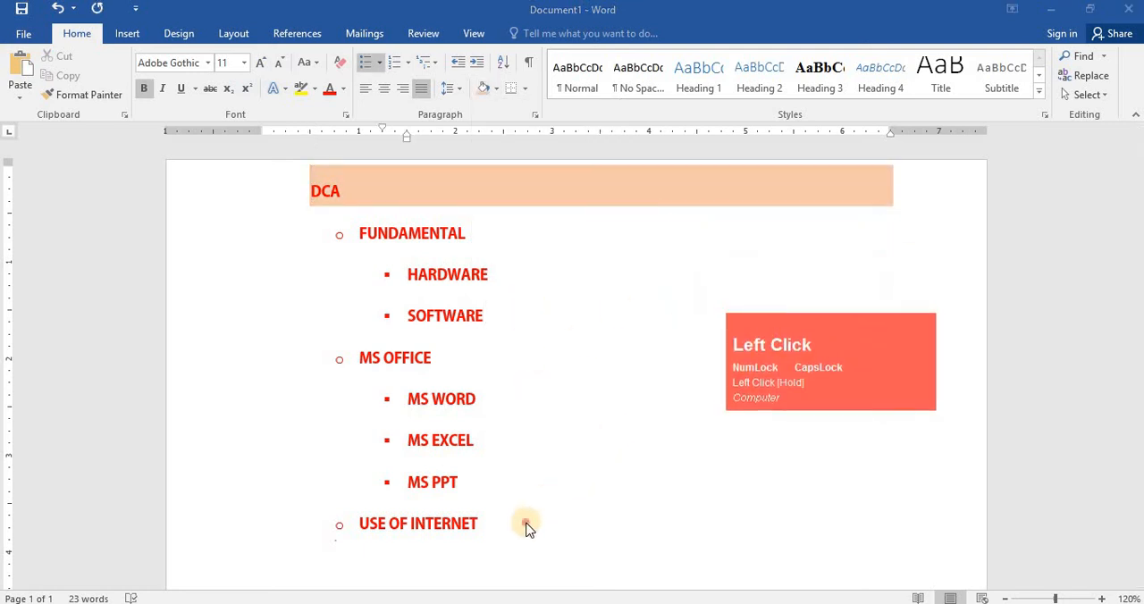
pyautogui.click(497, 525)
pyautogui.press('Return')
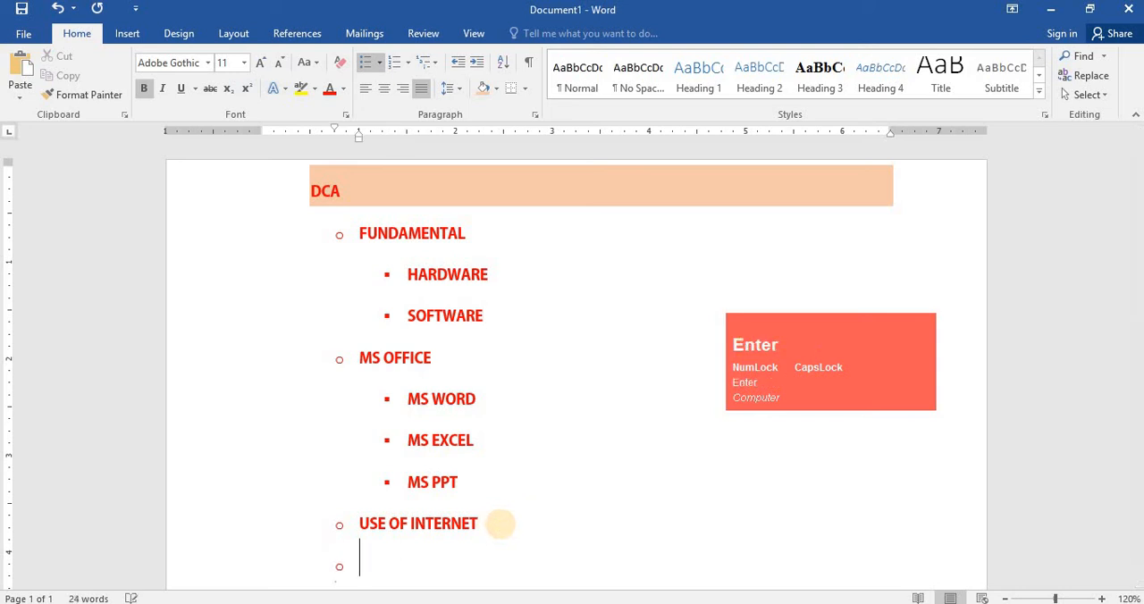
pyautogui.press('Return')
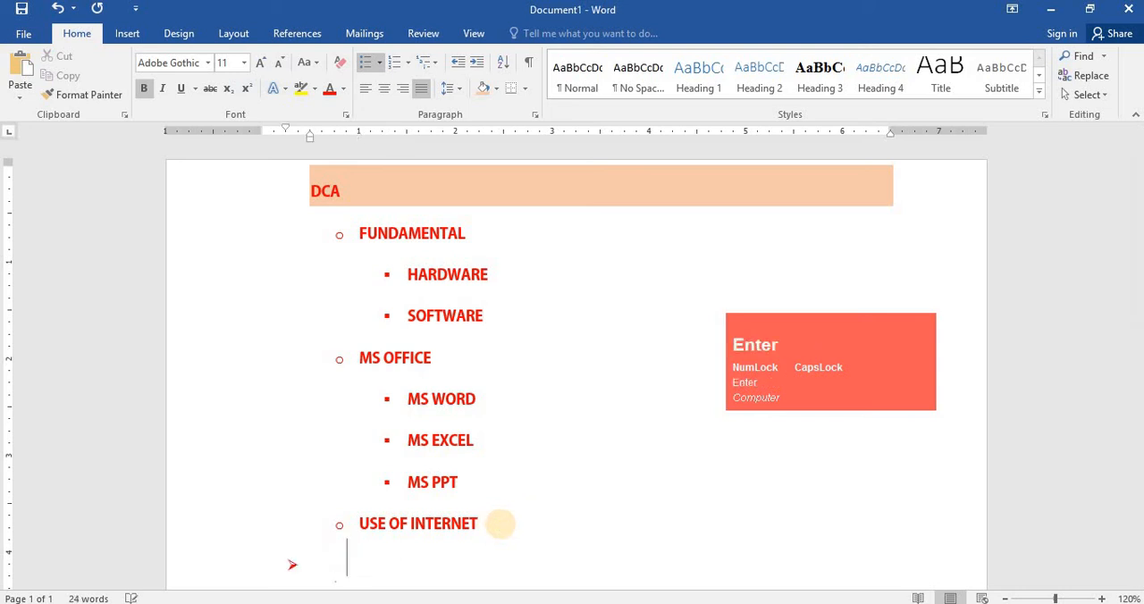
pyautogui.write('T')
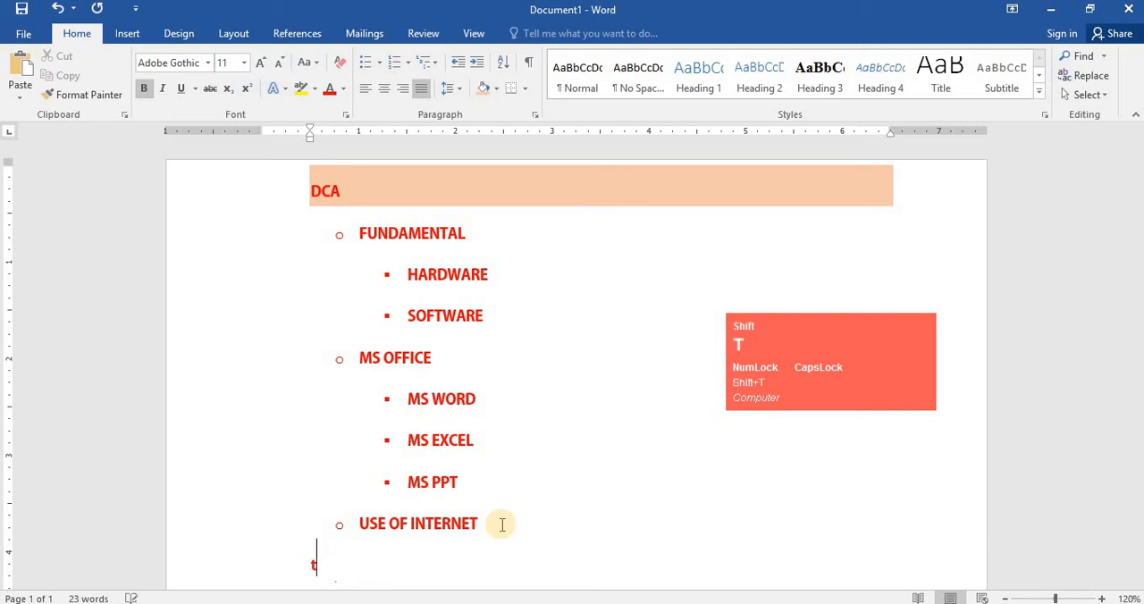
pyautogui.write('ALLY')
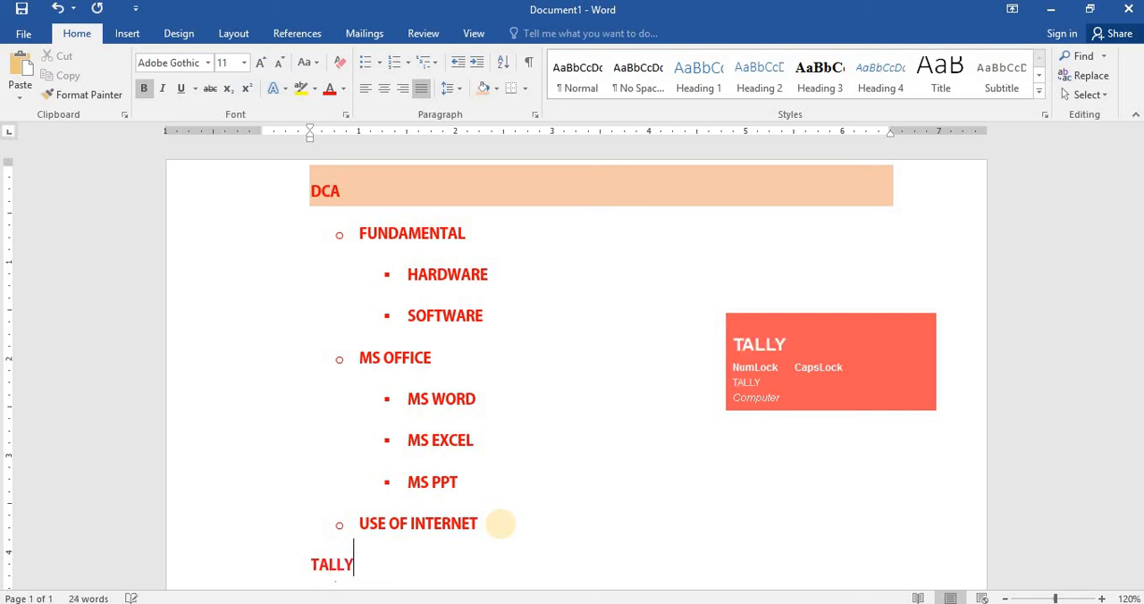
# - Apply the same light orange shading to the TALLY line
pyautogui.click(309, 564)
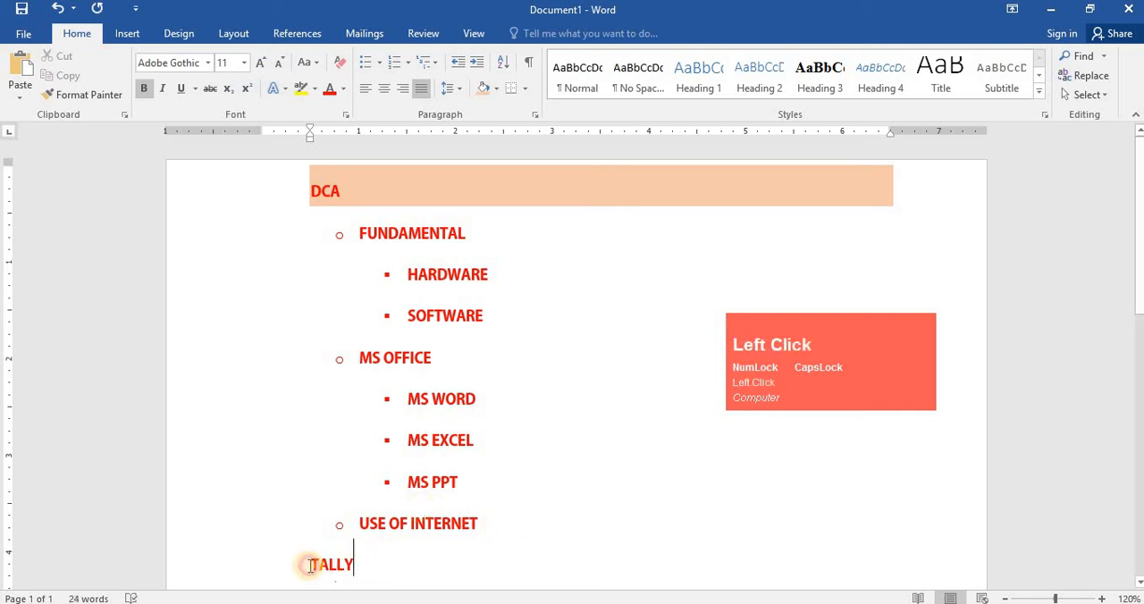
pyautogui.click(488, 94)
pyautogui.click(511, 318)
pyautogui.scroll(-1, 511, 318)
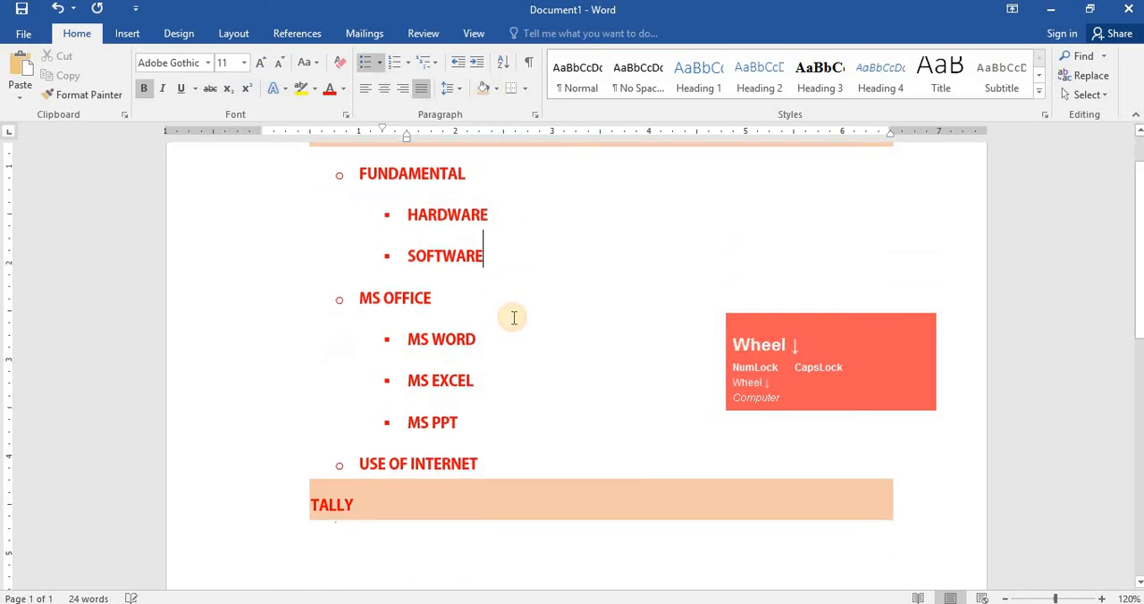
pyautogui.scroll(1, 514, 321)
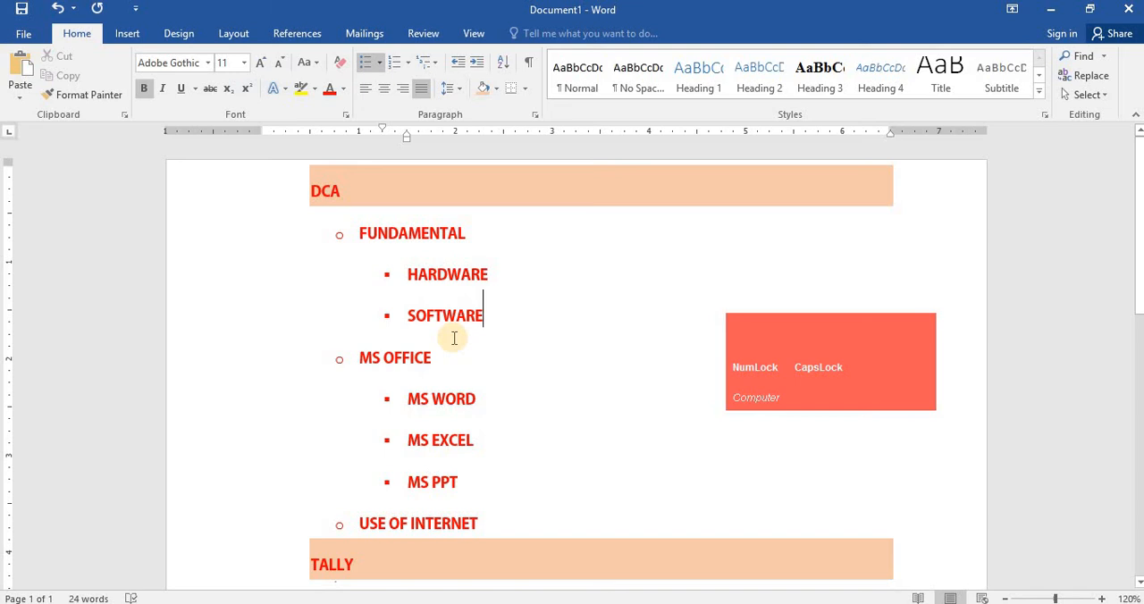
pyautogui.moveTo(753, 357); pyautogui.dragTo(749, 361)
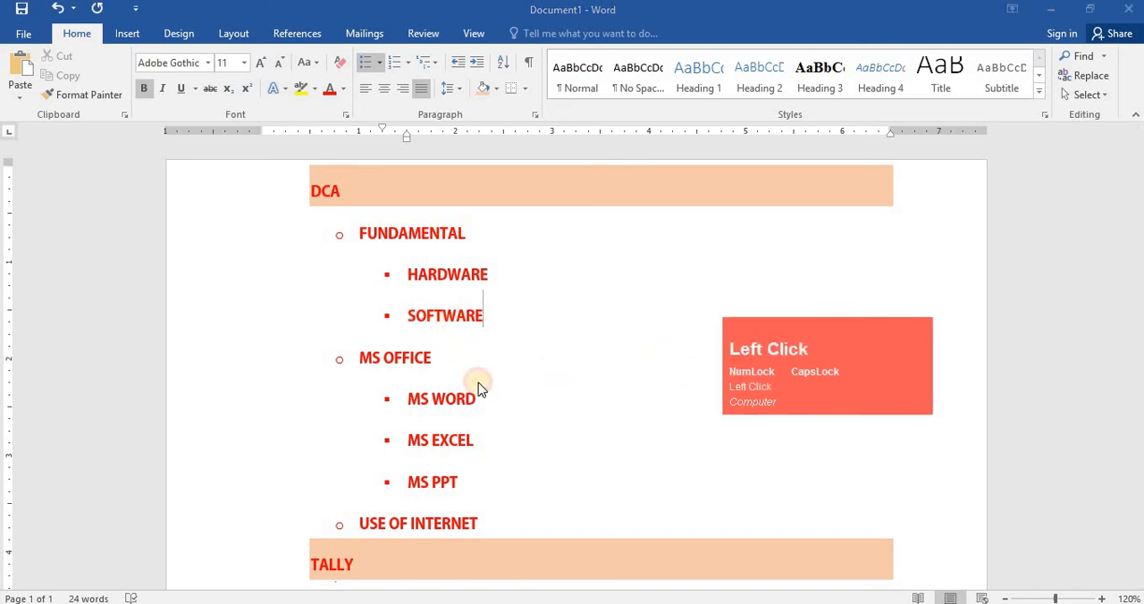
pyautogui.moveTo(478, 383); pyautogui.dragTo(62, 300)
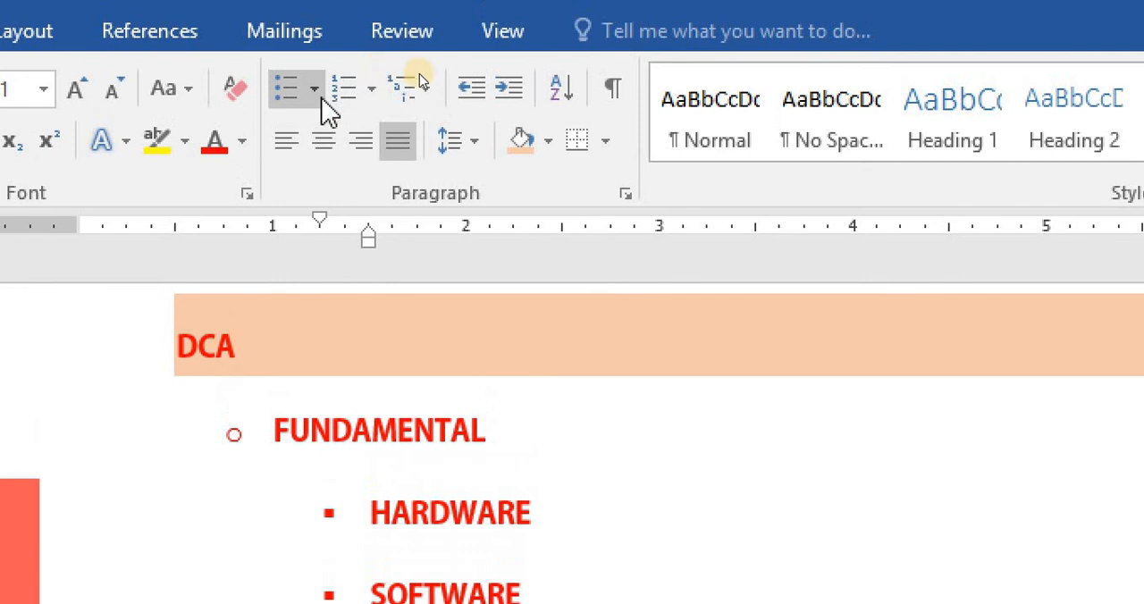
pyautogui.click(471, 148)
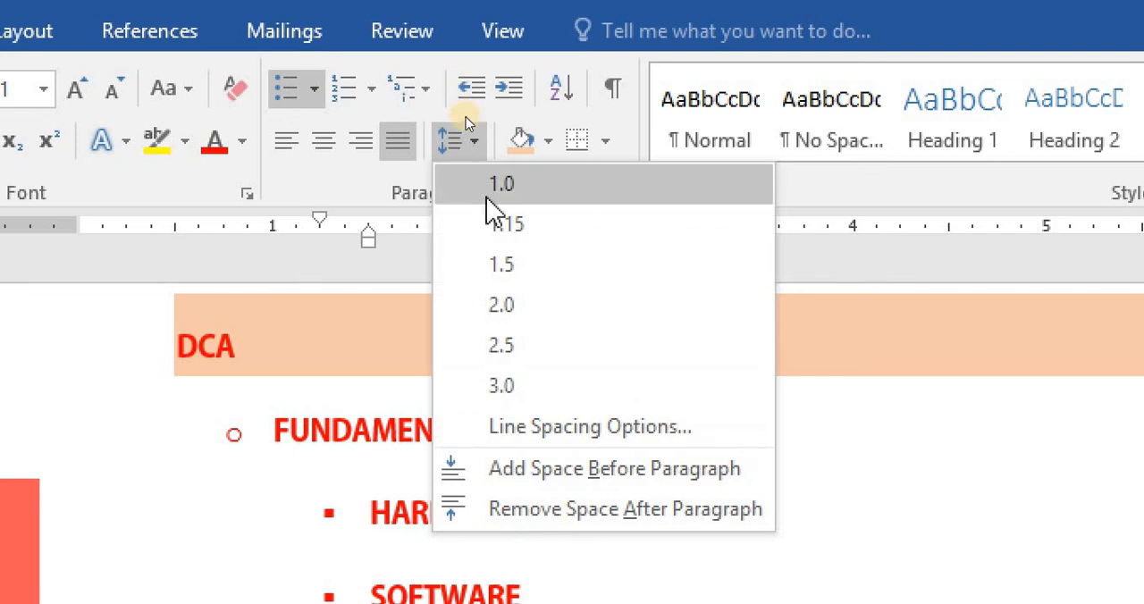
pyautogui.click(500, 15)
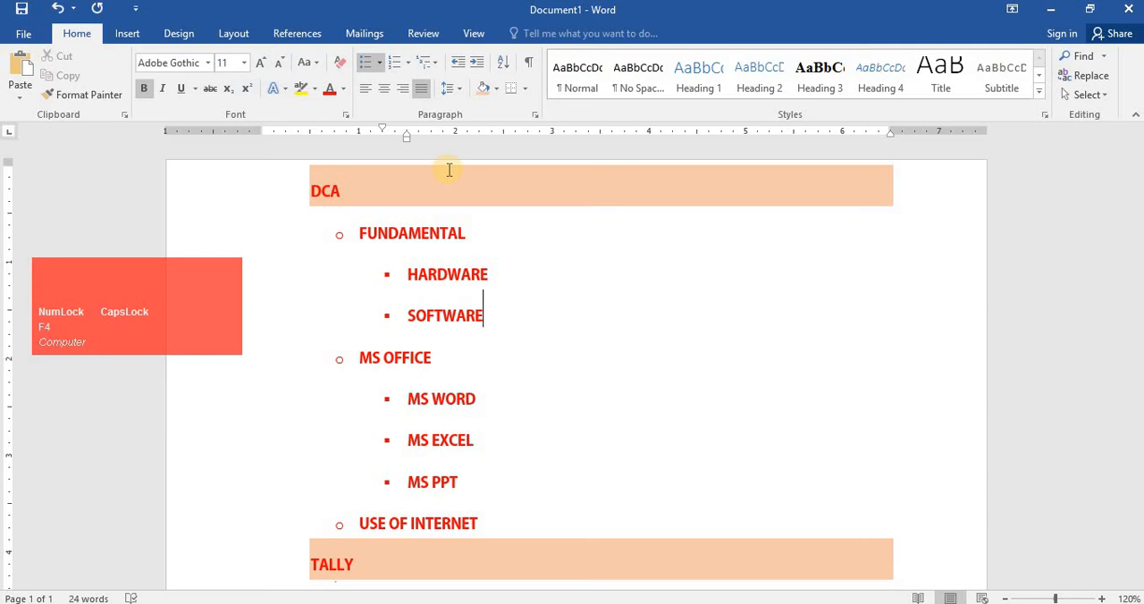
pyautogui.press('F4')
pyautogui.click(458, 91)
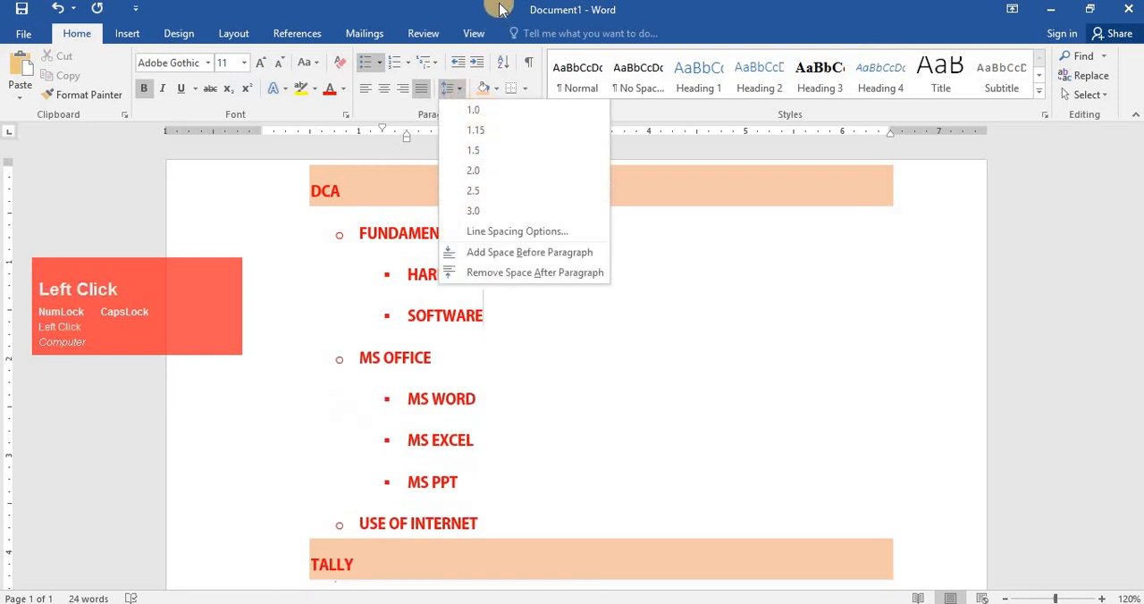
pyautogui.click(484, 329)
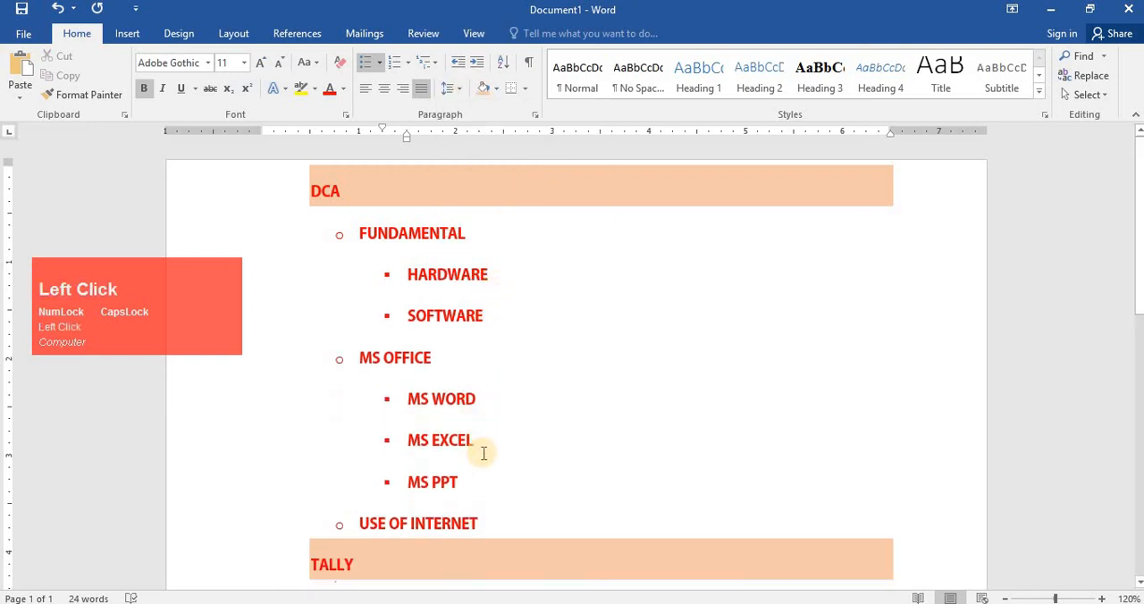
# - Select the list from DCA to USE OF INTERNET and add space before its paragraphs
pyautogui.moveTo(482, 526); pyautogui.dragTo(313, 190)
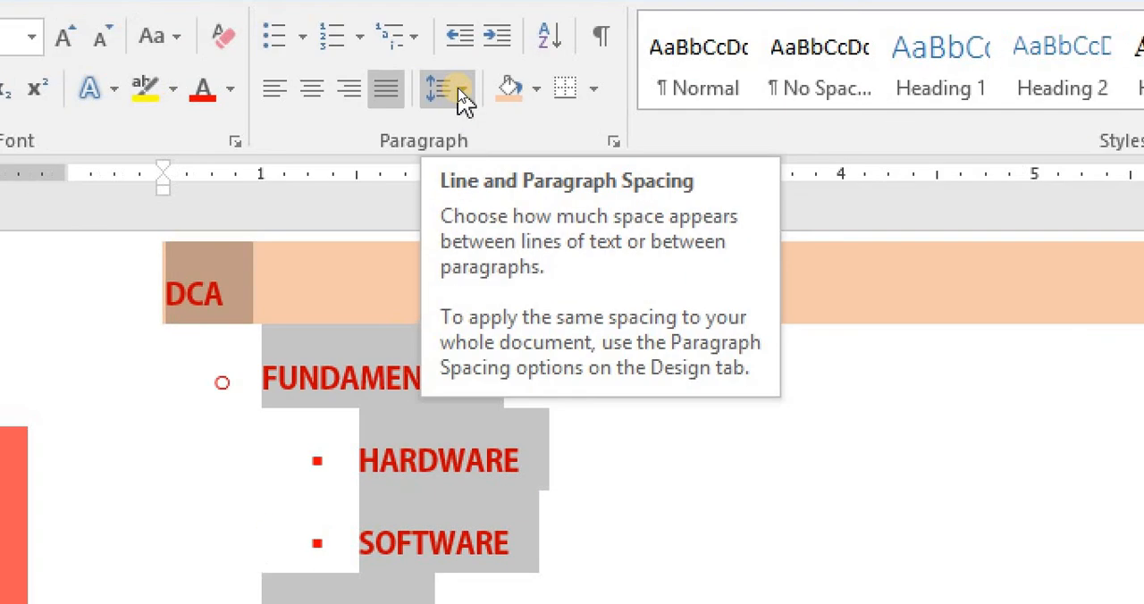
pyautogui.click(461, 91)
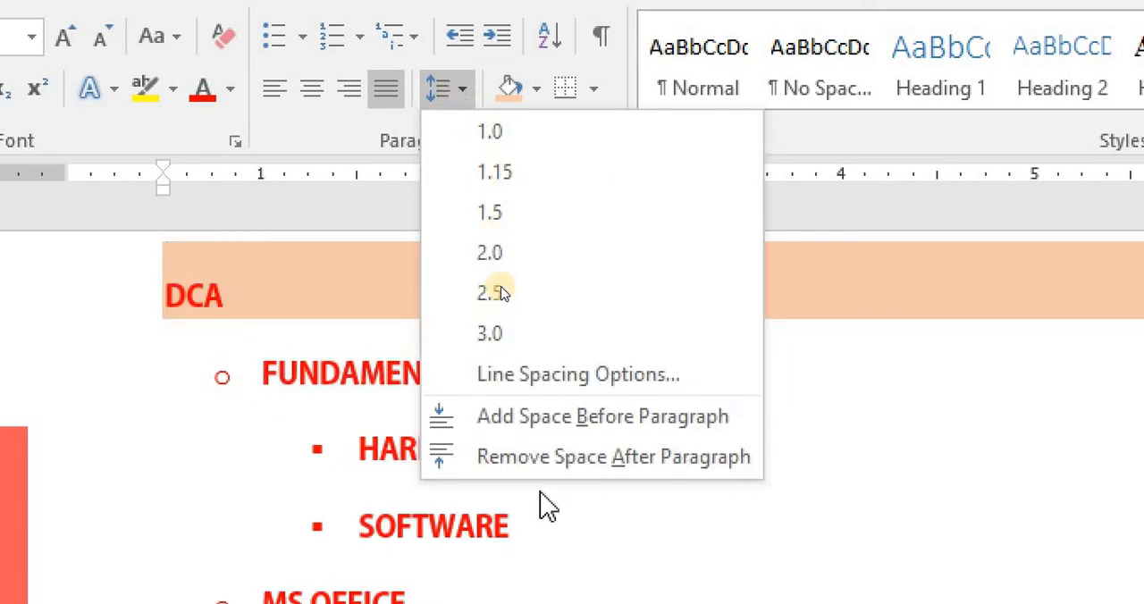
pyautogui.click(519, 269)
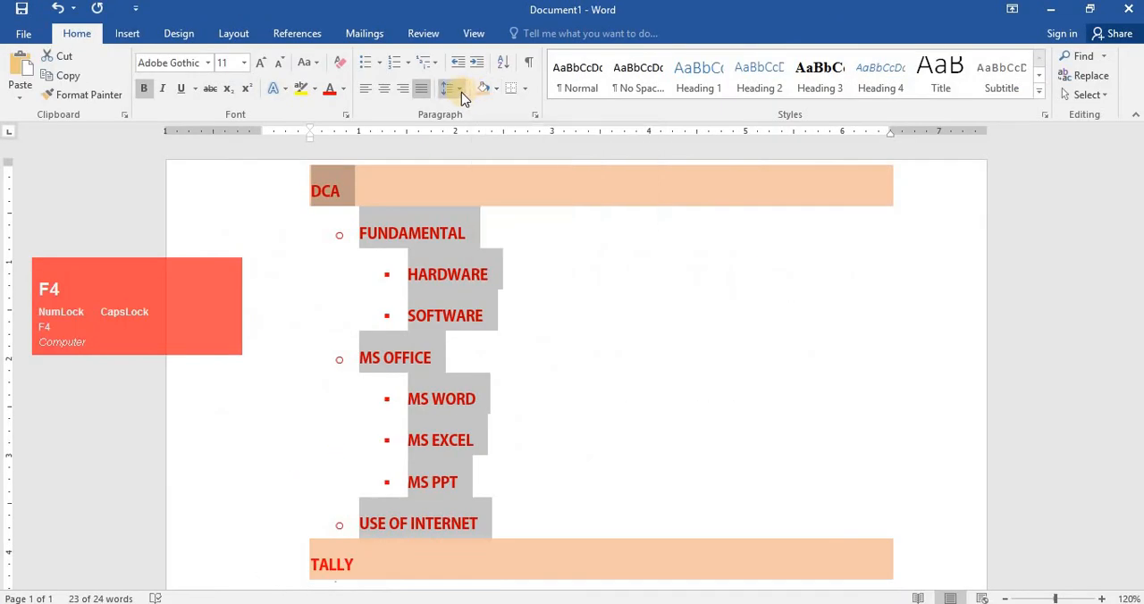
pyautogui.click(458, 90)
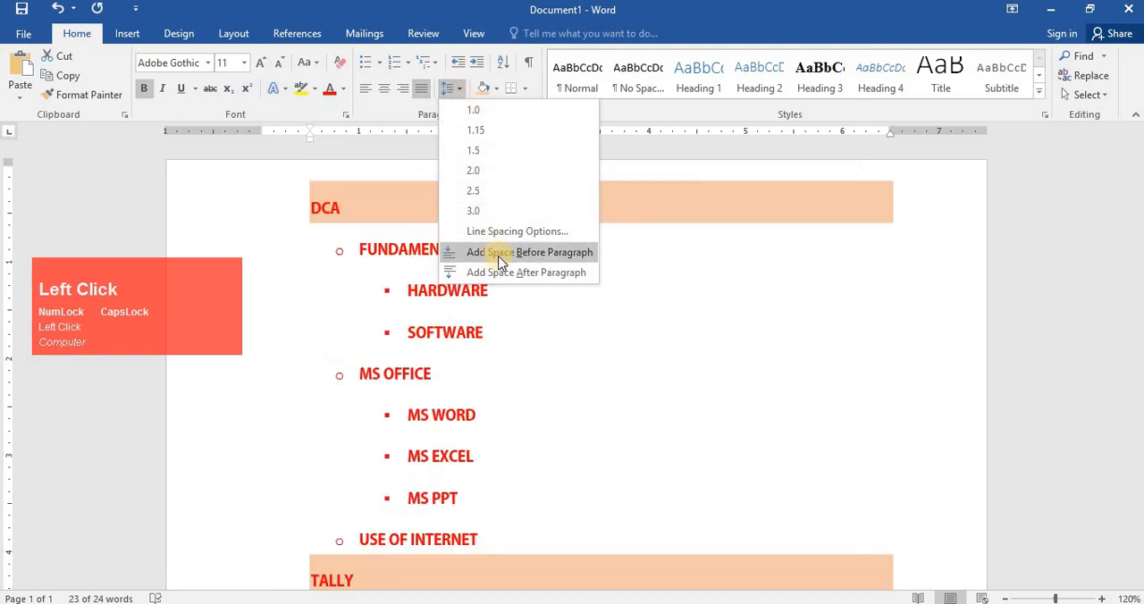